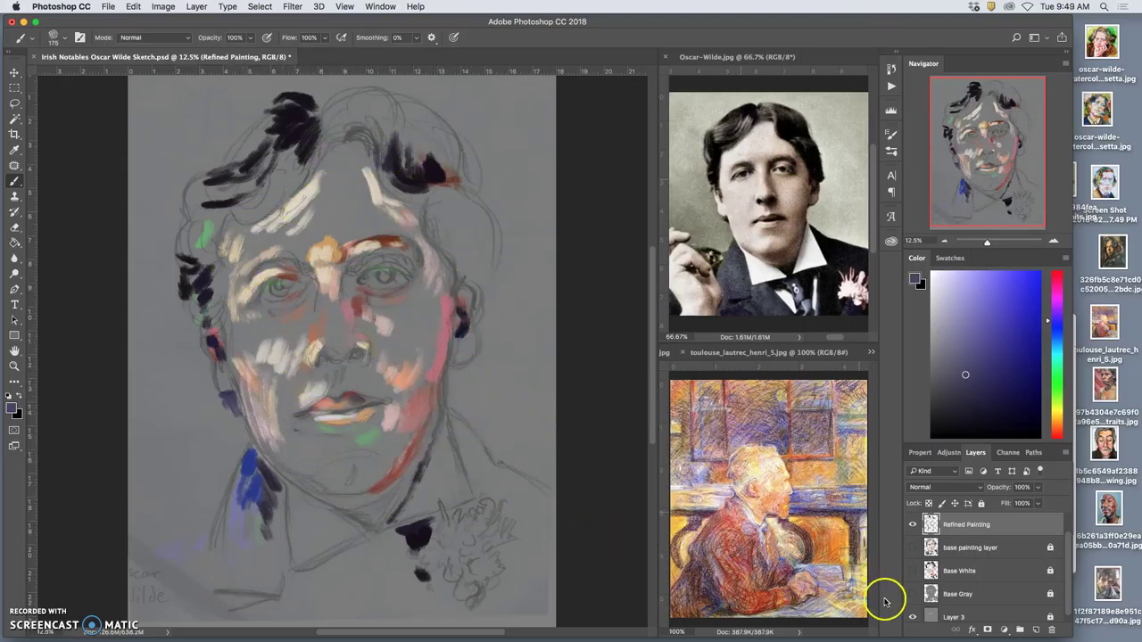
Step: Show the base painting layer, Base White and Base Gray, toggling the first two off and on to compare the painting stages
left_click_drag(912, 548, 914, 596)
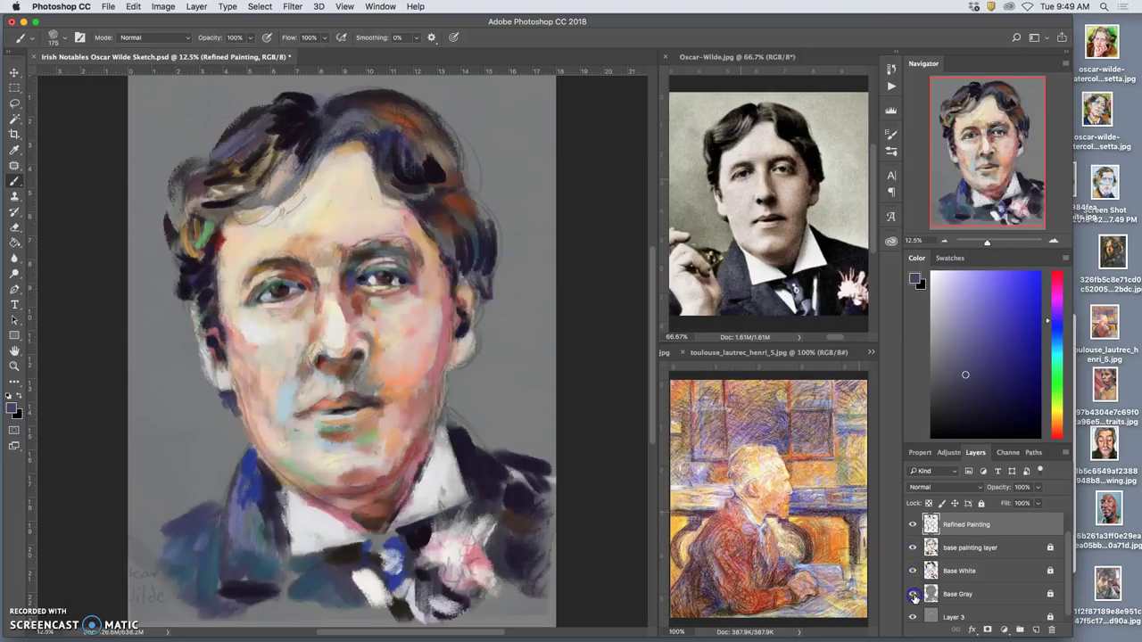
left_click(912, 549)
left_click(914, 549)
left_click(913, 549)
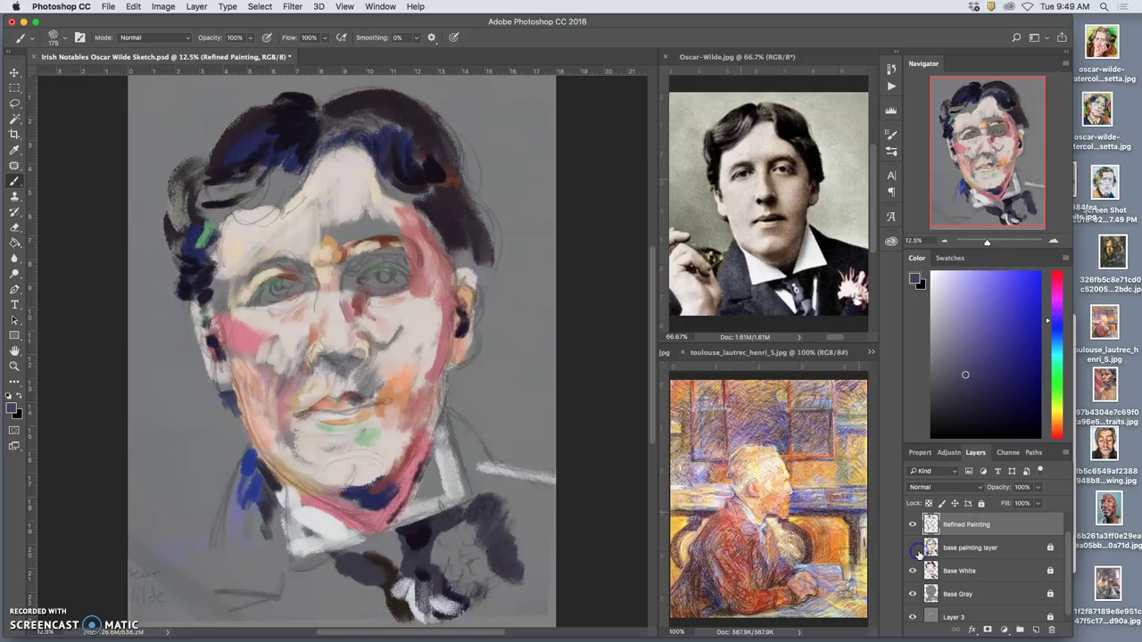
left_click(913, 574)
left_click(914, 573)
left_click(914, 549)
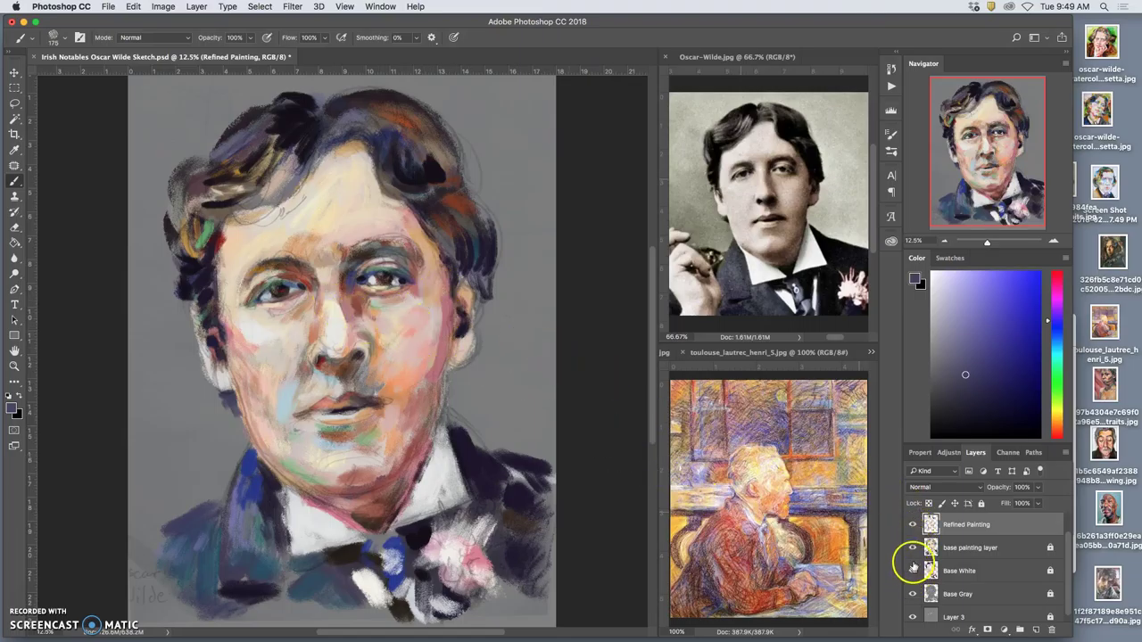
Step: Hide and show the Refined Painting layer to compare the portrait without it, and save the document
left_click(914, 526)
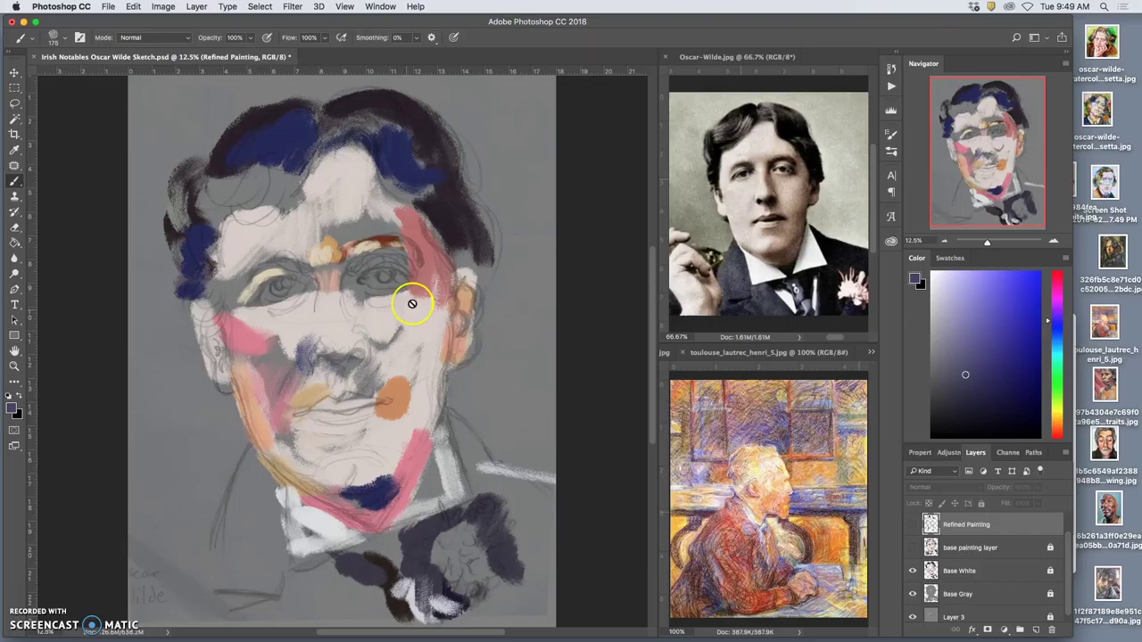
left_click(912, 526)
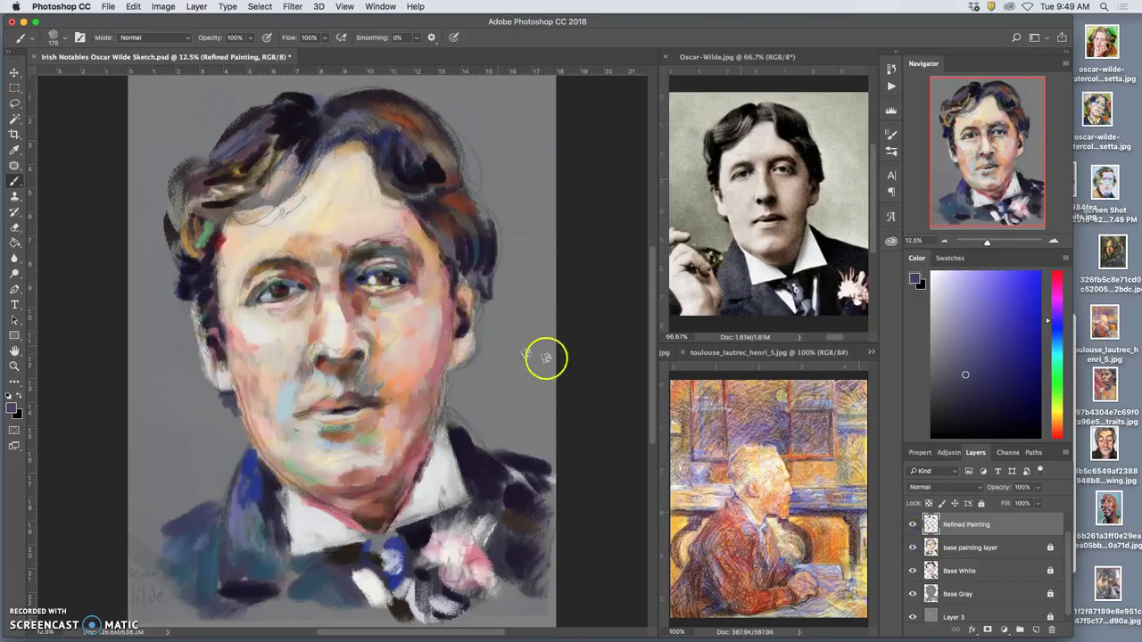
key("super+s")
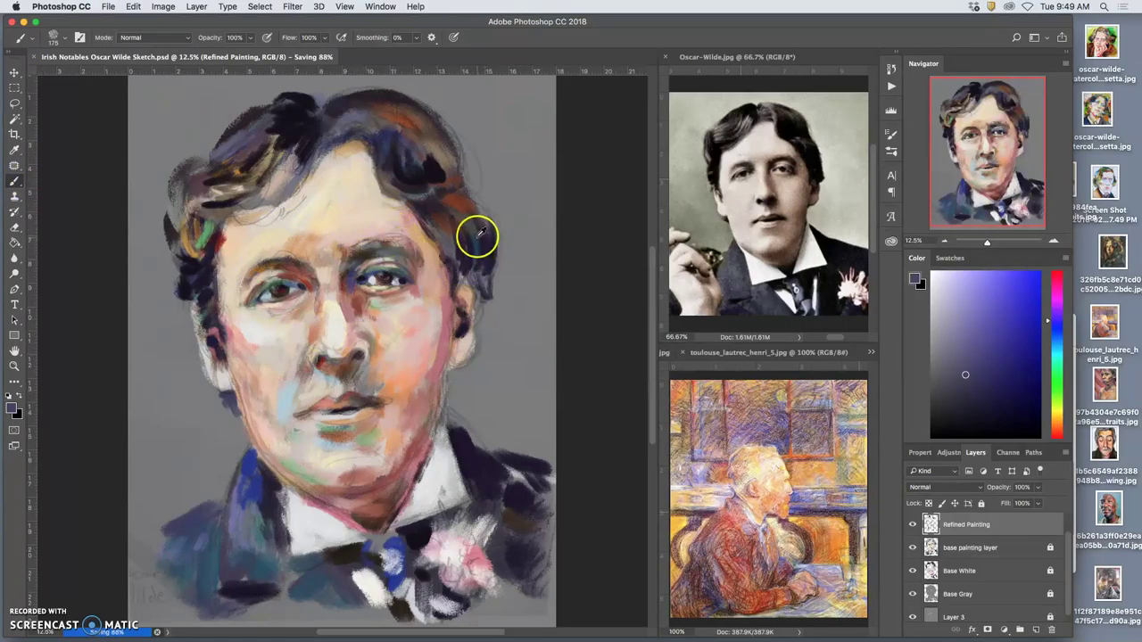
Step: Sample reddish browns from the hair and brush them over the portrait's right-hand eyebrow and upper eye socket
left_click(464, 208, "alt")
mouse_move(415, 265)
left_mouse_down()
mouse_move(377, 256)
mouse_move(397, 254)
left_mouse_up()
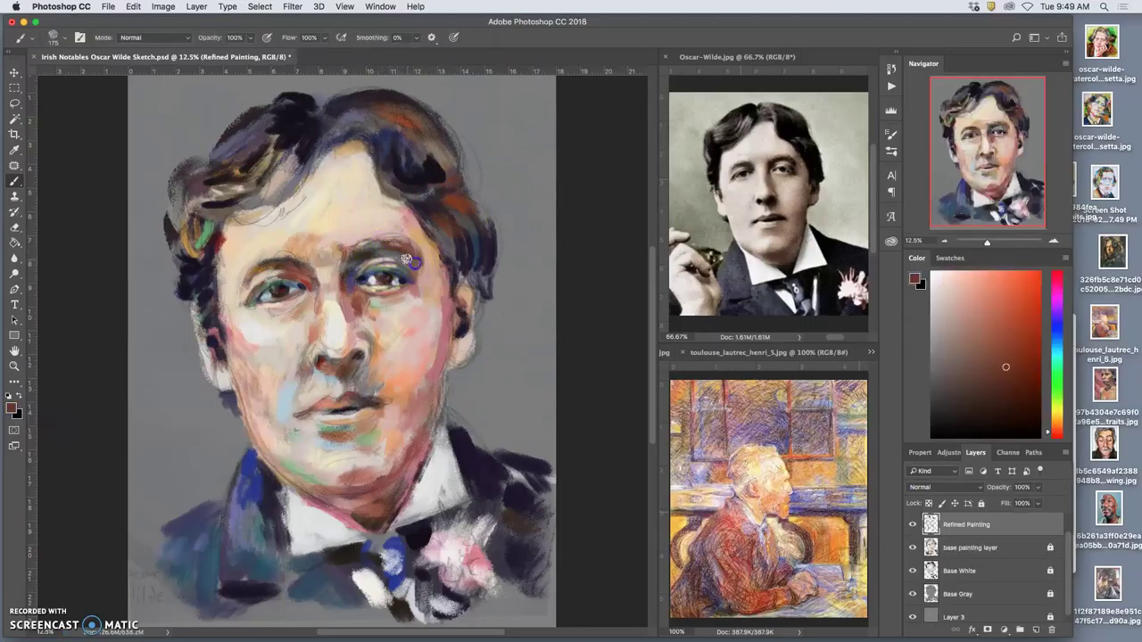
left_click(446, 204, "alt")
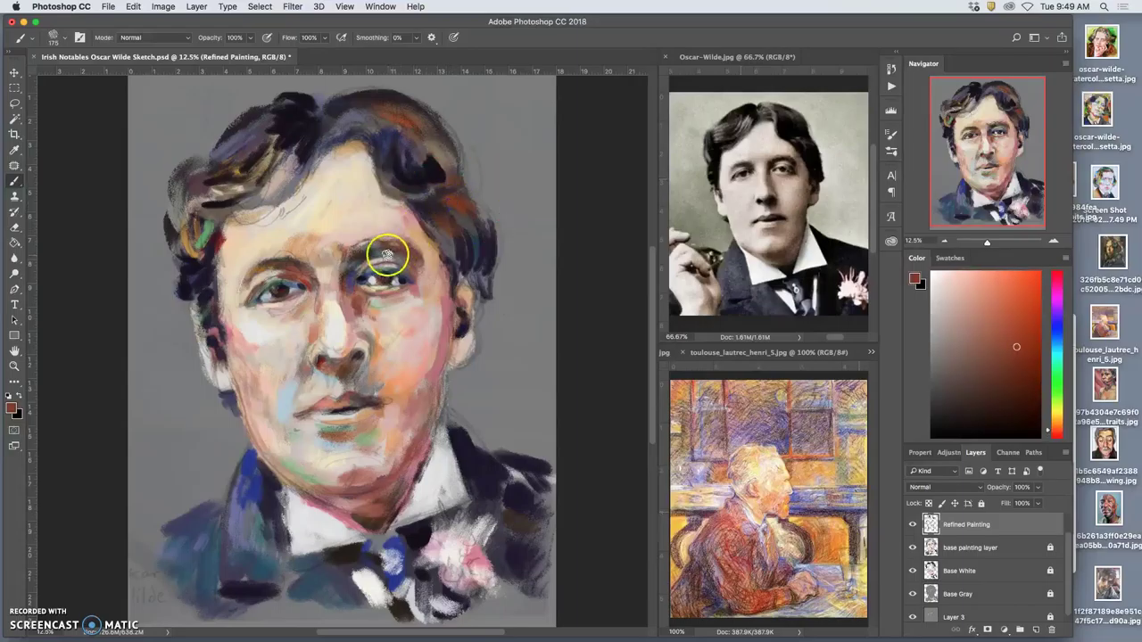
left_click_drag(376, 248, 466, 375)
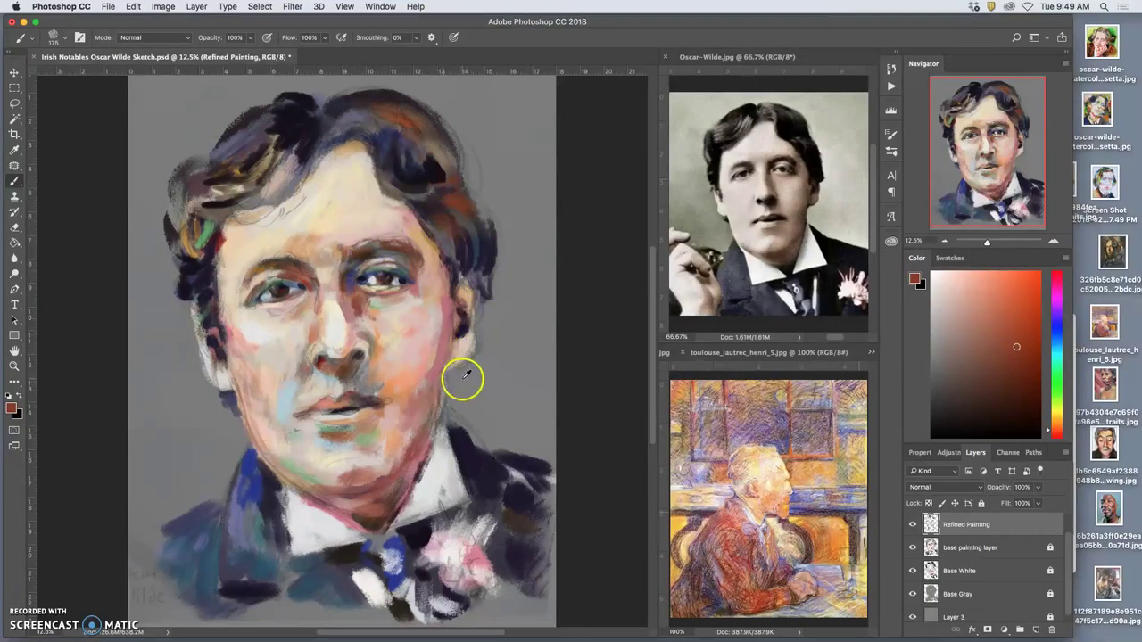
Step: Sample dark brown from the jacket and deepen the shadows along the nose bridge, right-hand eyebrow and upper eyelid
left_click(509, 518, "alt")
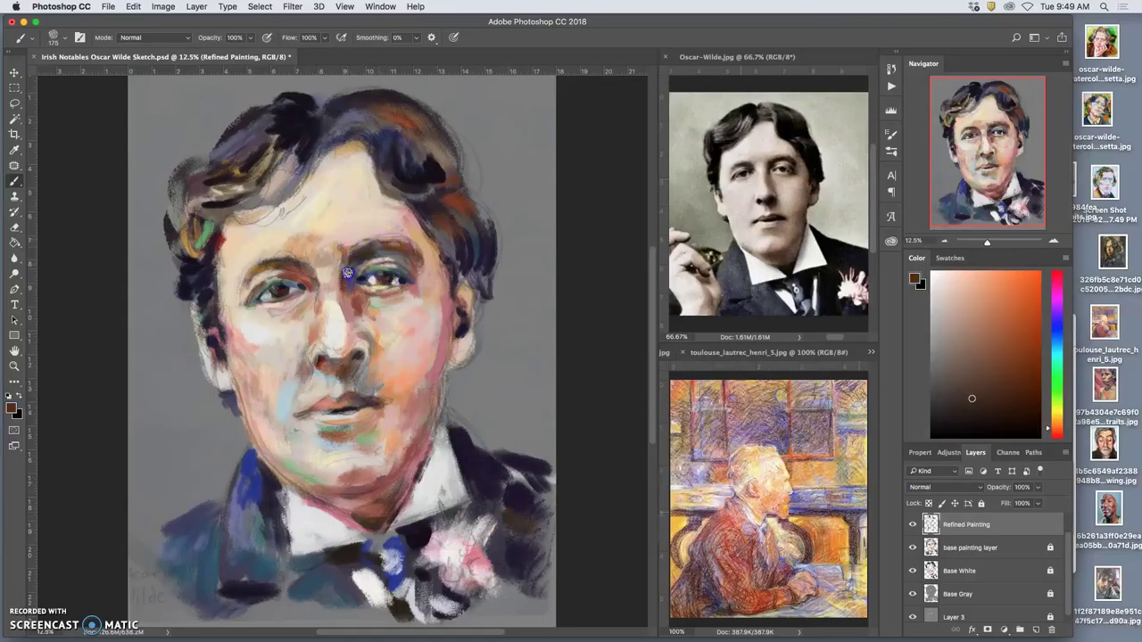
mouse_move(361, 328)
left_mouse_down()
mouse_move(370, 370)
mouse_move(326, 361)
mouse_move(365, 254)
left_mouse_up()
left_click_drag(354, 256, 397, 281)
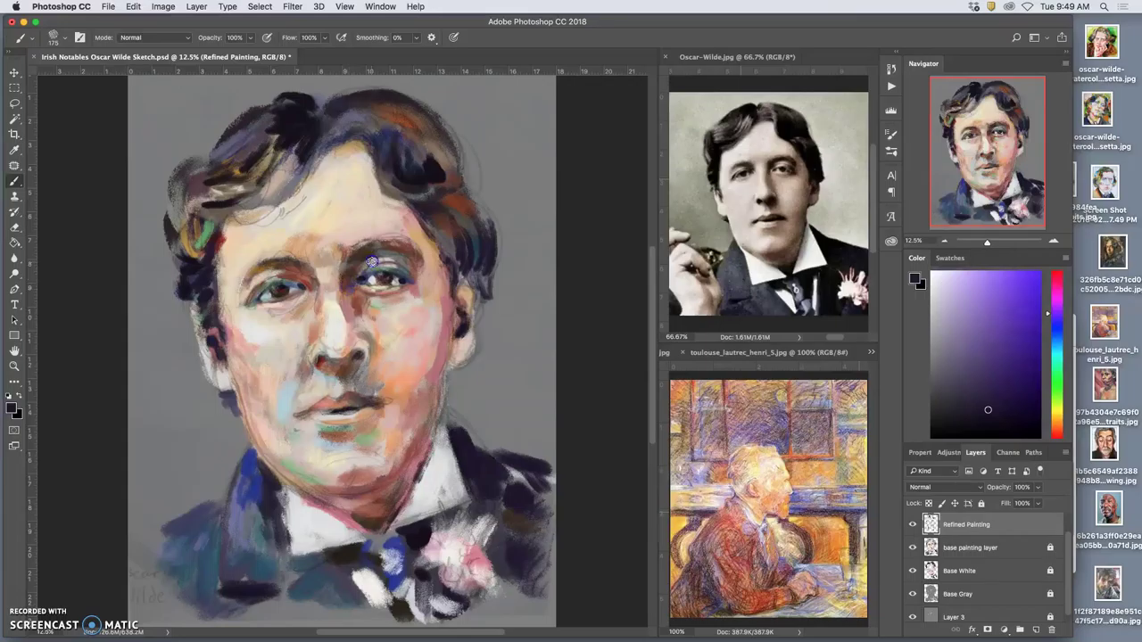
left_click_drag(380, 266, 393, 266)
Step: Darken the portrait's left-hand eyebrow with near-black and reddish brown, and brush light pink sampled from the forehead above it
mouse_move(304, 312)
left_mouse_down()
mouse_move(287, 277)
mouse_move(249, 299)
mouse_move(273, 279)
mouse_move(323, 286)
mouse_move(306, 270)
mouse_move(308, 327)
mouse_move(278, 295)
mouse_move(285, 262)
left_mouse_up()
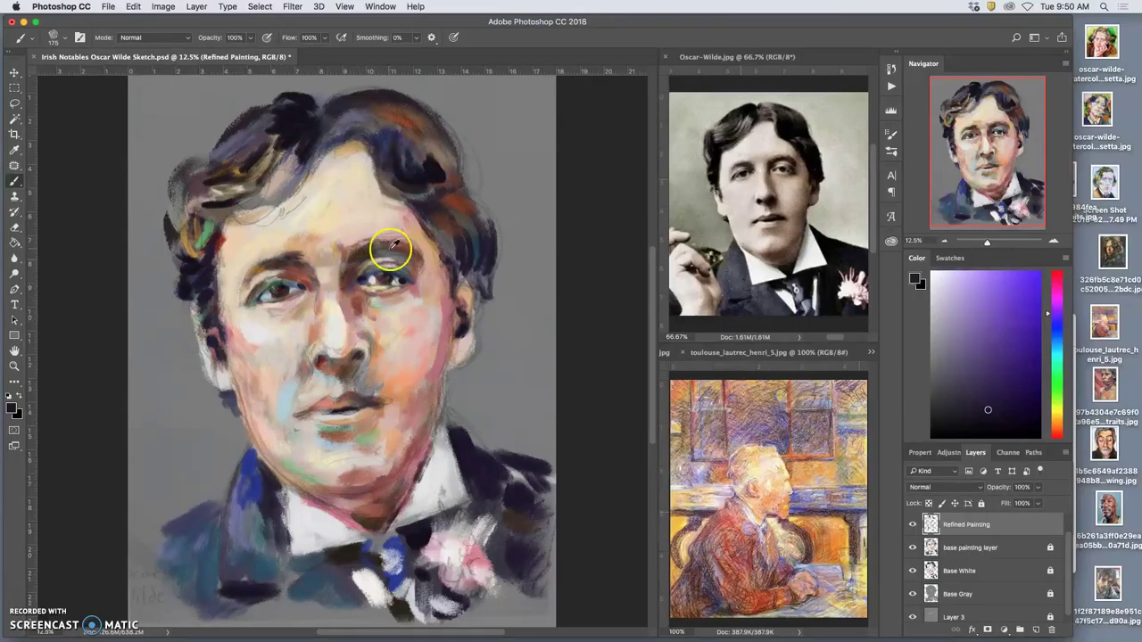
left_click(457, 201, "alt")
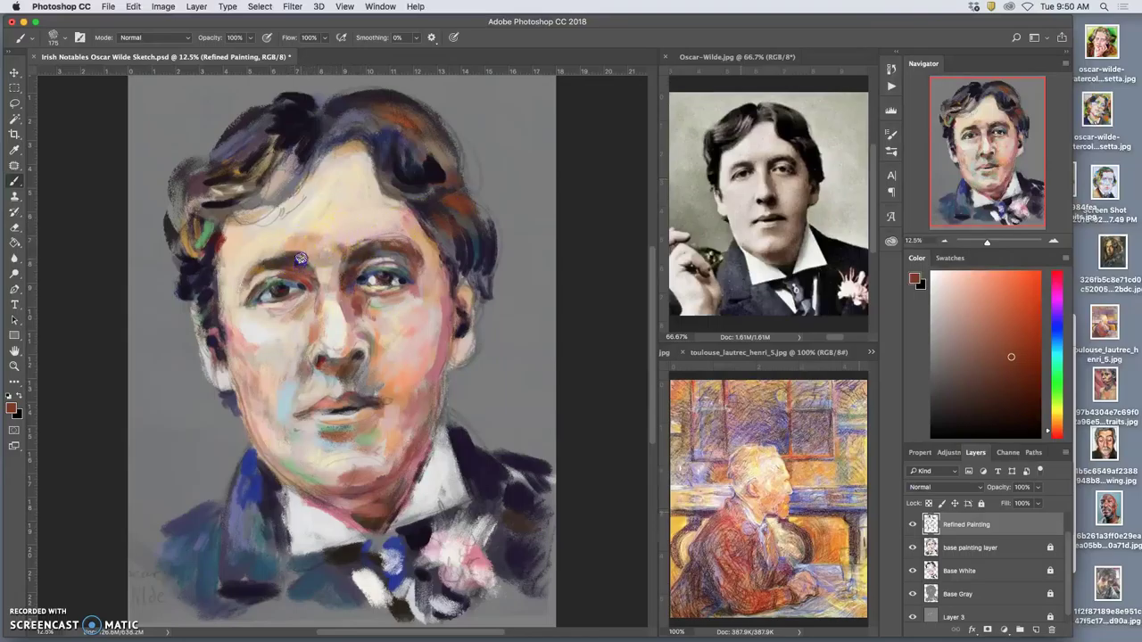
mouse_move(314, 281)
left_mouse_down()
mouse_move(340, 253)
mouse_move(330, 237)
mouse_move(287, 248)
left_mouse_up()
left_click(332, 234, "alt")
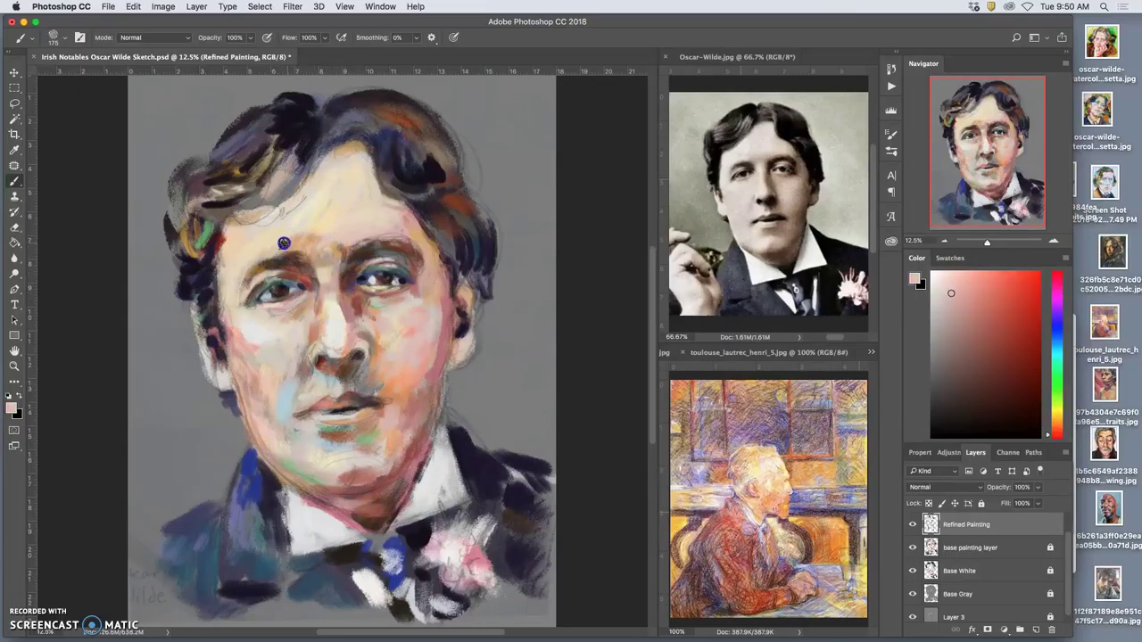
mouse_move(296, 236)
left_mouse_down()
mouse_move(340, 246)
mouse_move(295, 395)
mouse_move(321, 382)
mouse_move(334, 416)
left_mouse_up()
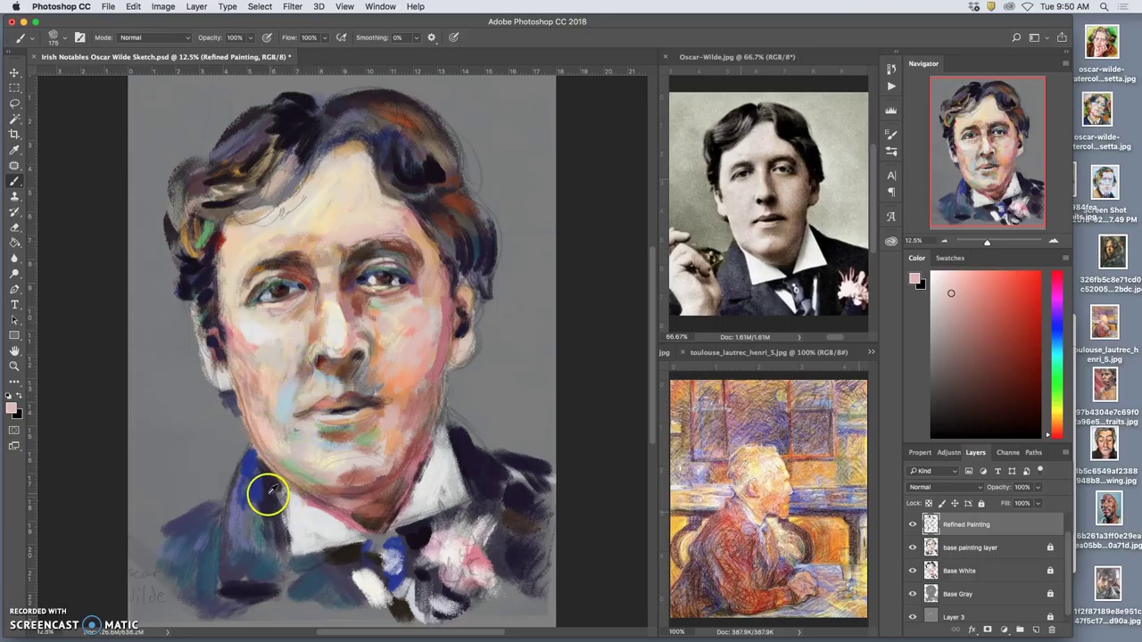
Step: Sample a muted gray from the jacket and shade the left-hand cheek and the area around the mouth
left_click(256, 514, "alt")
left_click(302, 364)
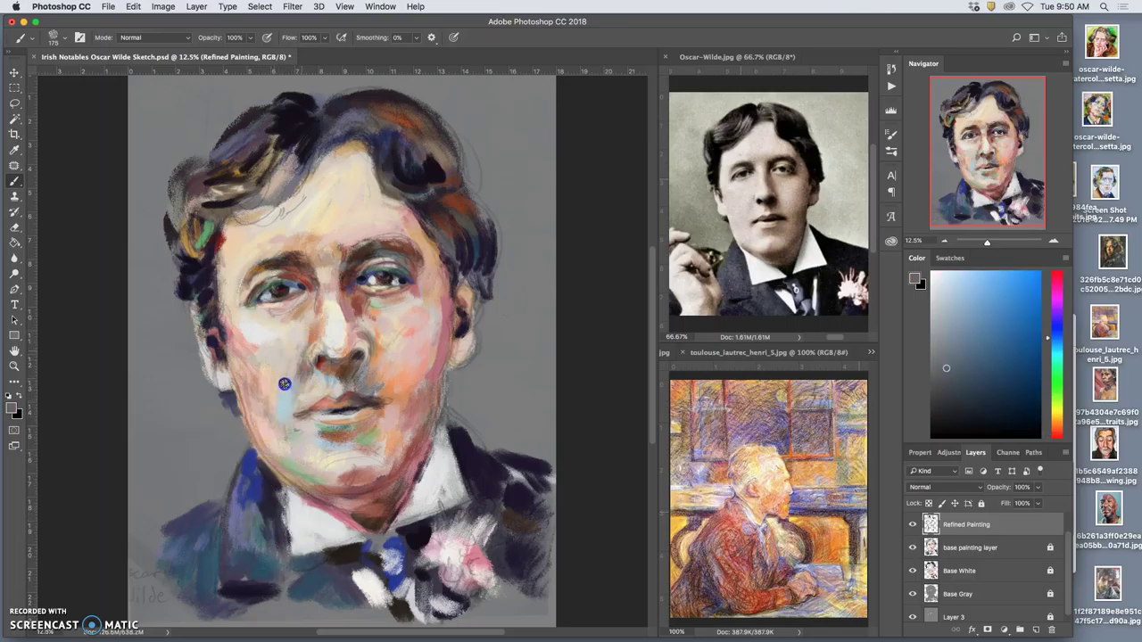
mouse_move(292, 384)
left_mouse_down()
mouse_move(308, 429)
mouse_move(368, 363)
mouse_move(315, 355)
mouse_move(363, 362)
mouse_move(354, 372)
mouse_move(368, 404)
left_mouse_up()
Step: Sample teal from the jacket, paint a shadow between the nose and the right-hand mouth corner, and save the document
left_click(261, 537, "alt")
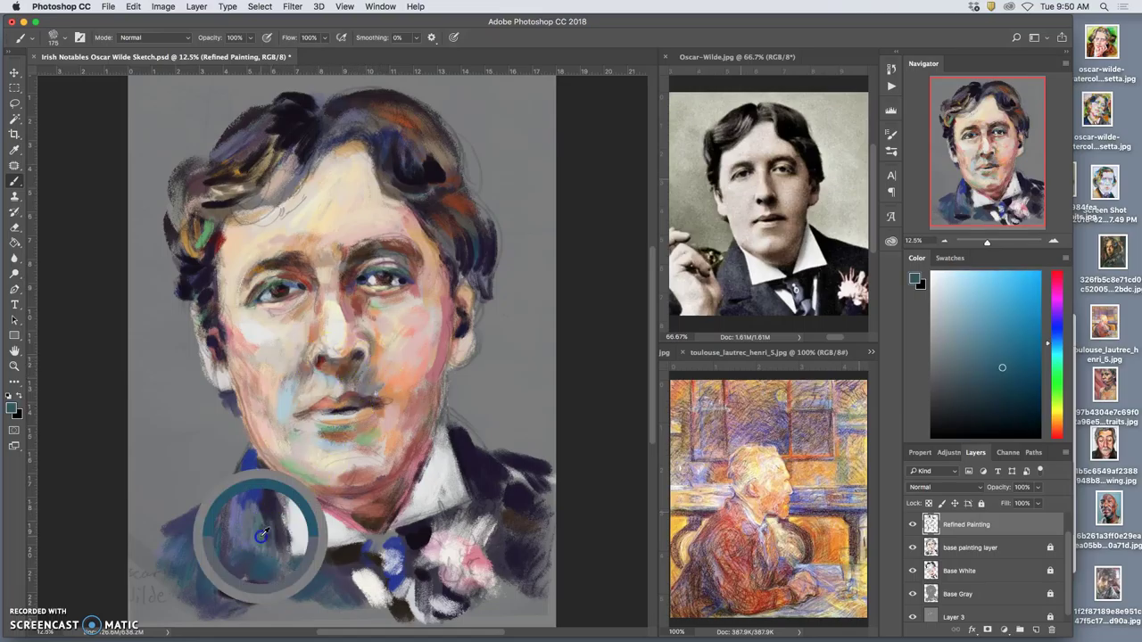
left_click_drag(260, 531, 273, 500)
mouse_move(393, 372)
left_mouse_down()
mouse_move(395, 356)
mouse_move(377, 369)
left_mouse_up()
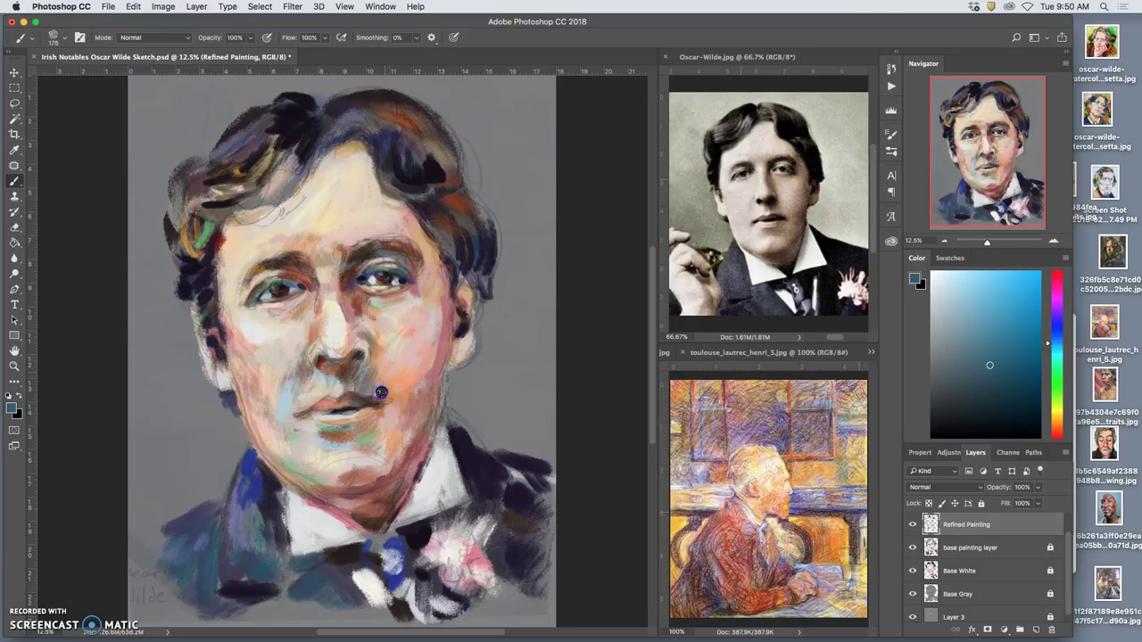
mouse_move(377, 366)
left_mouse_down()
mouse_move(384, 394)
mouse_move(415, 343)
mouse_move(399, 300)
mouse_move(376, 306)
mouse_move(429, 359)
mouse_move(418, 424)
mouse_move(406, 359)
left_mouse_up()
left_click(406, 357, "alt")
key("super+s")
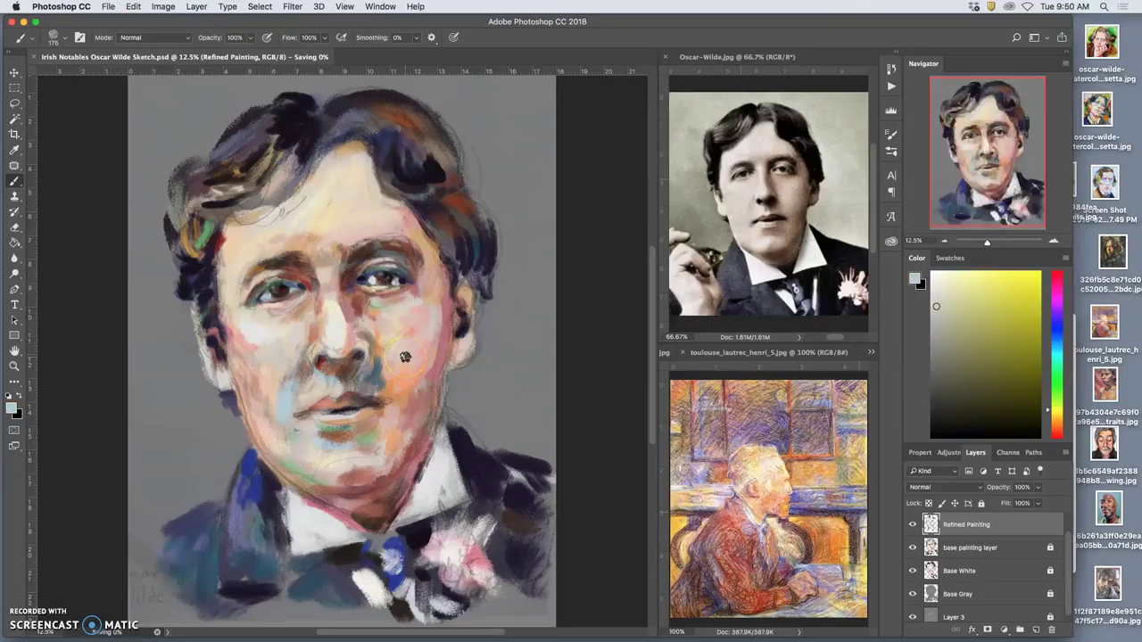
Step: Sample warm skin tones from the face and blend them over the right-hand cheek and upper lip
left_click(414, 346, "alt")
left_click(428, 250, "alt")
left_click(424, 273, "alt")
mouse_move(408, 323)
left_mouse_down()
mouse_move(382, 355)
mouse_move(383, 342)
mouse_move(411, 384)
left_mouse_up()
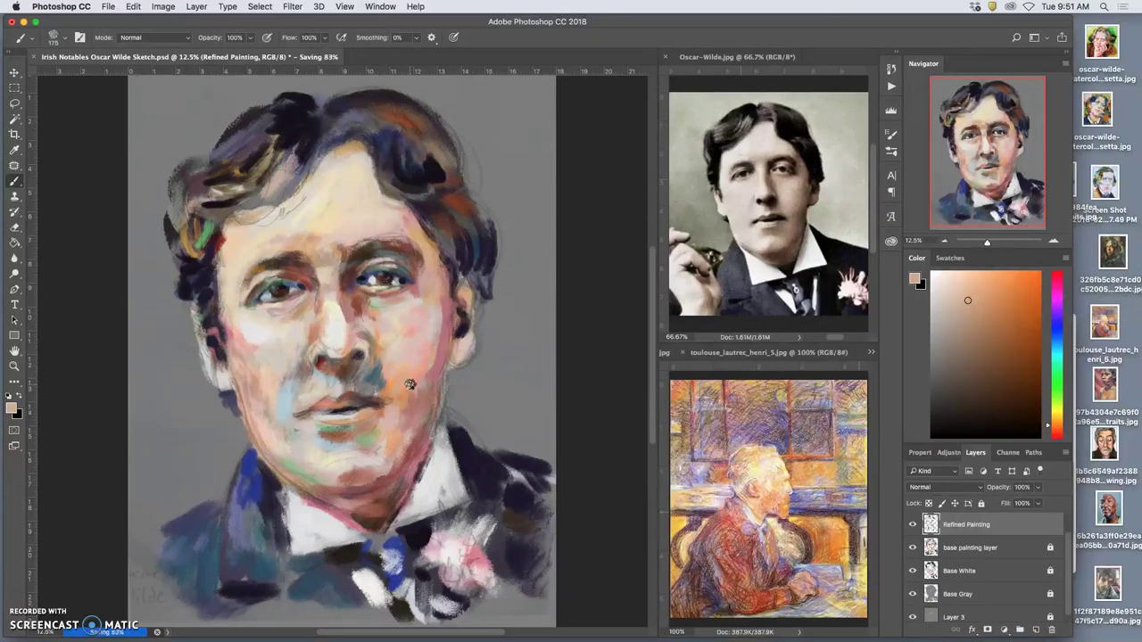
mouse_move(397, 376)
left_mouse_down()
mouse_move(381, 377)
mouse_move(378, 359)
mouse_move(369, 433)
mouse_move(362, 339)
mouse_move(371, 371)
mouse_move(359, 386)
mouse_move(354, 376)
left_mouse_up()
Step: Sample dark tones from the nose and hair and strengthen the nostrils and the shadow under the nose
left_click(347, 368, "alt")
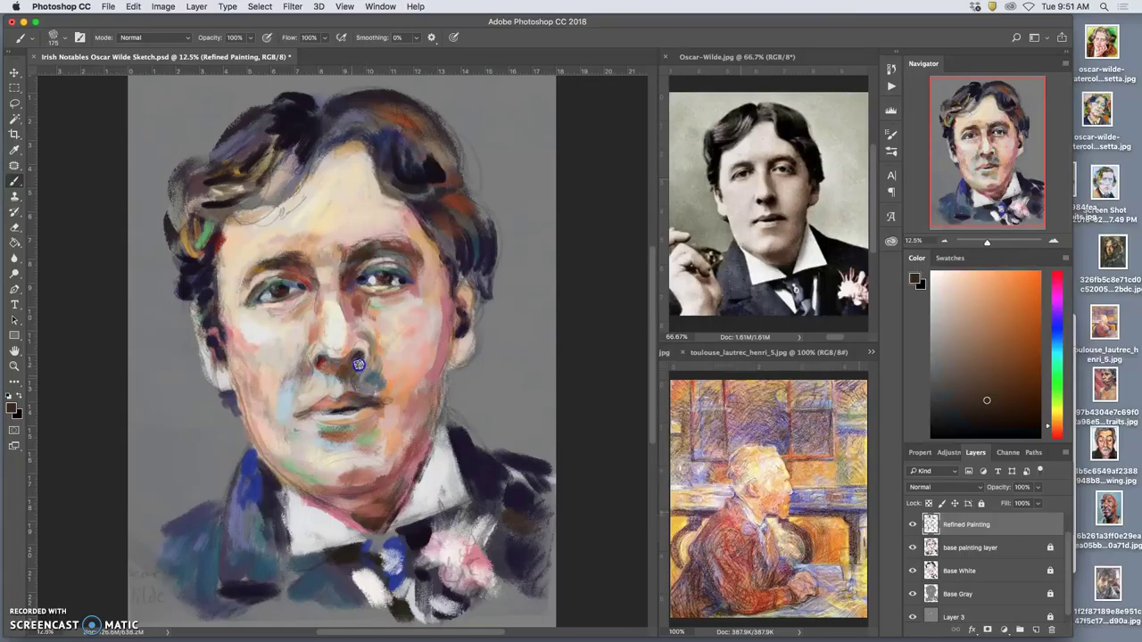
left_click(358, 356, "alt")
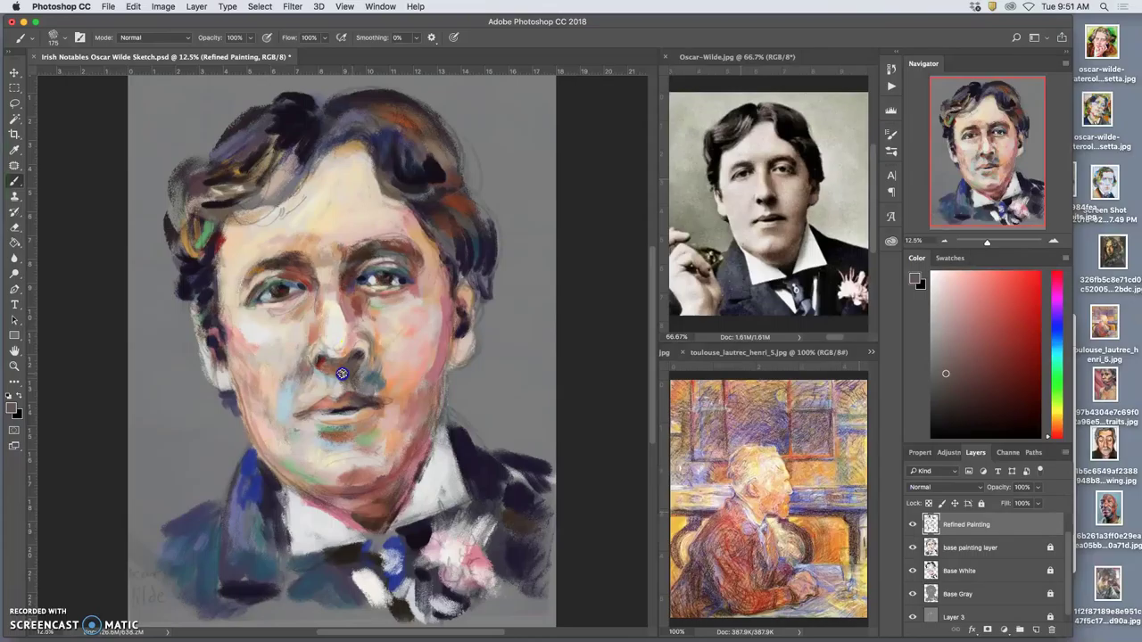
left_click(461, 242, "alt")
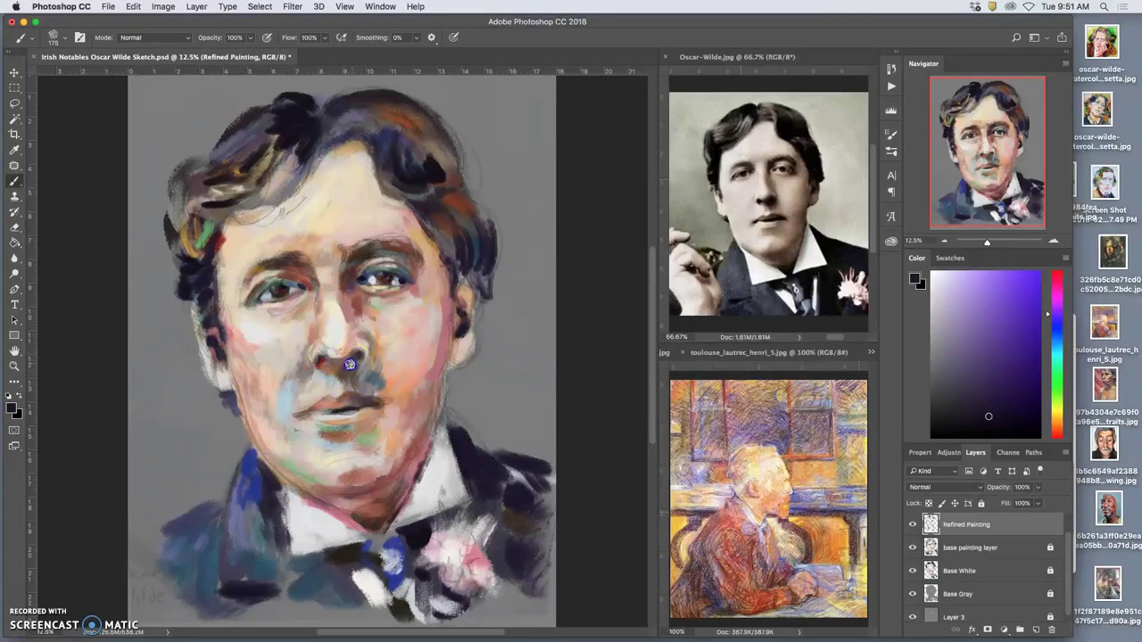
mouse_move(337, 368)
left_mouse_down()
mouse_move(337, 412)
mouse_move(310, 442)
mouse_move(245, 337)
left_mouse_up()
Step: Sample reddish brown and deep red around the left-hand eye and paint warm accents along the underside of the nose
left_click(287, 274, "alt")
left_click_drag(324, 310, 351, 358)
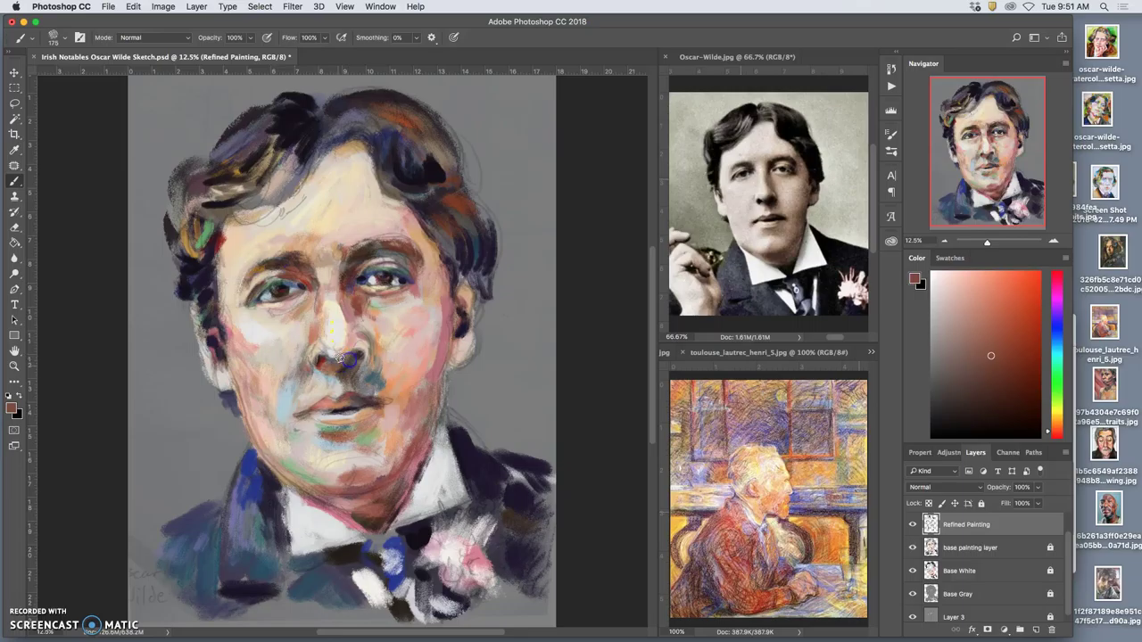
left_click(307, 284, "alt")
left_click(307, 284, "alt")
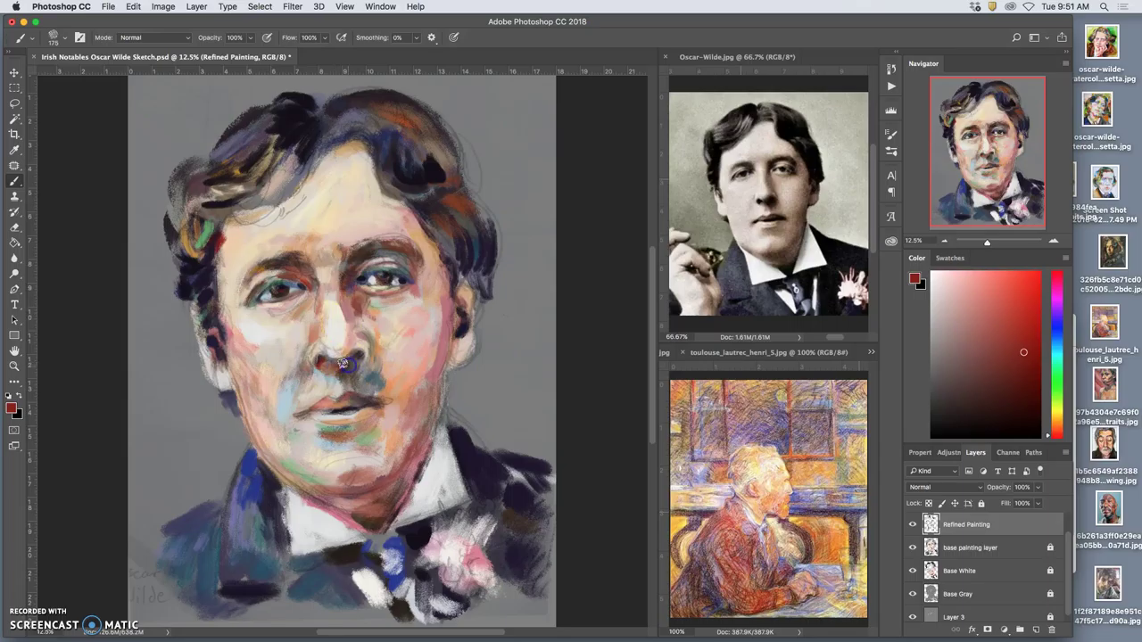
left_click_drag(339, 371, 355, 364)
Step: Touch up the outer corner of the right-hand eye and shade the temple with muted purple sampled from the hair edge
left_click_drag(406, 280, 409, 280)
left_click(444, 256, "alt")
left_click_drag(436, 294, 438, 278)
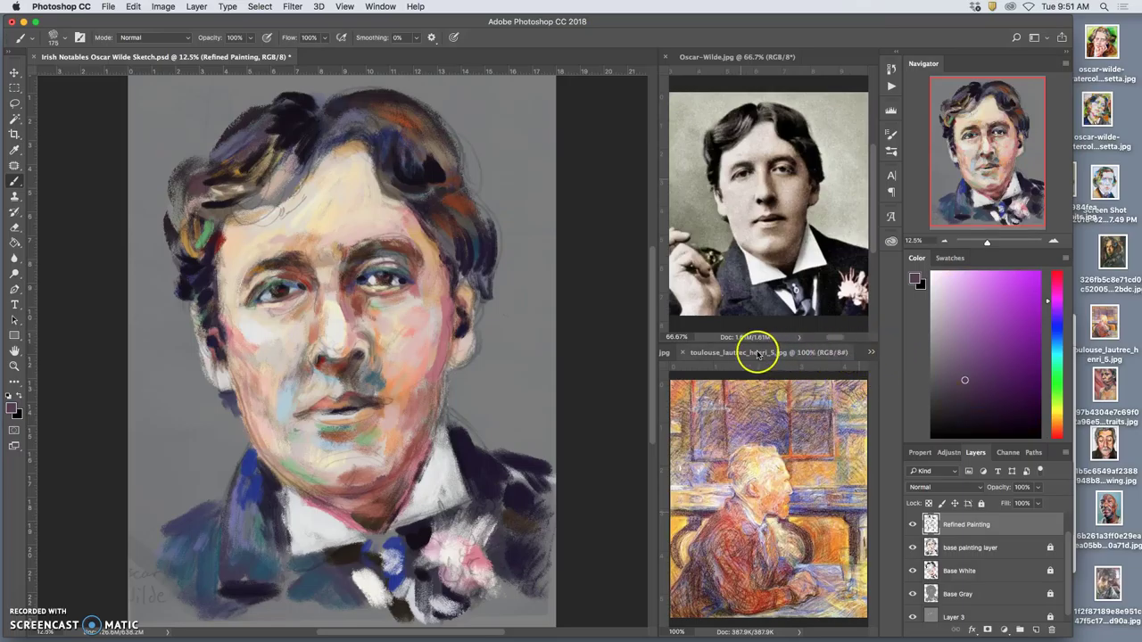
Step: Bring up the red-haired pastel portrait reference, sample orange from its hair, and brush it into the portrait's upper hair
left_click(666, 353)
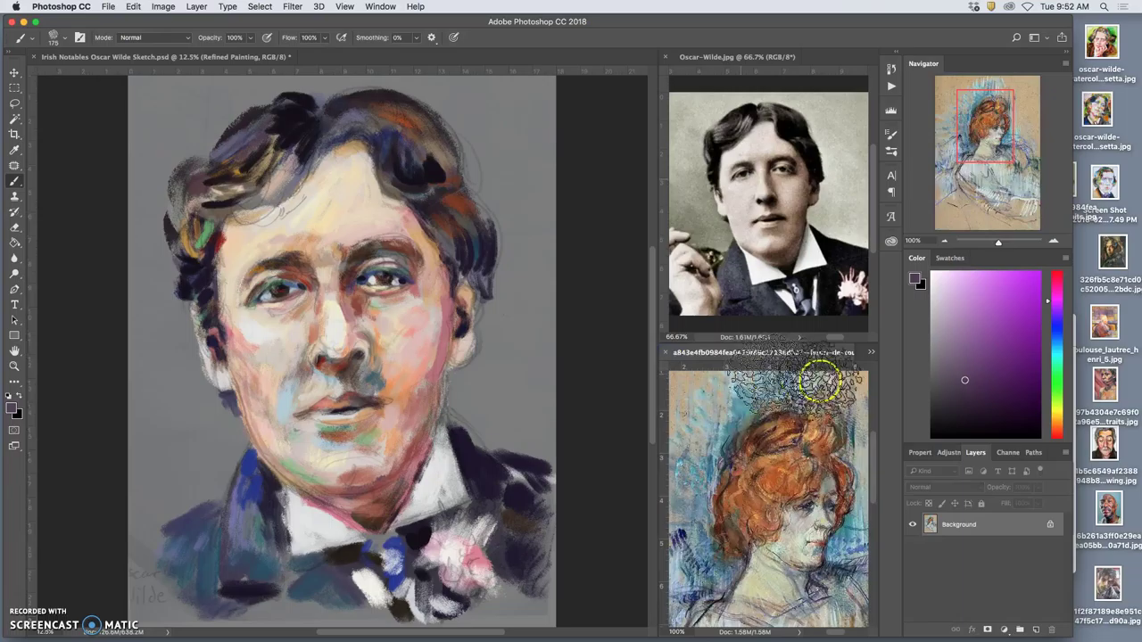
mouse_move(852, 446)
left_mouse_down()
mouse_move(805, 413)
mouse_move(801, 379)
left_mouse_up()
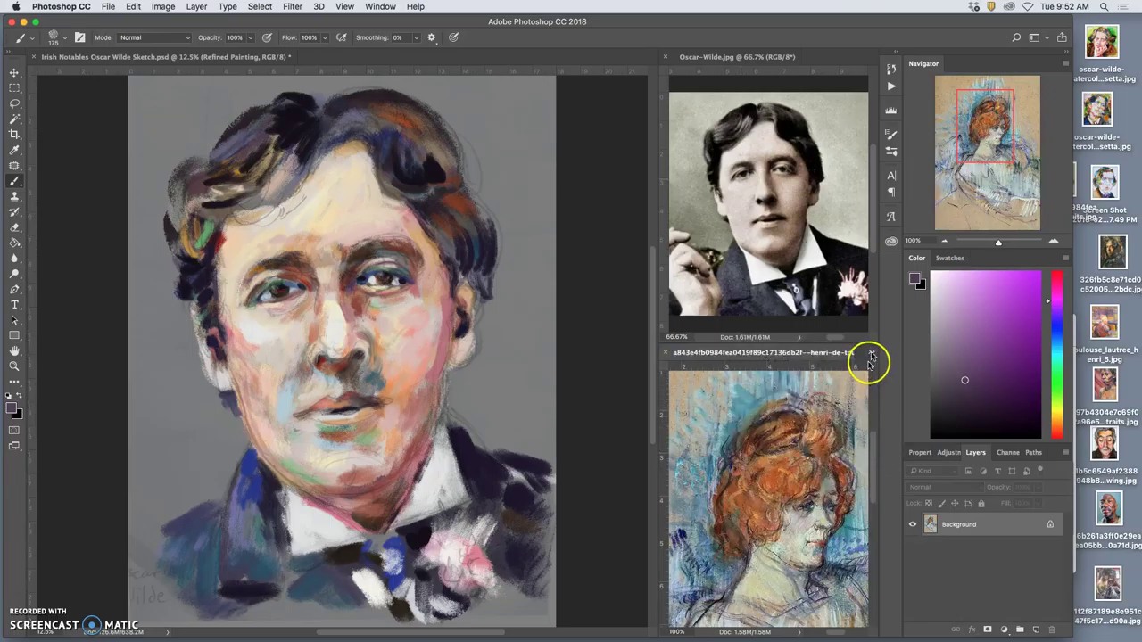
left_click(785, 472, "alt")
left_click(372, 141)
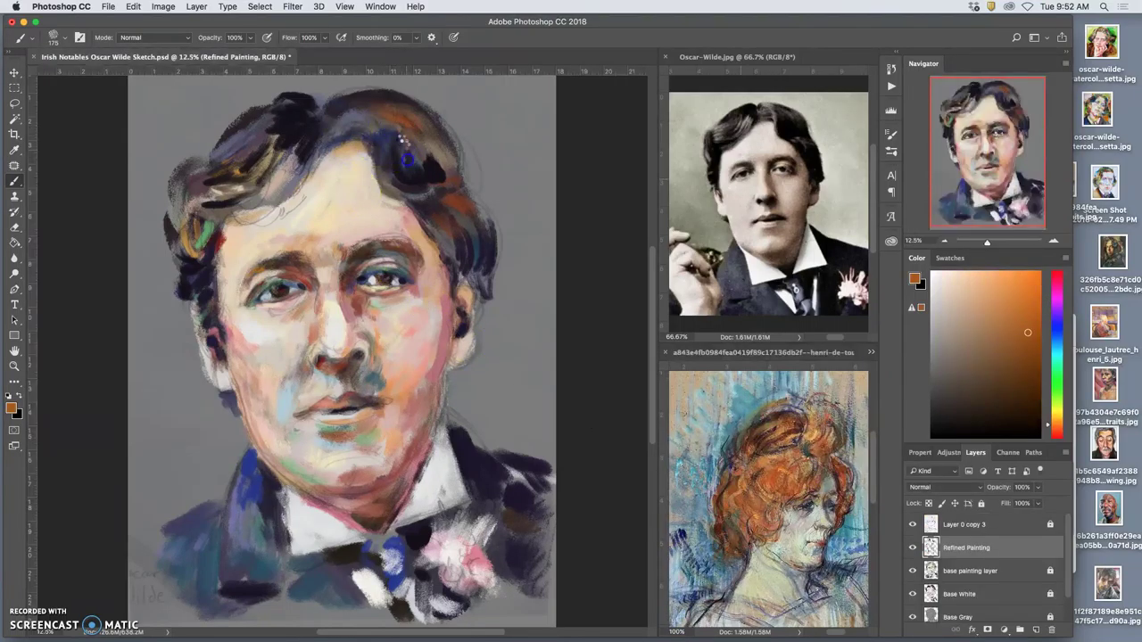
left_click_drag(421, 143, 432, 161)
Step: Switch the reference to toulouse_lautrec_henri_5.jpg, sample muted purple from its background, and paint it onto the left-hand jacket lapel
left_click(871, 354)
left_click(871, 354)
left_click(872, 354)
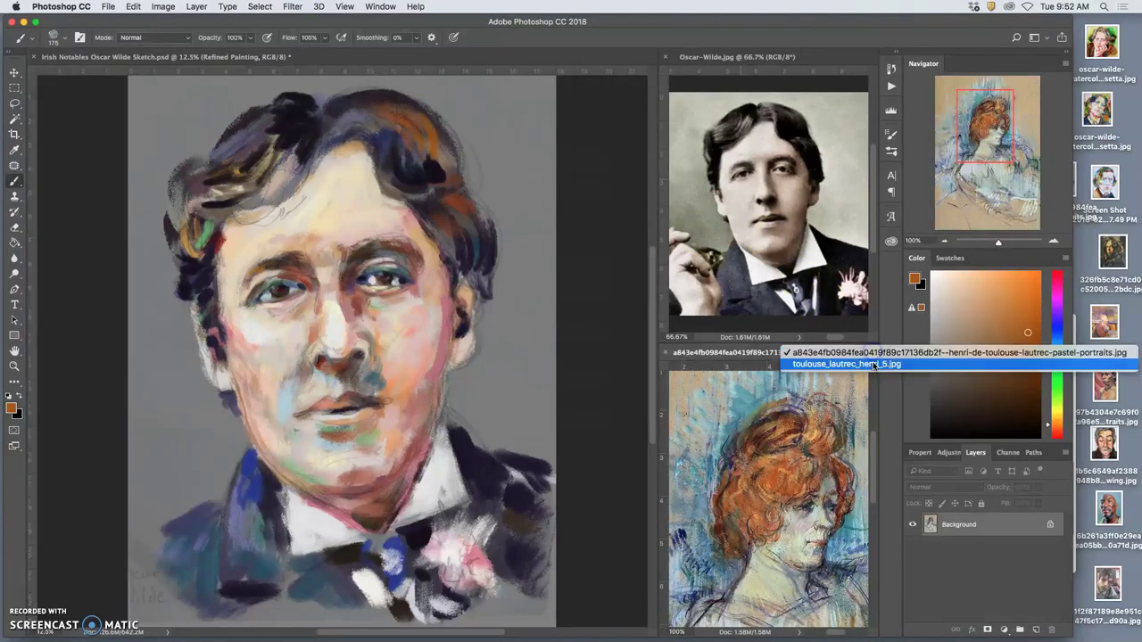
left_click(875, 366)
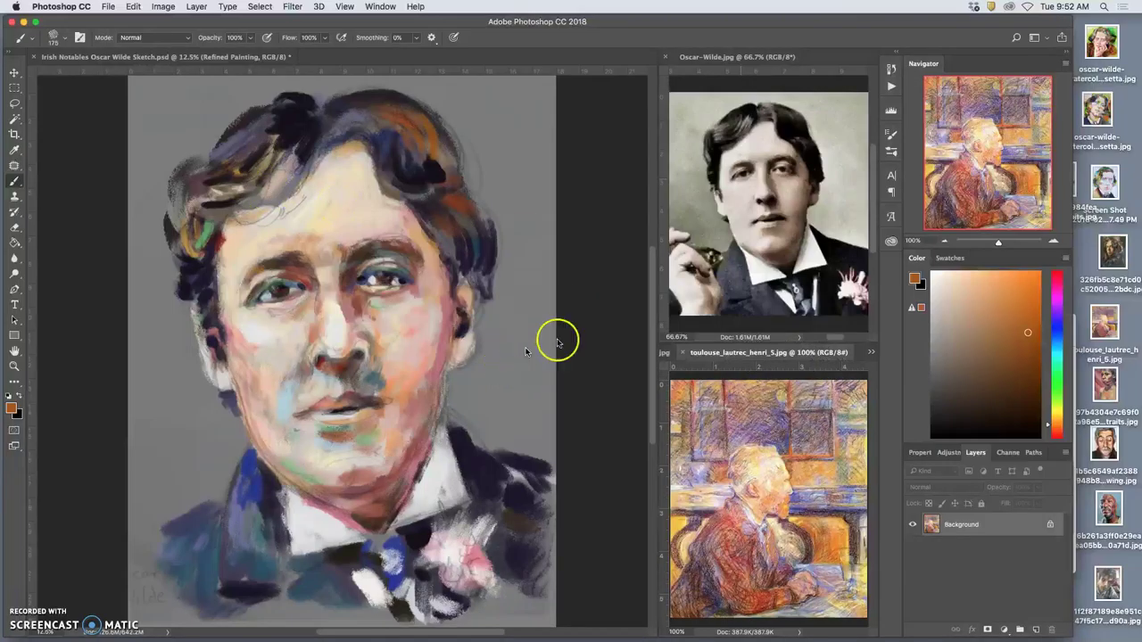
left_click(754, 426, "alt")
left_click(236, 515)
left_click_drag(252, 500, 235, 533)
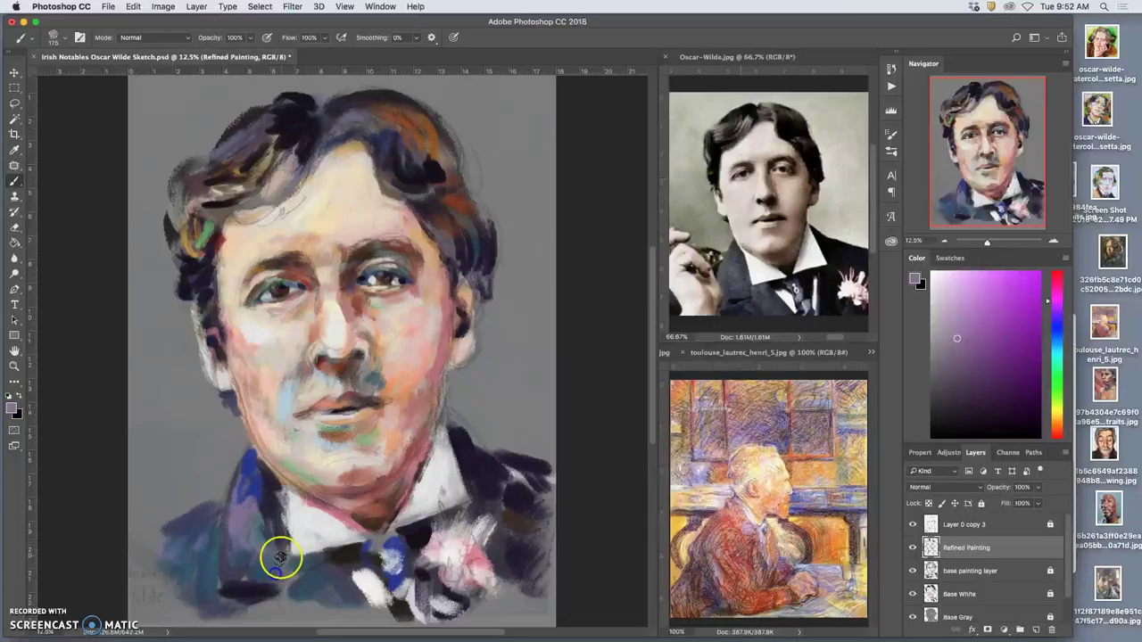
Step: Sample an ochre tone from the reference painting's upper background and add strokes to the left-hand jacket lapel
left_click(746, 408, "alt")
left_click(747, 387, "alt")
mouse_move(260, 489)
left_mouse_down()
mouse_move(244, 508)
mouse_move(272, 497)
mouse_move(264, 524)
left_mouse_up()
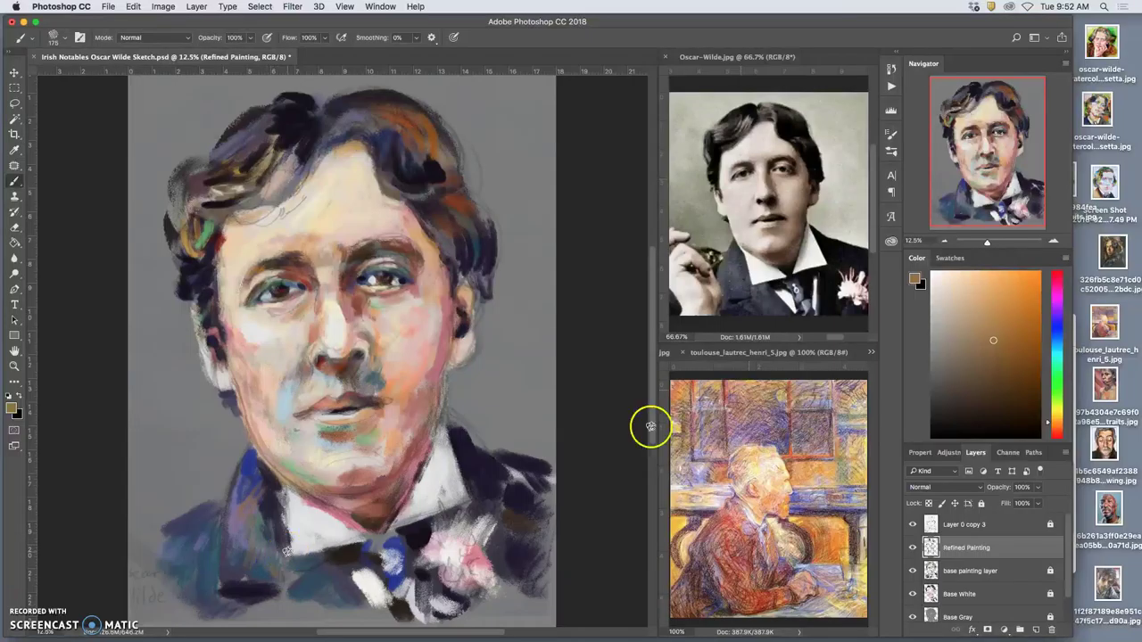
Step: Shade the right-hand shirt collar with muted gray tones sampled from the background of the Toulouse-Lautrec reference painting
left_click(755, 404, "alt")
mouse_move(483, 468)
left_mouse_down()
mouse_move(439, 439)
mouse_move(426, 478)
left_mouse_up()
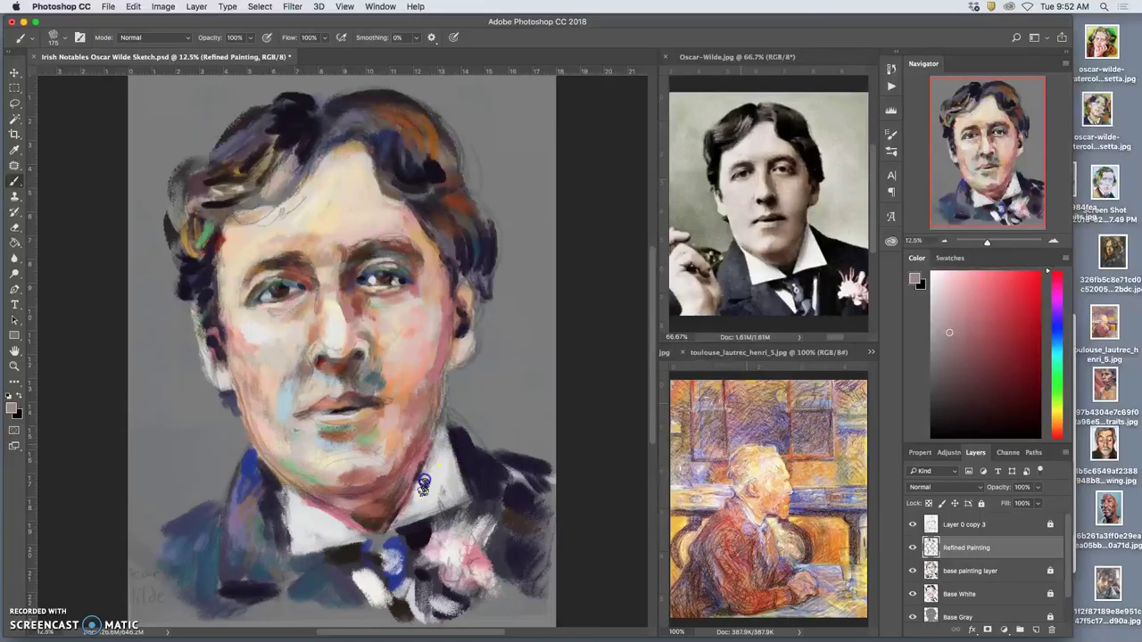
left_click(835, 455, "alt")
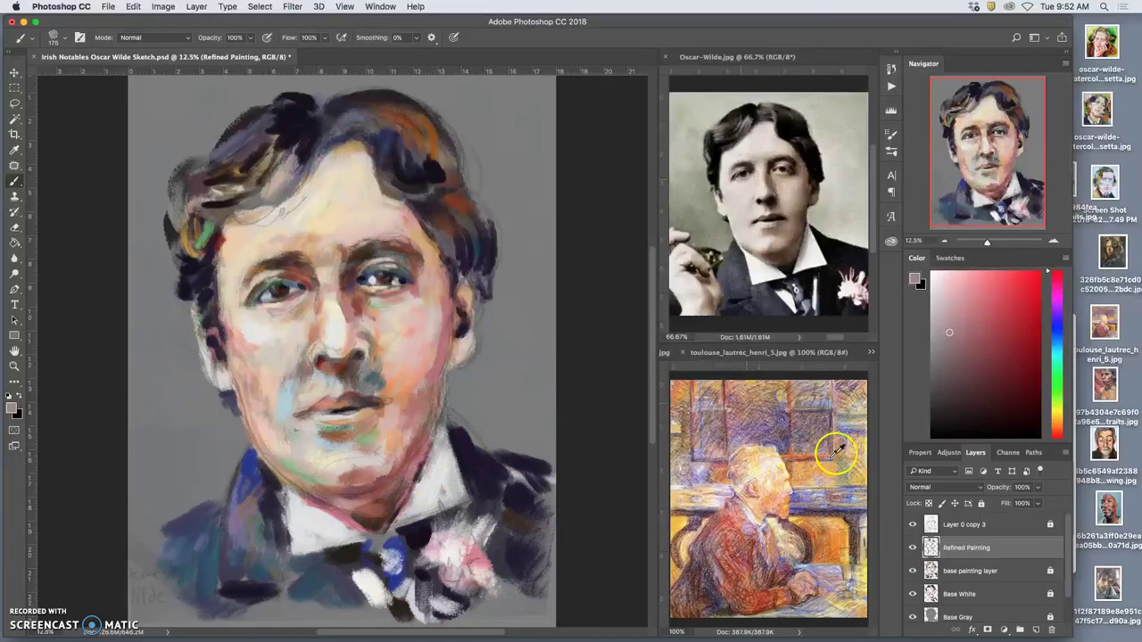
left_click(842, 412, "alt")
mouse_move(431, 473)
left_mouse_down()
mouse_move(425, 495)
mouse_move(446, 446)
left_mouse_up()
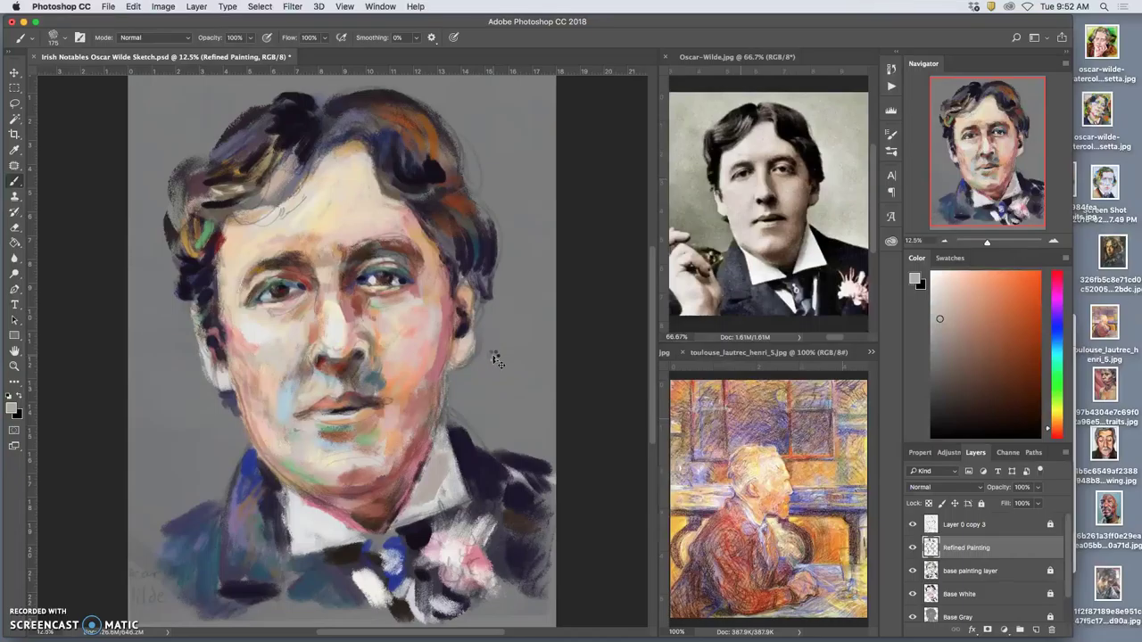
key("super+z")
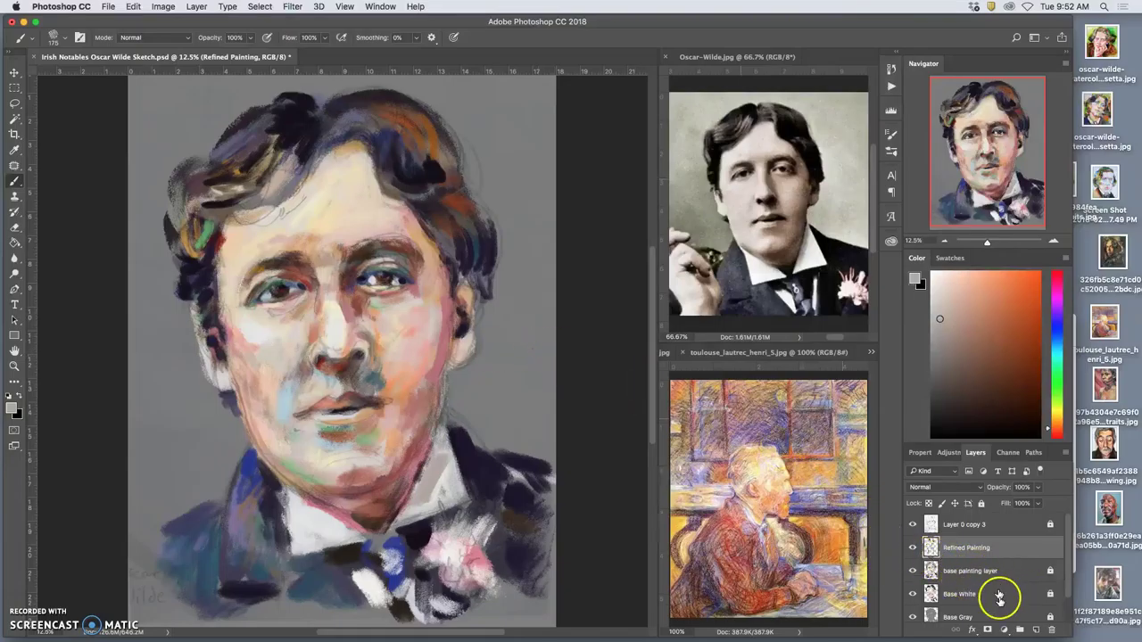
Step: Unlock the base painting layer, Base White and Base Gray layers, and save the document
left_click(968, 570)
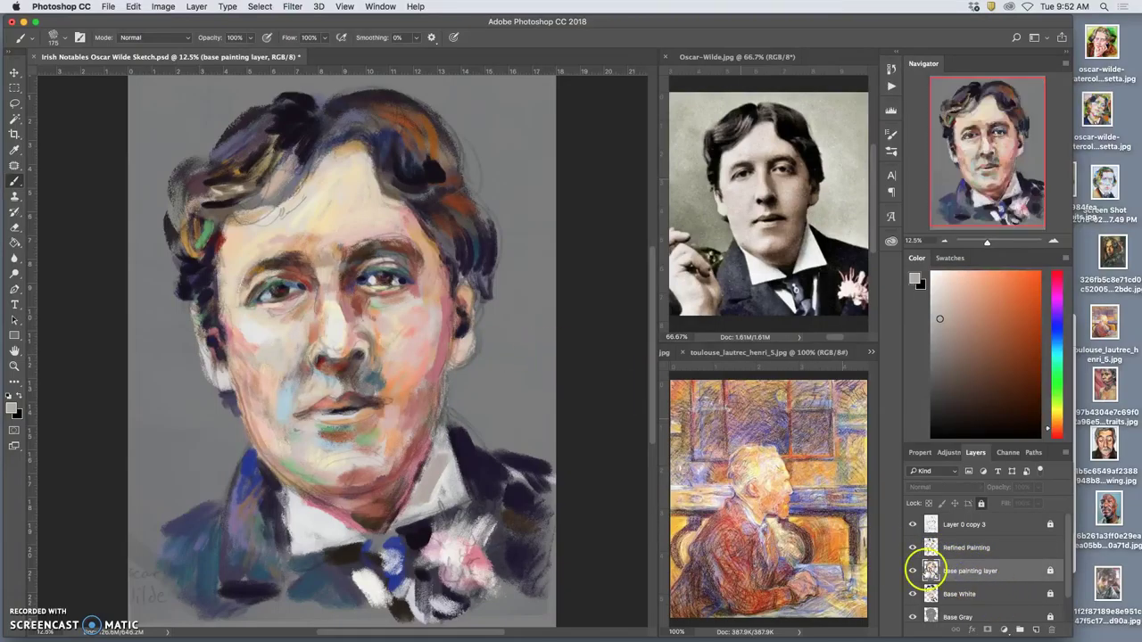
left_click(912, 571)
left_click(912, 571)
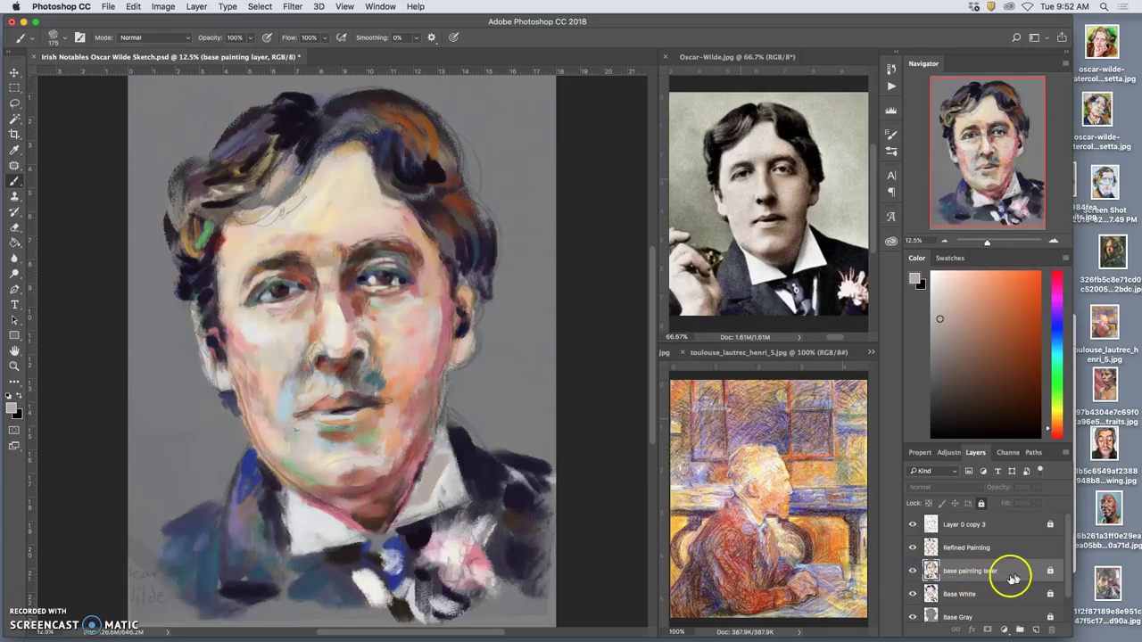
left_click(1049, 571)
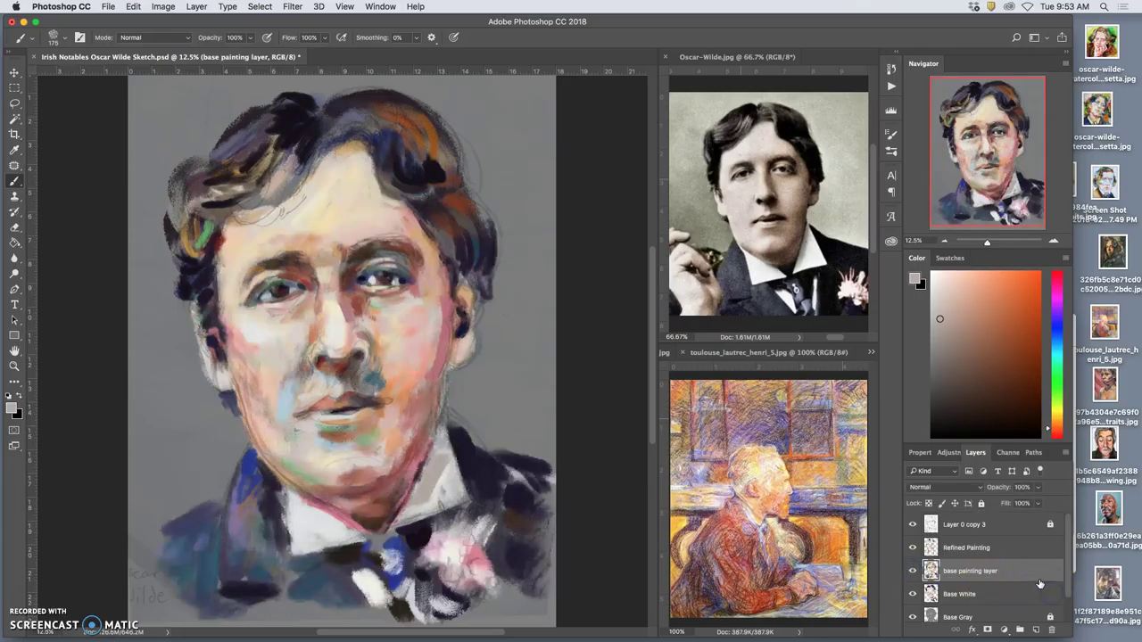
scroll(1040, 584, "down", 2)
key("super+s")
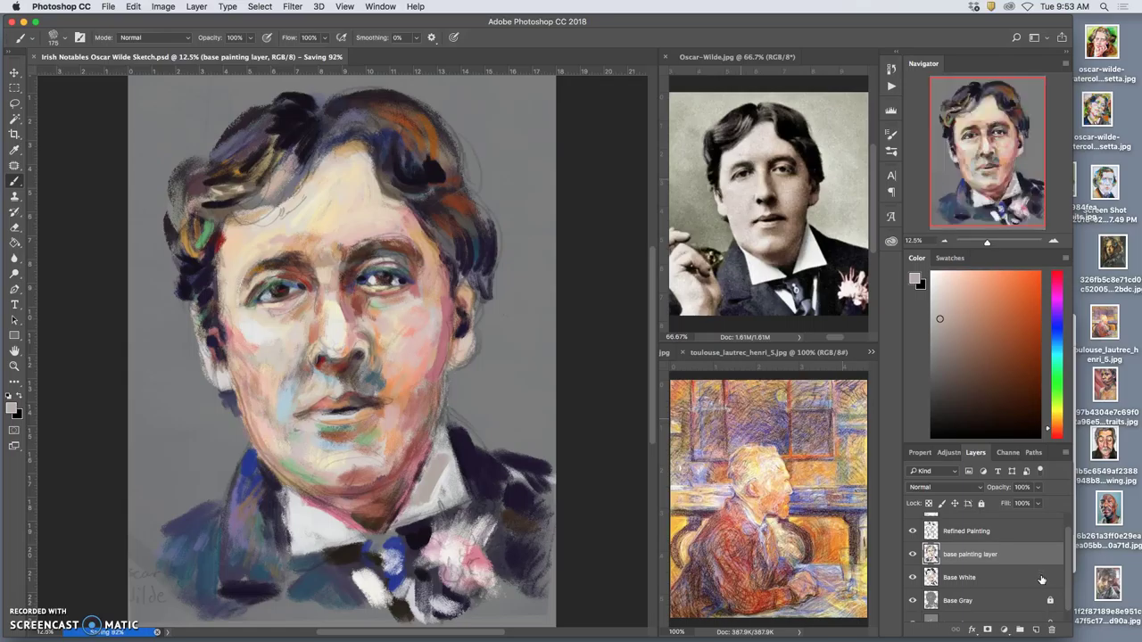
scroll(1042, 580, "down", 1)
left_click(1047, 595)
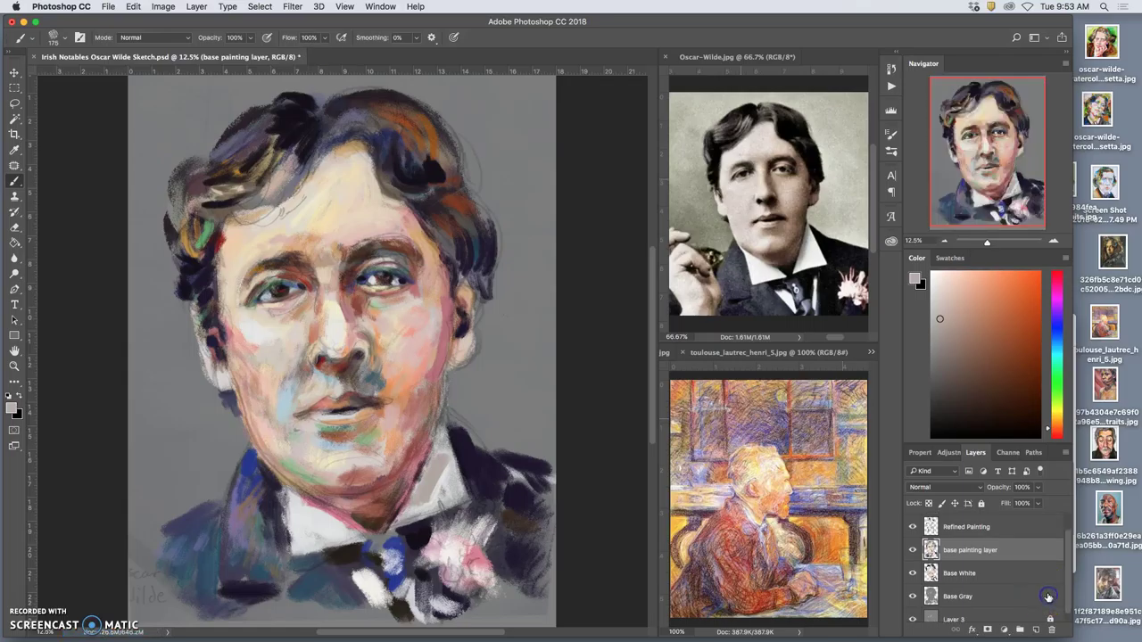
scroll(1049, 596, "down", 1)
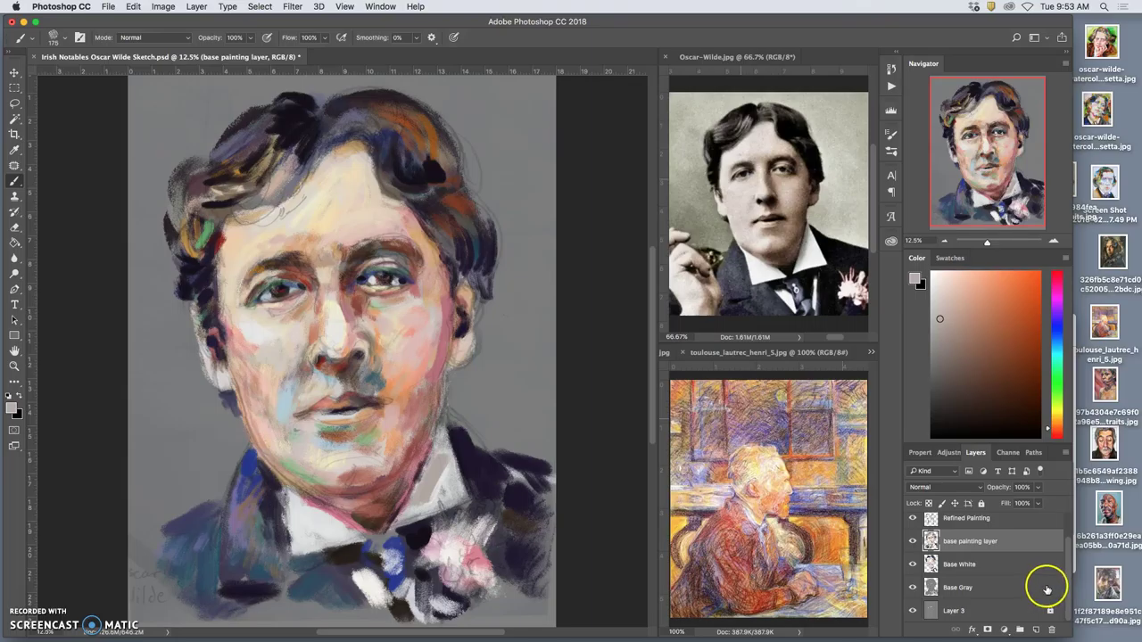
scroll(1049, 590, "up", 1)
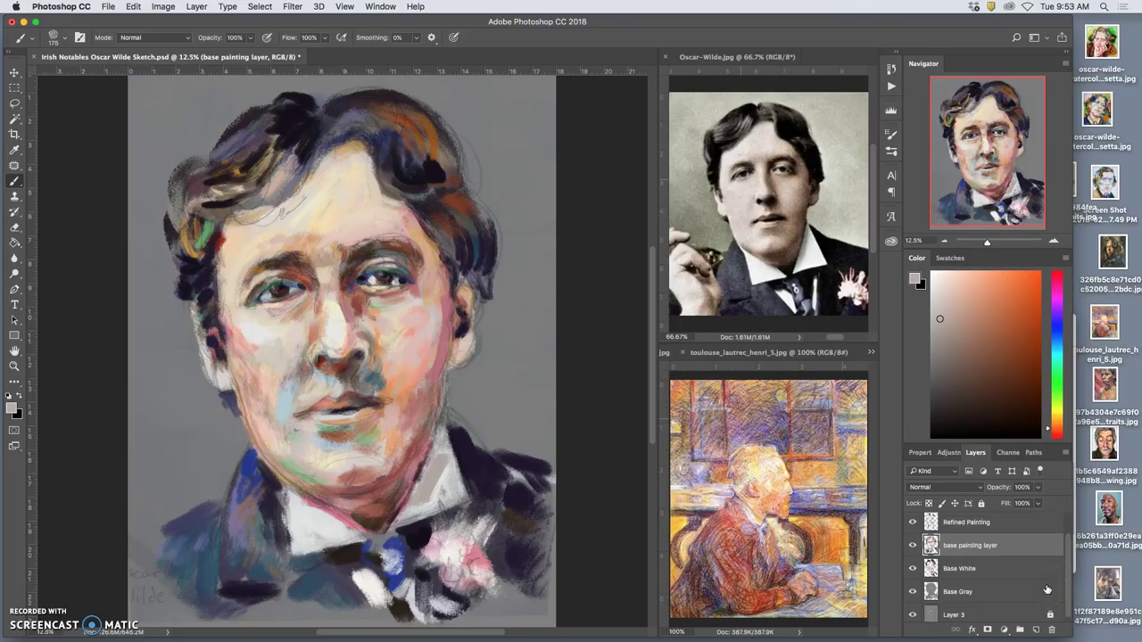
Step: Merge the Base Gray, Base White and base painting layer layers into a single layer
left_click(1044, 591)
scroll(1043, 579, "up", 4)
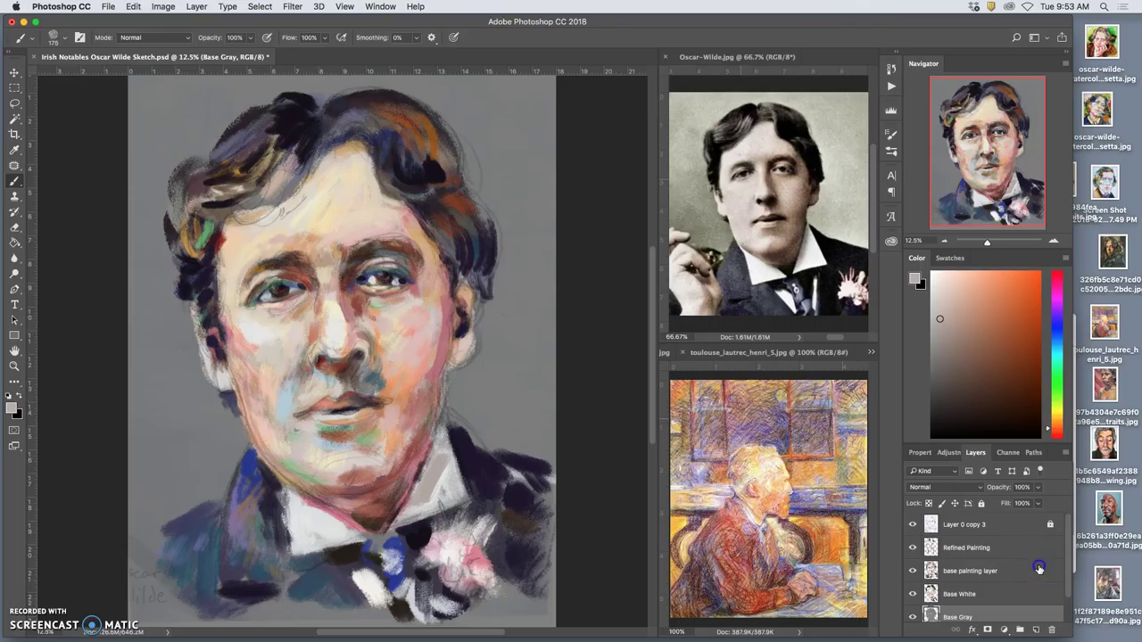
left_click(1041, 569, "shift")
key("super+e")
left_click(1050, 575)
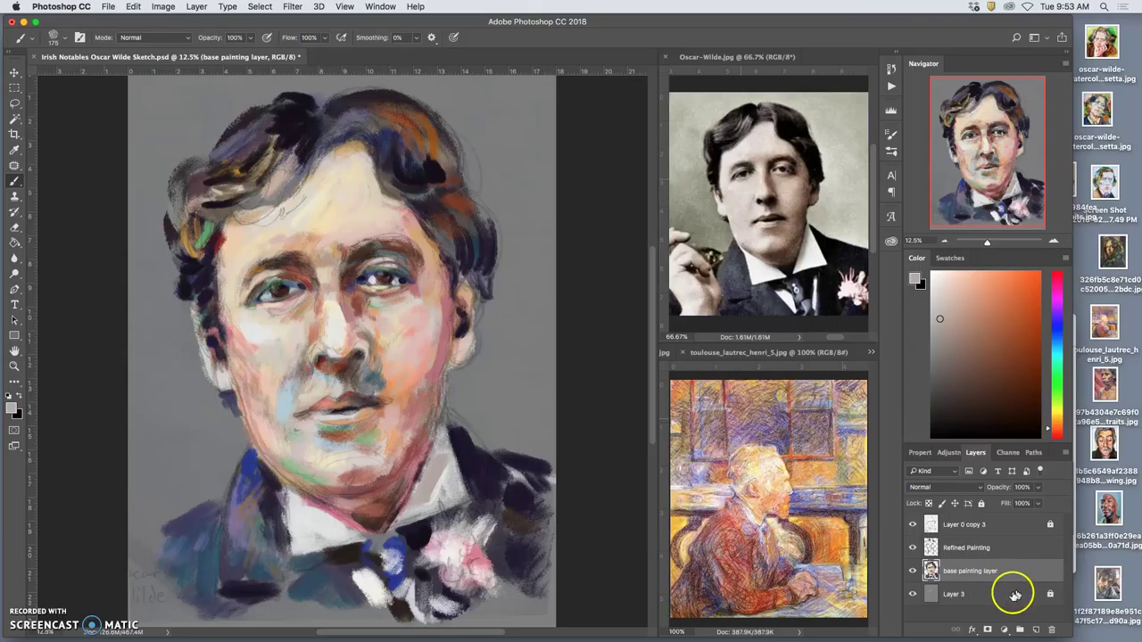
Step: Check what Layer 3, base painting layer, Refined Painting and Layer 0 copy 3 each contribute by toggling their visibility
left_click(911, 595)
left_click(911, 595)
left_click(913, 571)
left_click(913, 571)
left_click(911, 547)
left_click(912, 548)
left_click(912, 548)
left_click(912, 548)
left_click(912, 525)
left_click(912, 526)
left_click(912, 525)
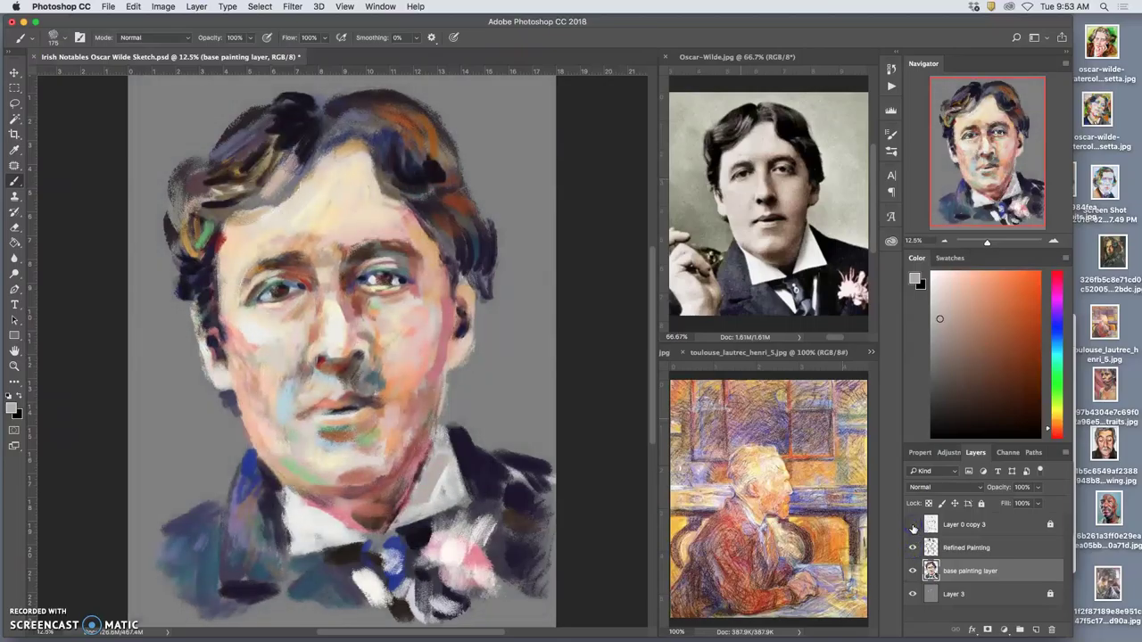
left_click(912, 526)
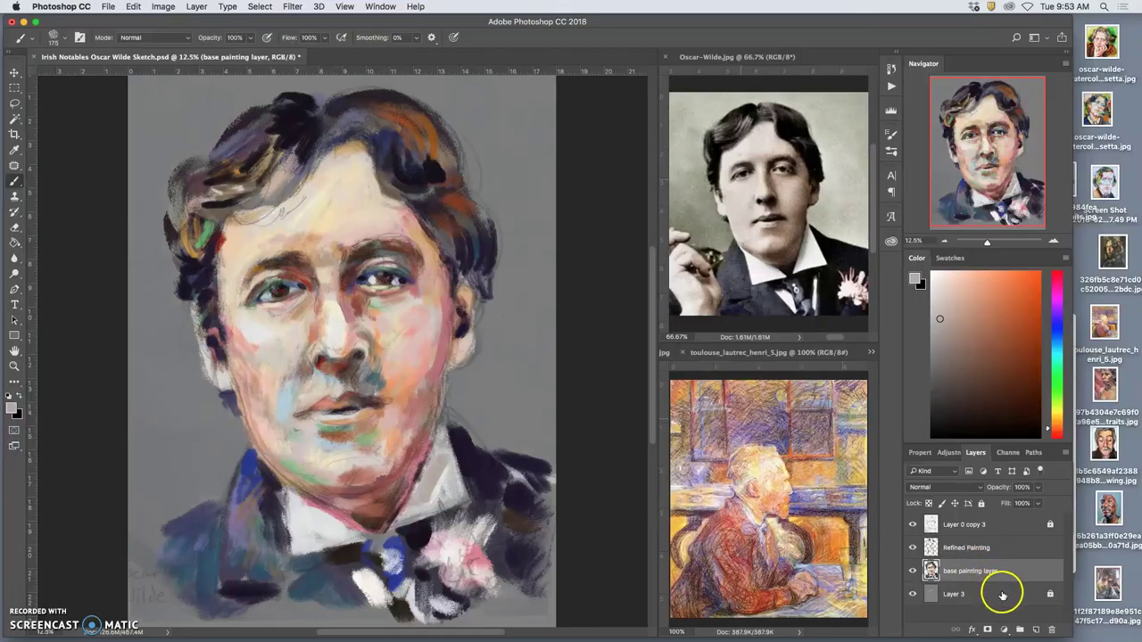
Step: Lock the merged base painting layer and save the document under the new name Irish Notables Oscar Wilde Painting.psd
left_click(982, 503)
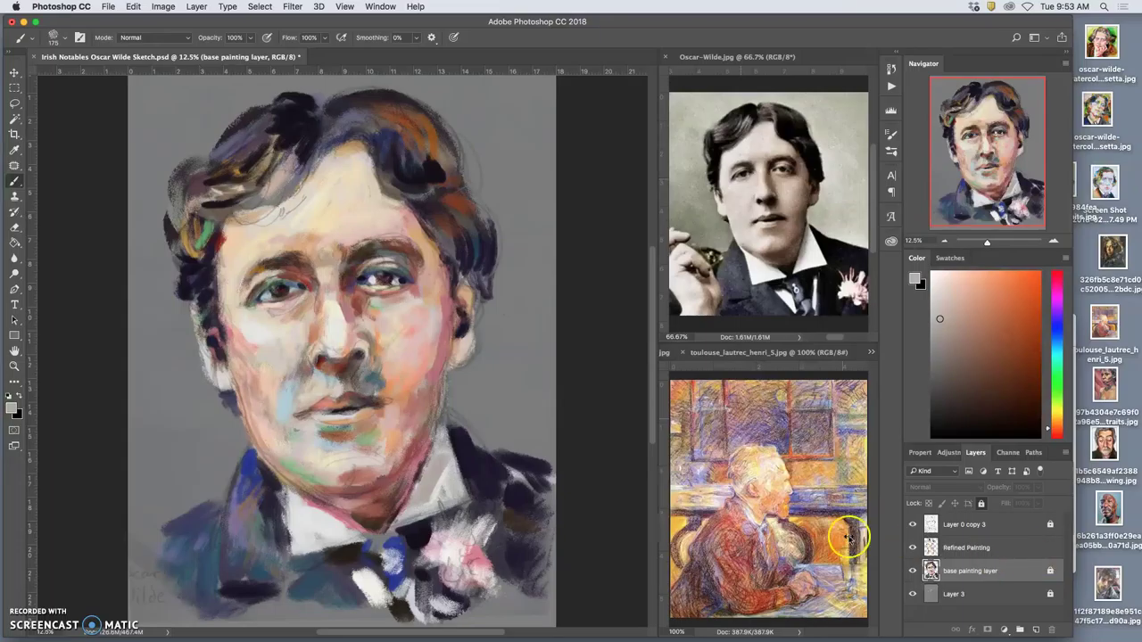
left_click(108, 6)
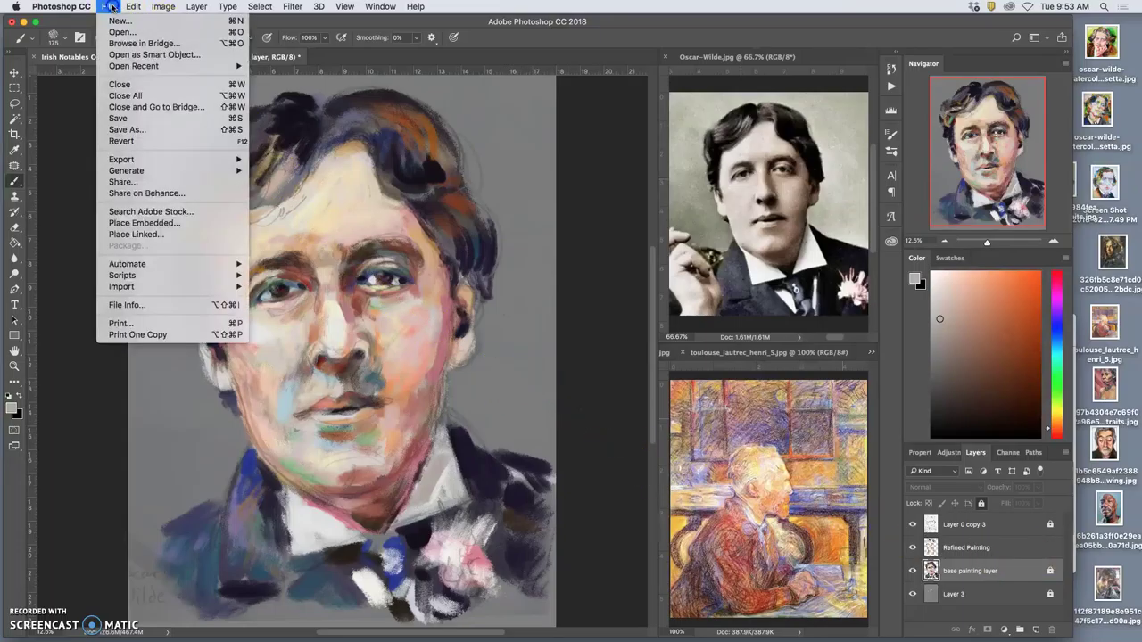
left_click(116, 130)
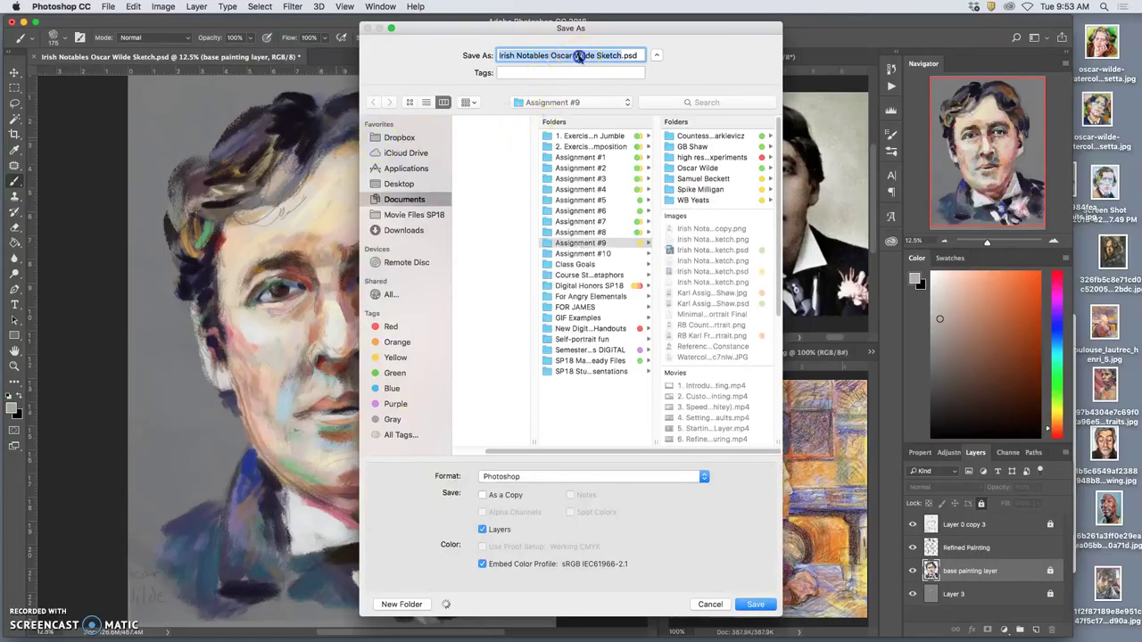
left_click(617, 56)
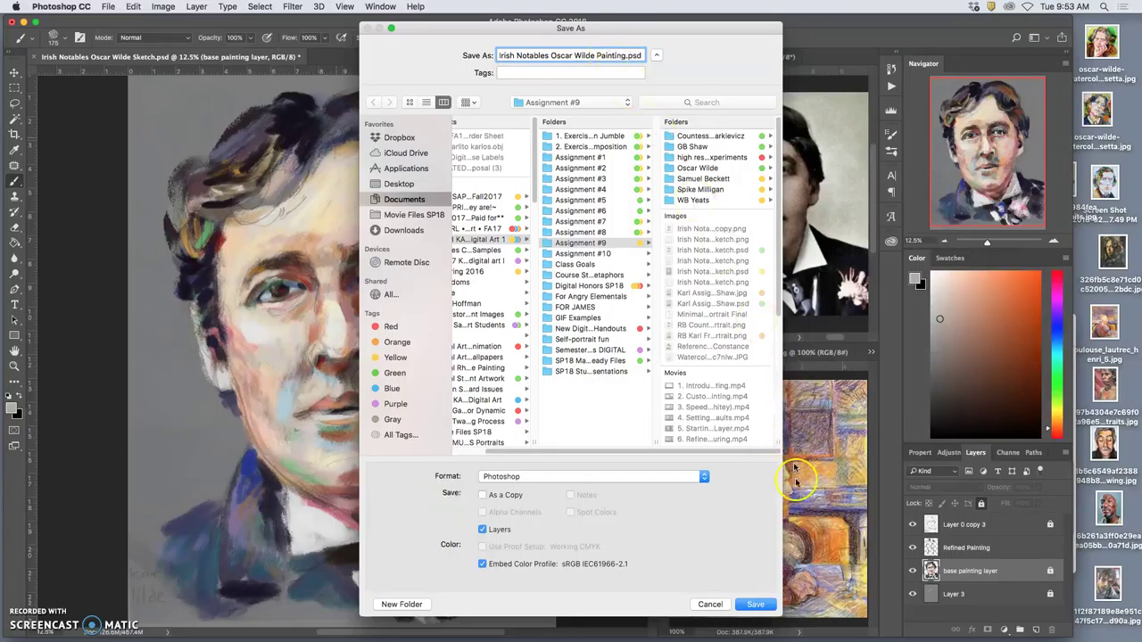
left_click(754, 604)
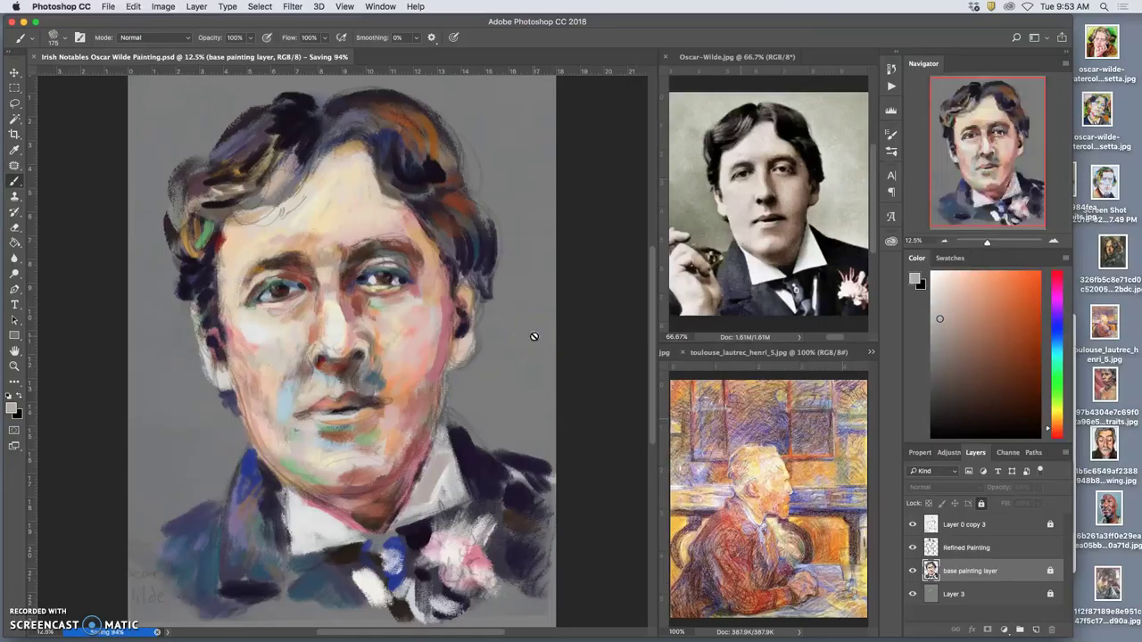
Step: Sample brown from the right-hand side of the hair and brush it onto the crown on the Refined Painting layer
mouse_move(463, 253)
left_mouse_down()
mouse_move(447, 372)
mouse_move(451, 345)
mouse_move(461, 360)
mouse_move(466, 312)
mouse_move(452, 355)
left_mouse_up()
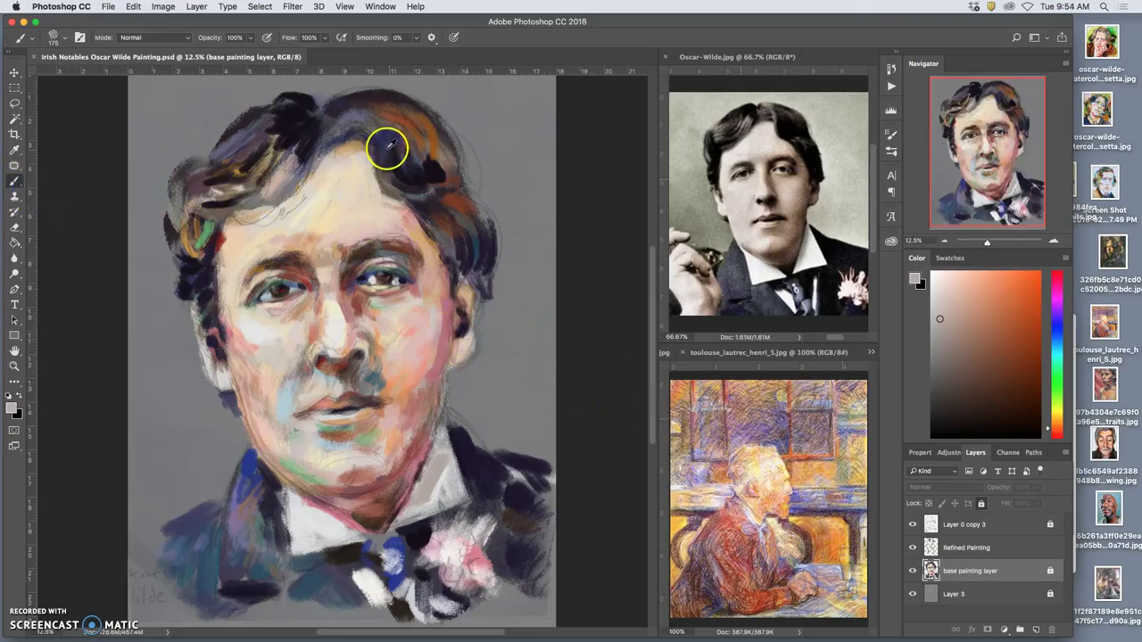
left_click(430, 150, "alt")
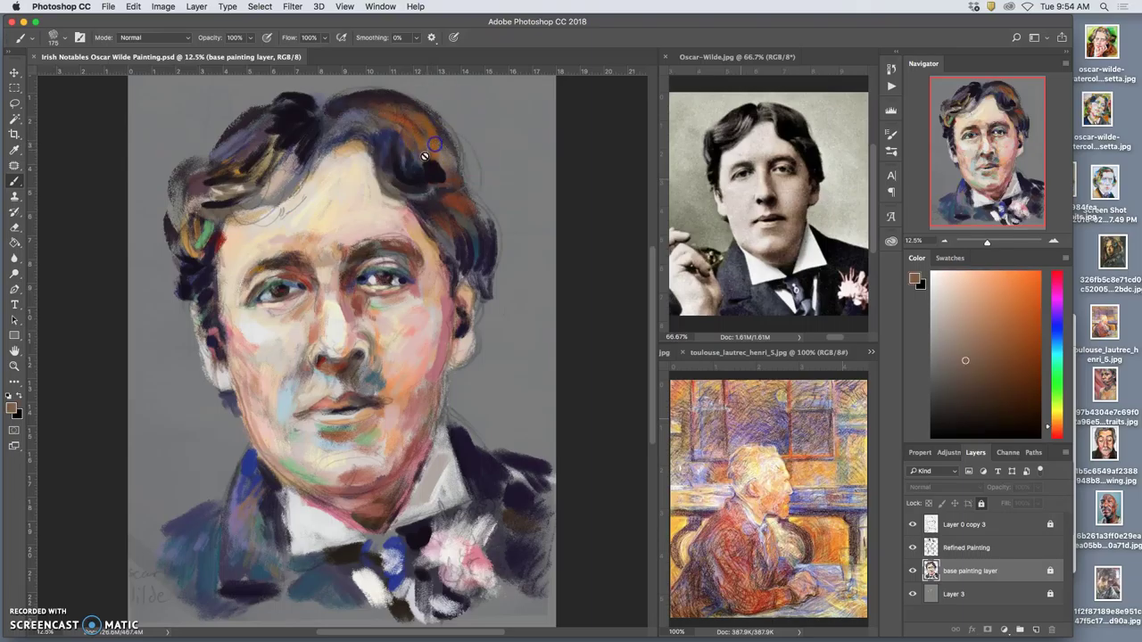
left_click(341, 117)
left_click(662, 222)
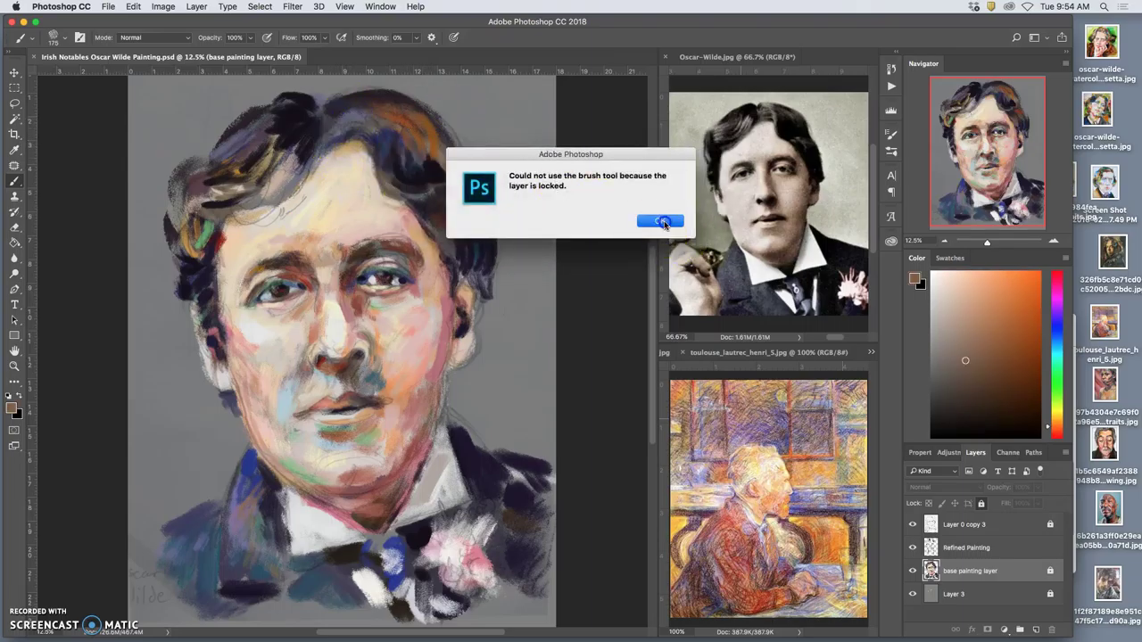
left_click(1020, 547)
left_click_drag(340, 104, 334, 114)
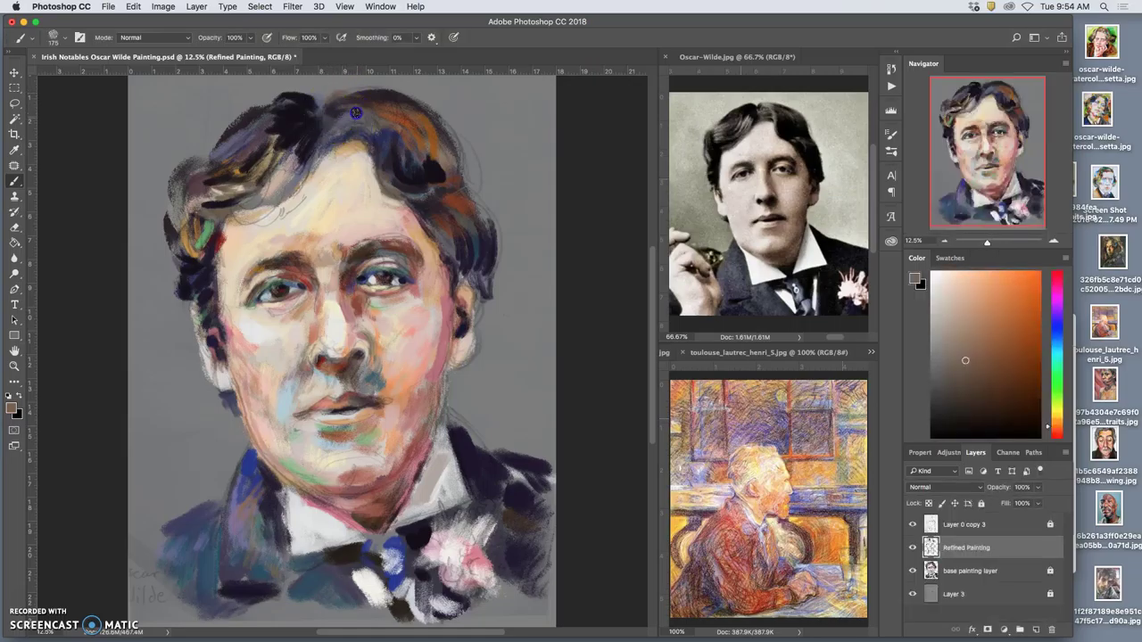
Step: Sample a pale pinkish tone from the forehead and paint highlight strokes across the crown and left-hand side of the hair
left_click(356, 182, "alt")
left_click_drag(354, 104, 350, 108)
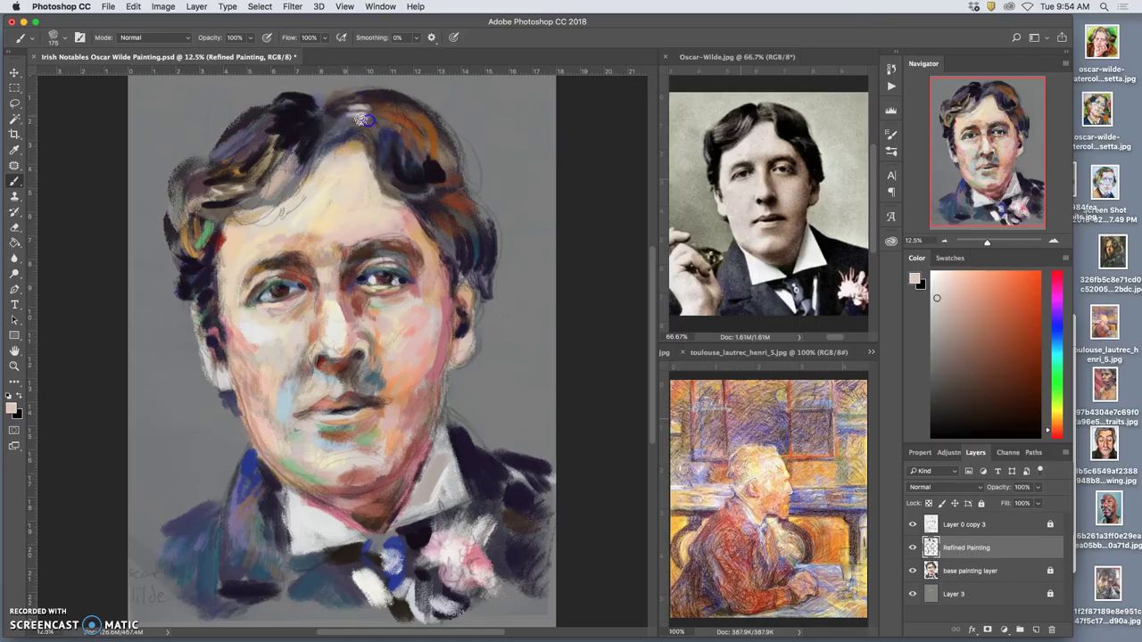
mouse_move(370, 143)
left_mouse_down()
mouse_move(317, 132)
mouse_move(286, 175)
mouse_move(301, 125)
mouse_move(265, 178)
mouse_move(277, 127)
left_mouse_up()
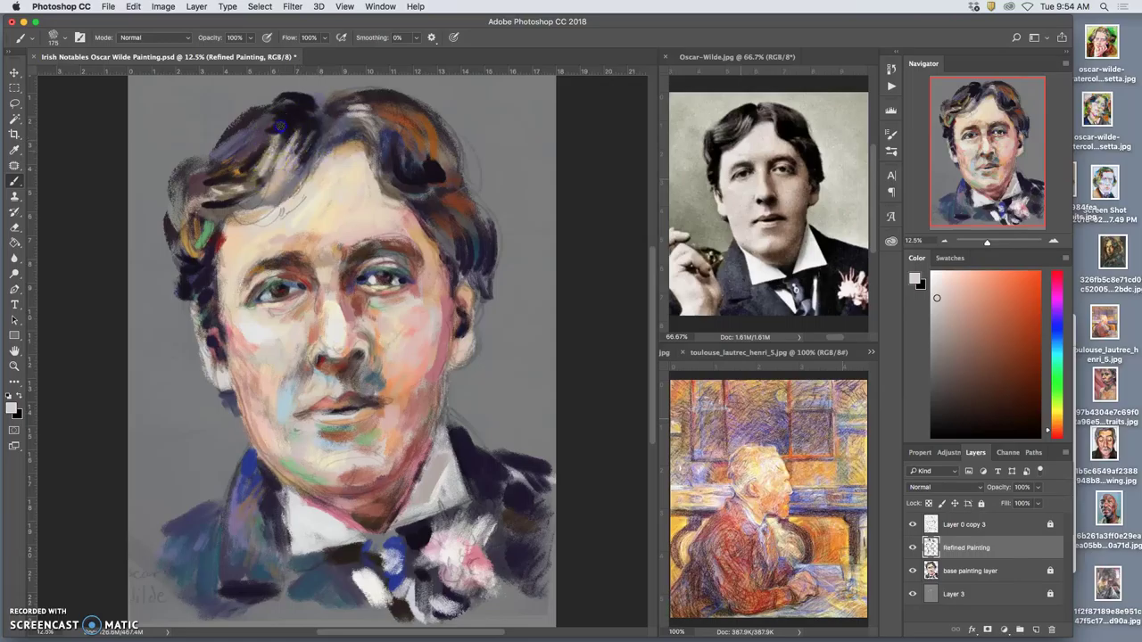
mouse_move(286, 183)
left_mouse_down()
mouse_move(253, 156)
mouse_move(199, 167)
mouse_move(211, 170)
mouse_move(188, 170)
mouse_move(214, 150)
mouse_move(192, 168)
mouse_move(189, 159)
mouse_move(213, 171)
mouse_move(200, 176)
mouse_move(224, 176)
mouse_move(200, 200)
mouse_move(221, 183)
mouse_move(217, 196)
mouse_move(195, 203)
mouse_move(194, 174)
mouse_move(179, 218)
mouse_move(174, 205)
mouse_move(173, 243)
left_mouse_up()
mouse_move(488, 353)
left_mouse_down()
mouse_move(539, 364)
mouse_move(498, 344)
left_mouse_up()
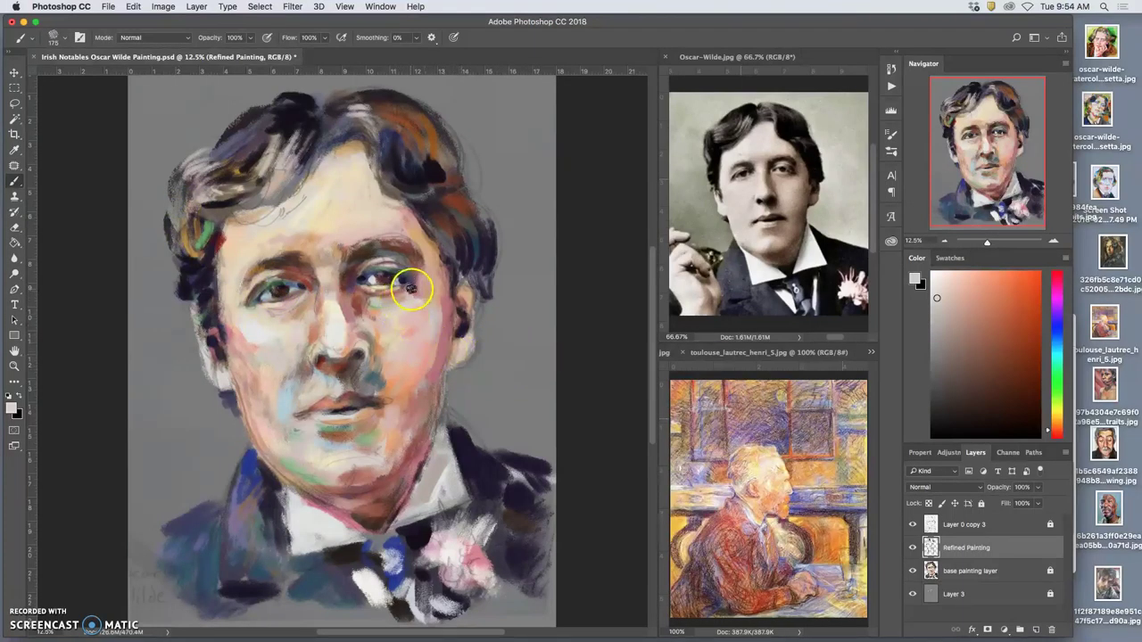
Step: Sample orange from the reference painting and brush it along the right-hand edge of the face and the ear
left_click(438, 313, "alt")
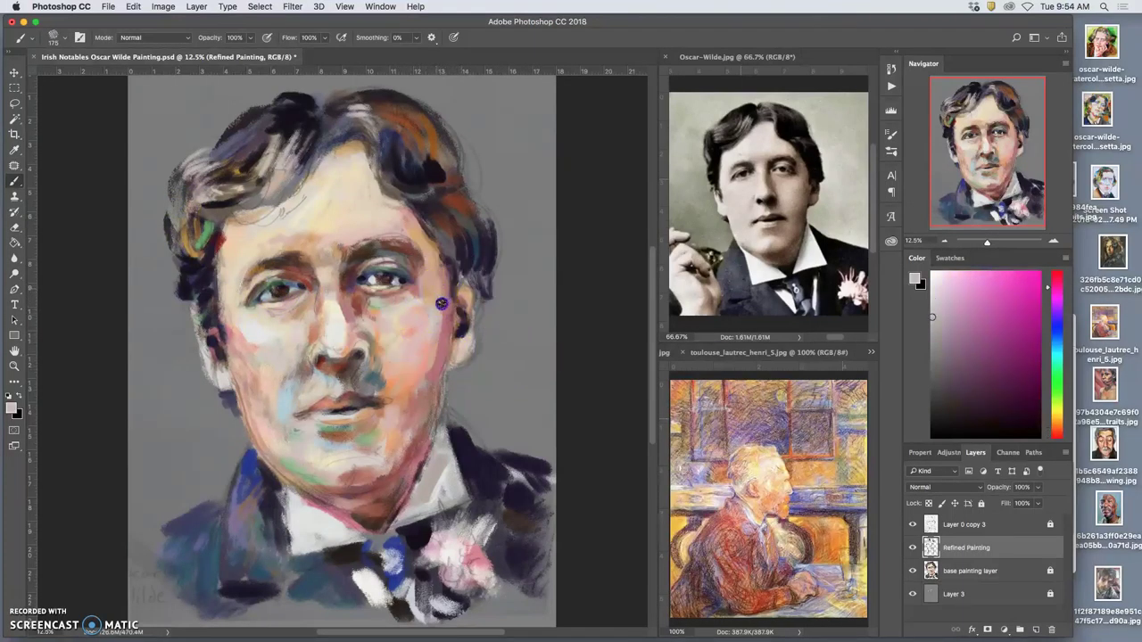
left_click(768, 501, "alt")
left_click_drag(444, 266, 442, 317)
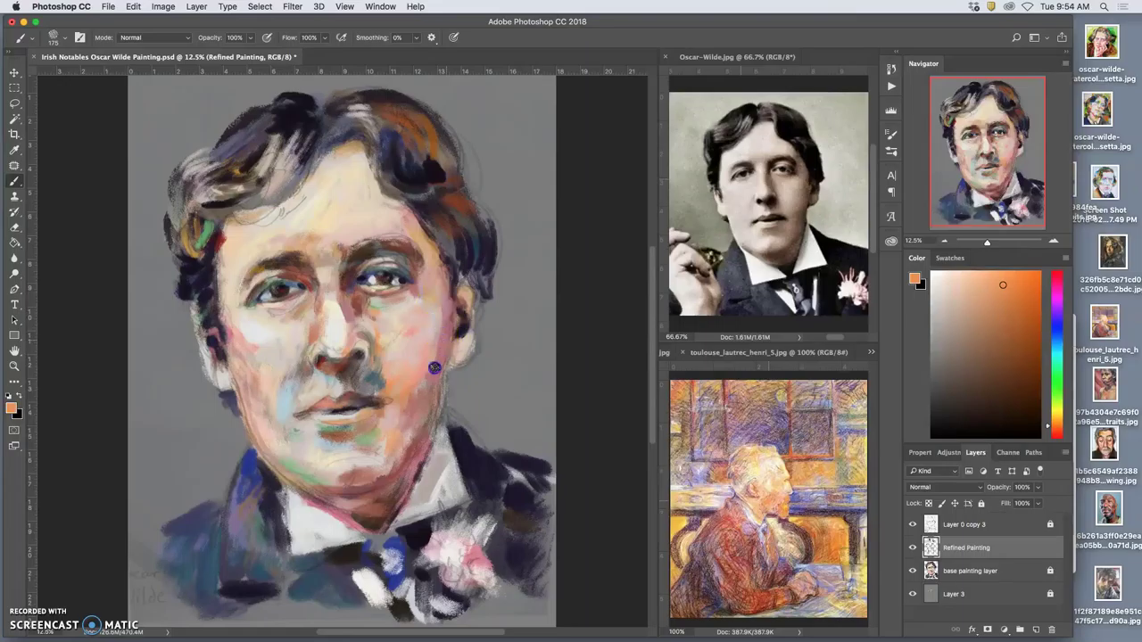
left_click(442, 320)
mouse_move(428, 374)
left_mouse_down()
mouse_move(419, 402)
mouse_move(432, 364)
mouse_move(464, 342)
left_mouse_up()
Step: Sample a pale pink skin tone from the right-hand edge of the face and brush it onto the left-hand cheek
left_click(441, 352, "alt")
left_click(439, 341, "alt")
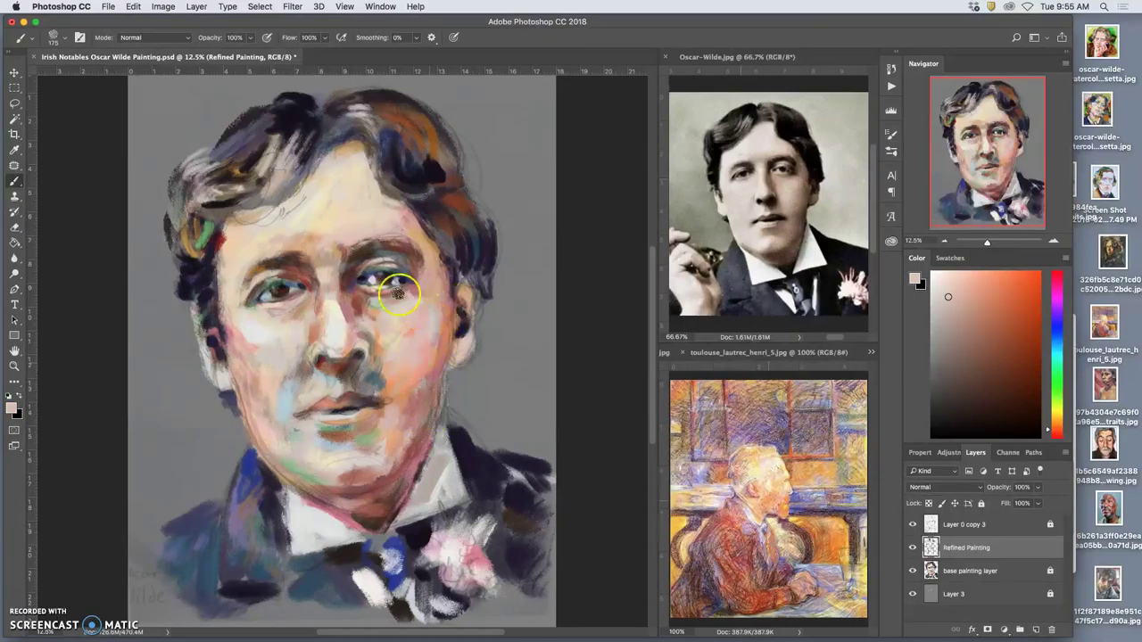
mouse_move(251, 350)
left_mouse_down()
mouse_move(239, 335)
mouse_move(252, 339)
left_mouse_up()
Step: Roll the history back two brush strokes to remove the stray straight line across the hair and face, and save the document
left_click(108, 6, "shift")
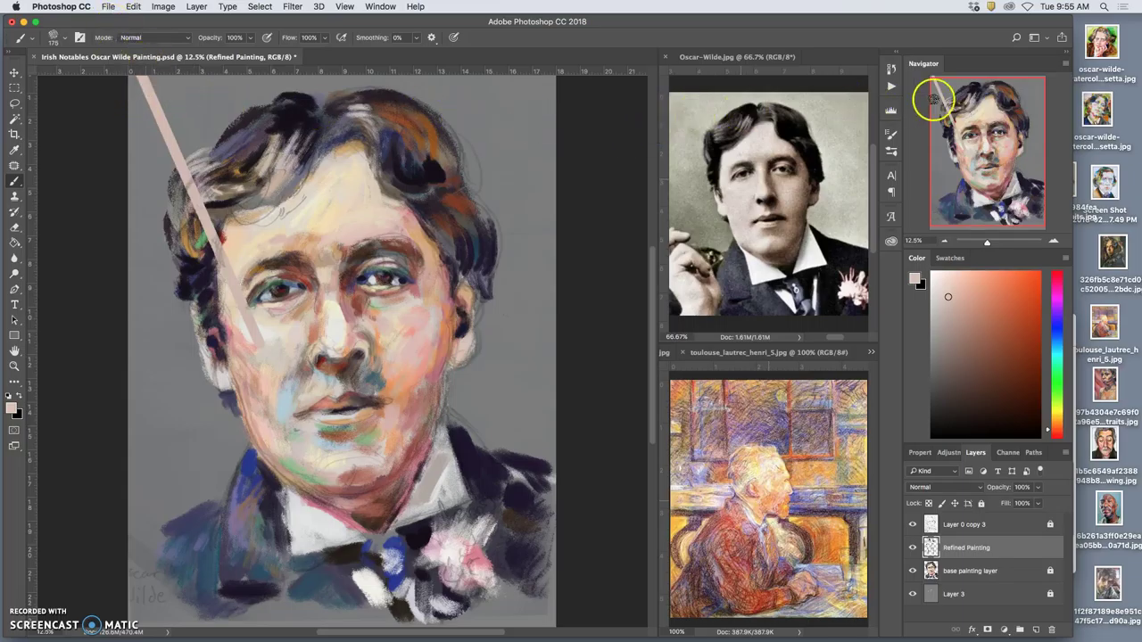
left_click(891, 72)
left_click(890, 71)
left_click(890, 71)
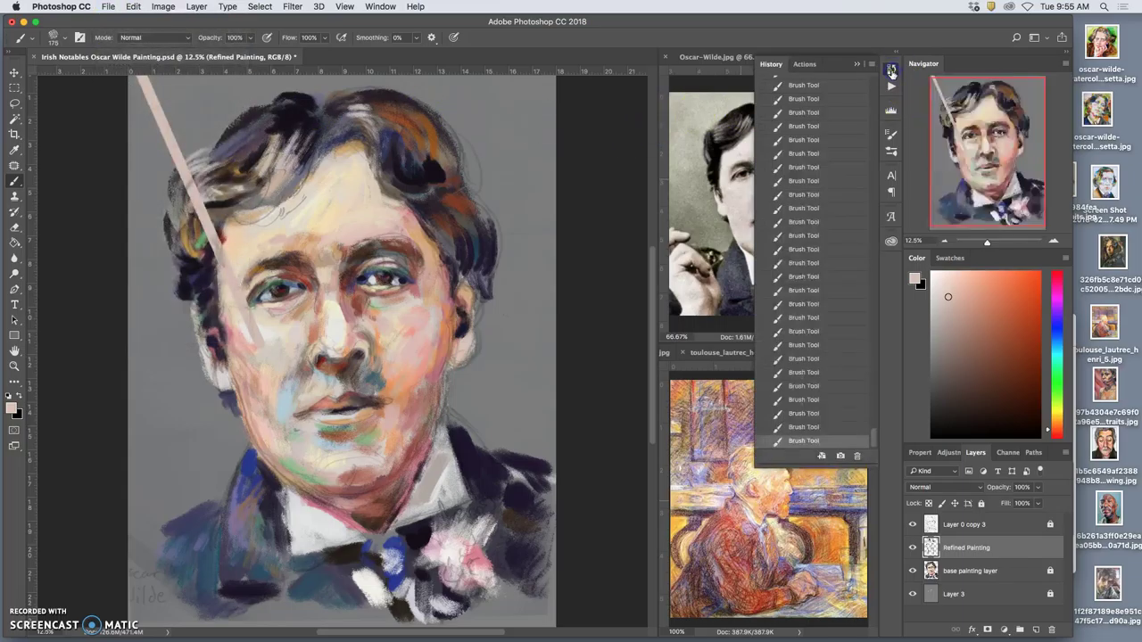
left_click(808, 414)
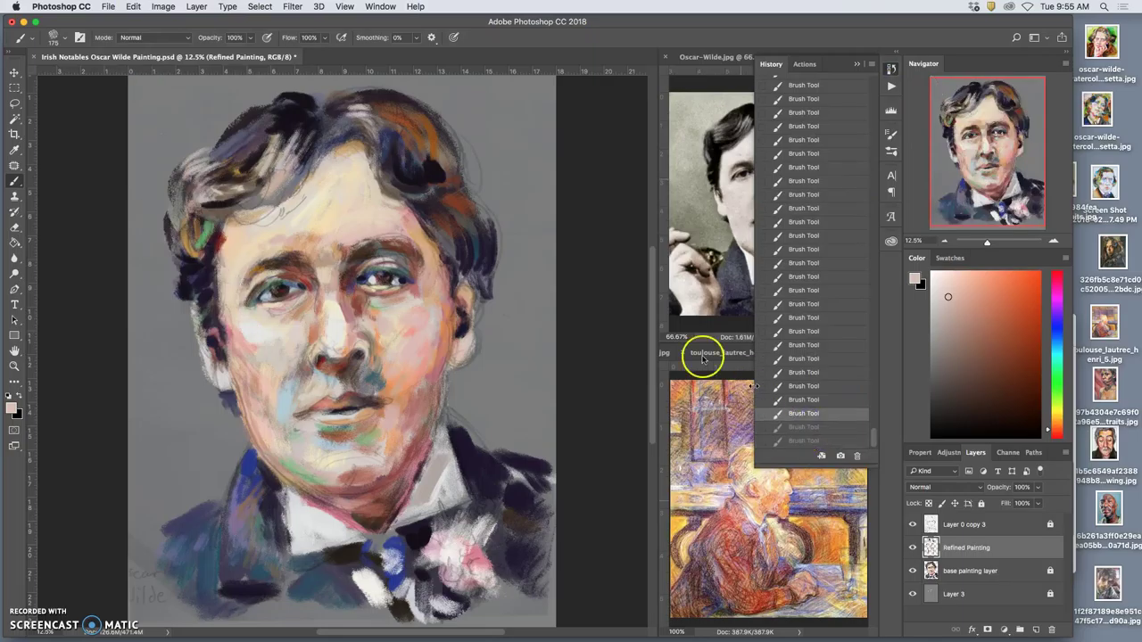
left_click(108, 7)
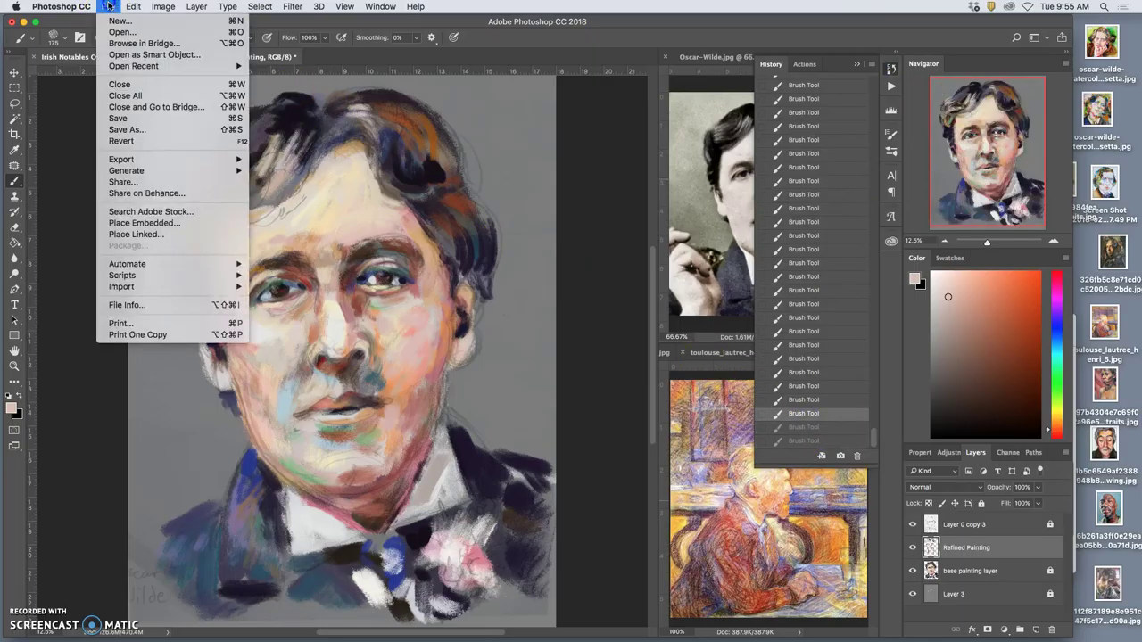
left_click(118, 117)
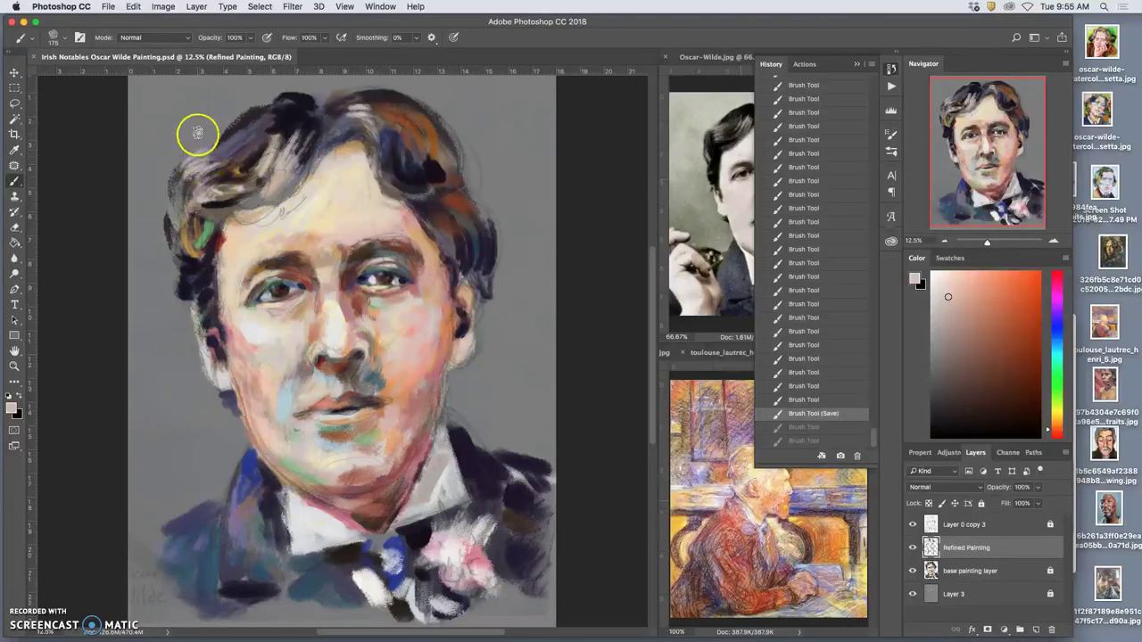
Step: Quit Photoshop
left_click(62, 7)
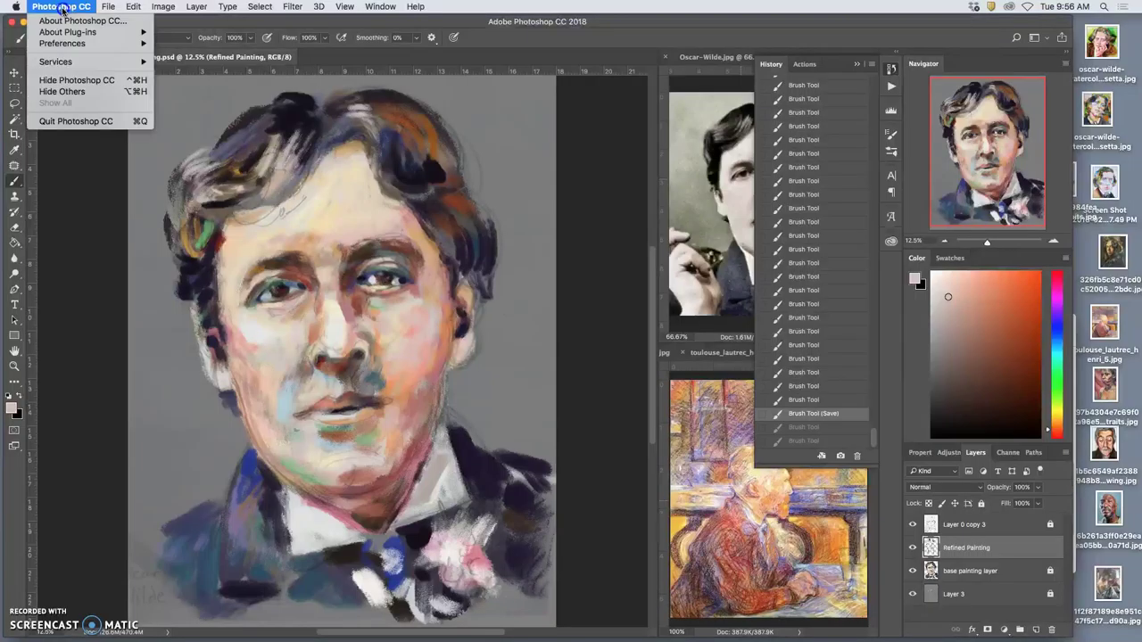
left_click(79, 122)
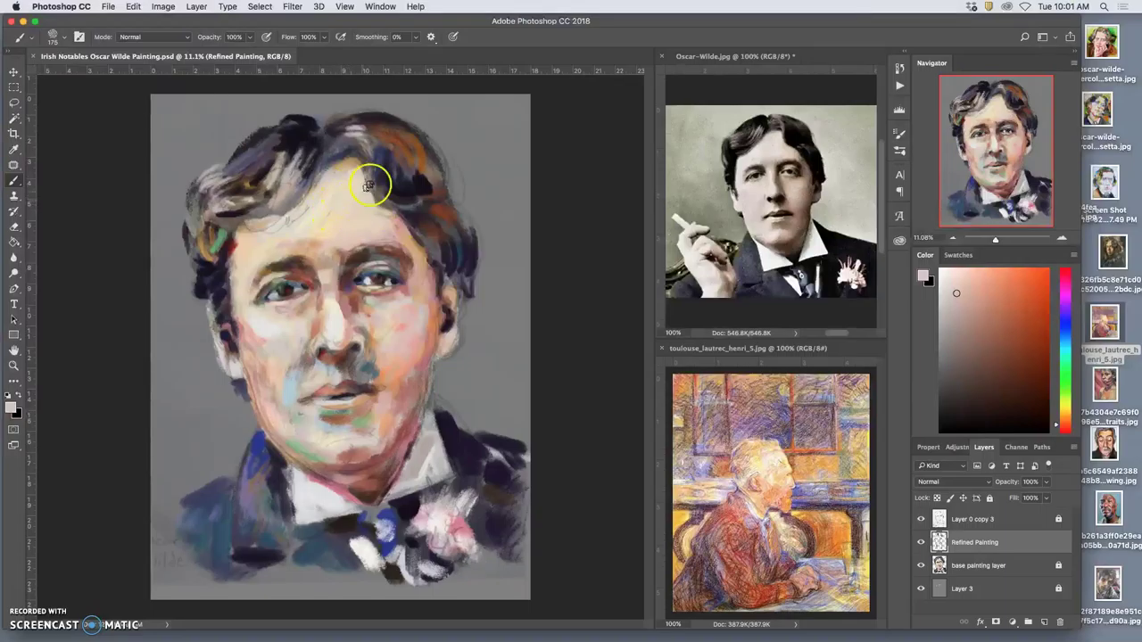
Step: Sample muted purple, dark blue and grey-blue from the reference painting and brush them onto both sides of the jacket
left_click(771, 432, "alt")
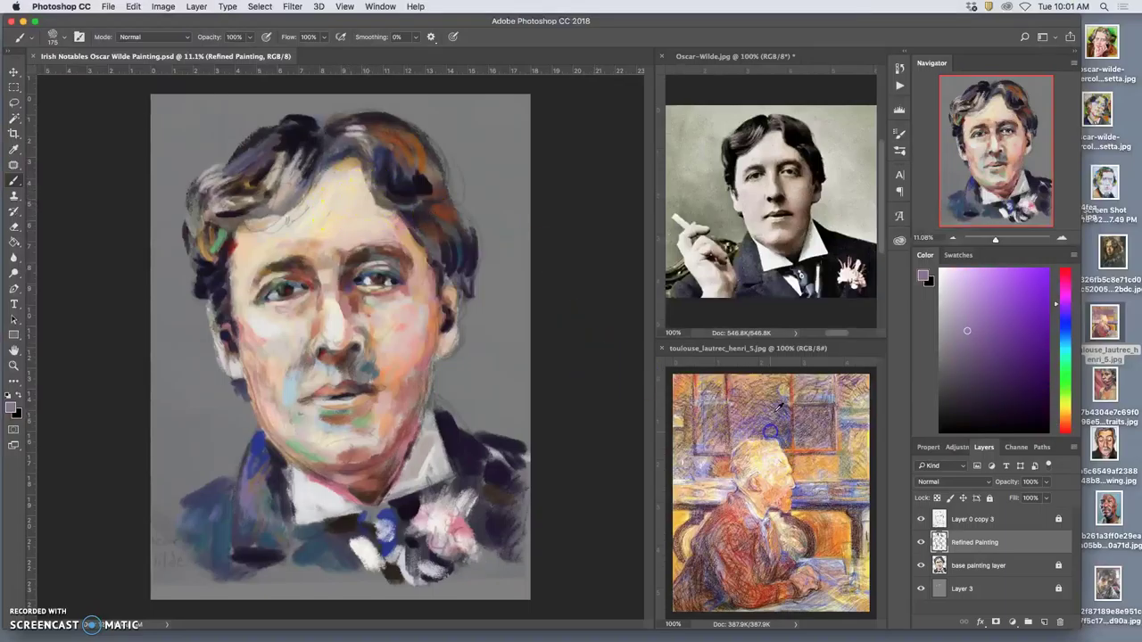
left_click(261, 456)
left_click(257, 453)
left_click(840, 501, "alt")
mouse_move(453, 438)
left_mouse_down()
mouse_move(465, 475)
mouse_move(478, 452)
mouse_move(463, 477)
mouse_move(456, 428)
mouse_move(481, 449)
left_mouse_up()
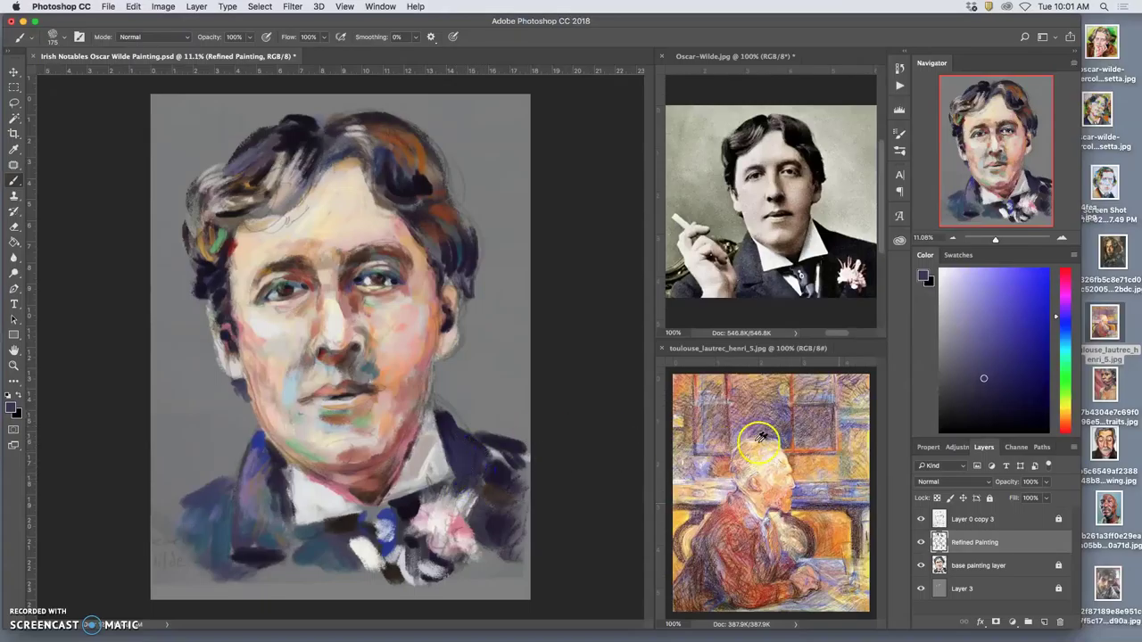
left_click(817, 398, "alt")
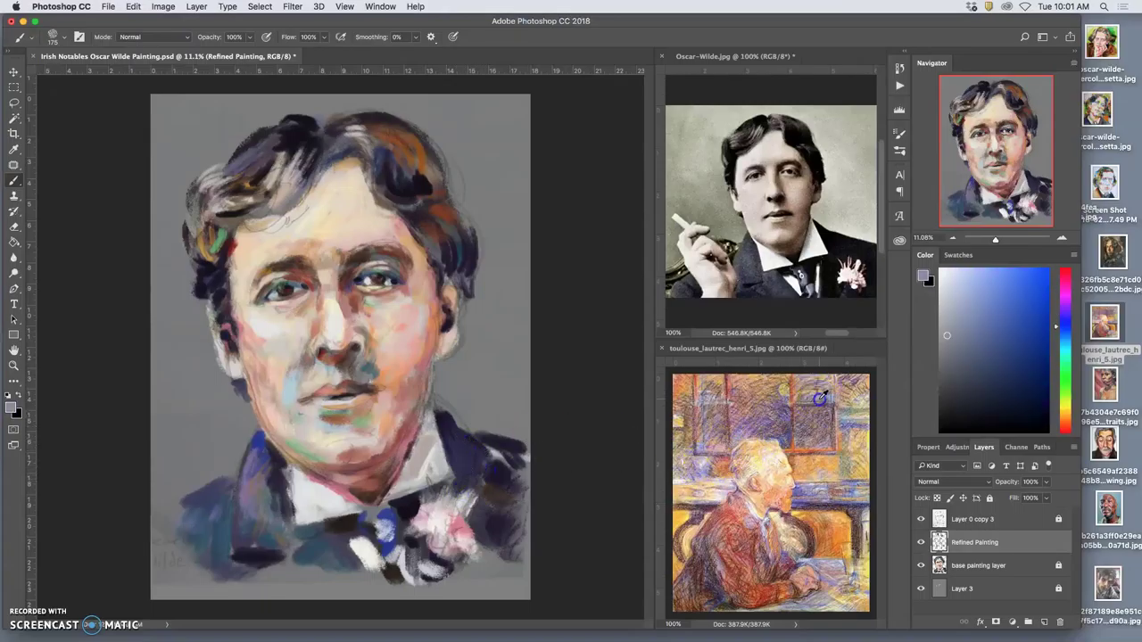
mouse_move(456, 472)
left_mouse_down()
mouse_move(458, 451)
mouse_move(463, 483)
left_mouse_up()
Step: Sample a neutral grey from the reference painting and brush soft shading over both cheeks and beside the right-hand ear
left_click(847, 415, "alt")
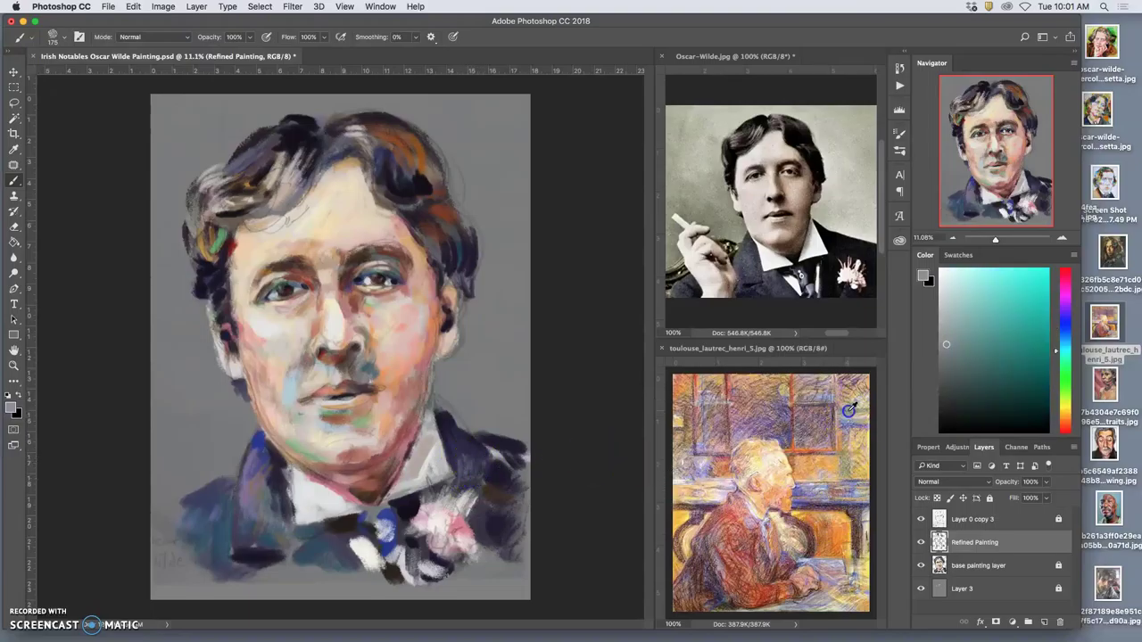
mouse_move(384, 306)
left_mouse_down()
mouse_move(397, 295)
mouse_move(416, 333)
mouse_move(421, 386)
mouse_move(426, 376)
mouse_move(411, 405)
left_mouse_up()
mouse_move(299, 352)
left_mouse_down()
mouse_move(300, 377)
mouse_move(309, 338)
left_mouse_up()
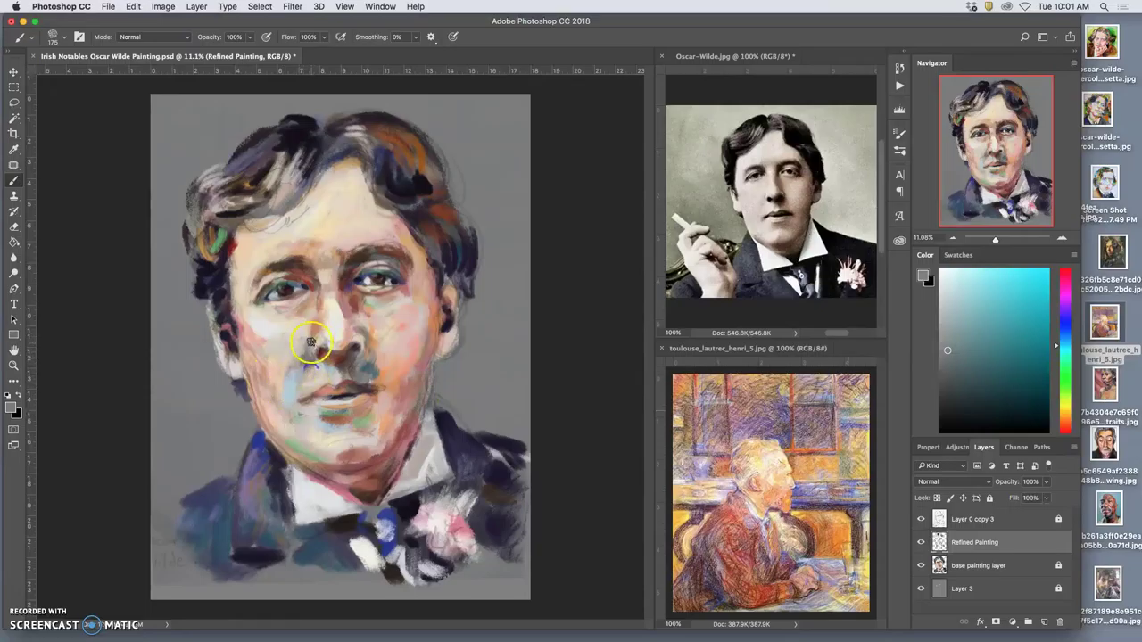
left_click_drag(503, 360, 455, 319)
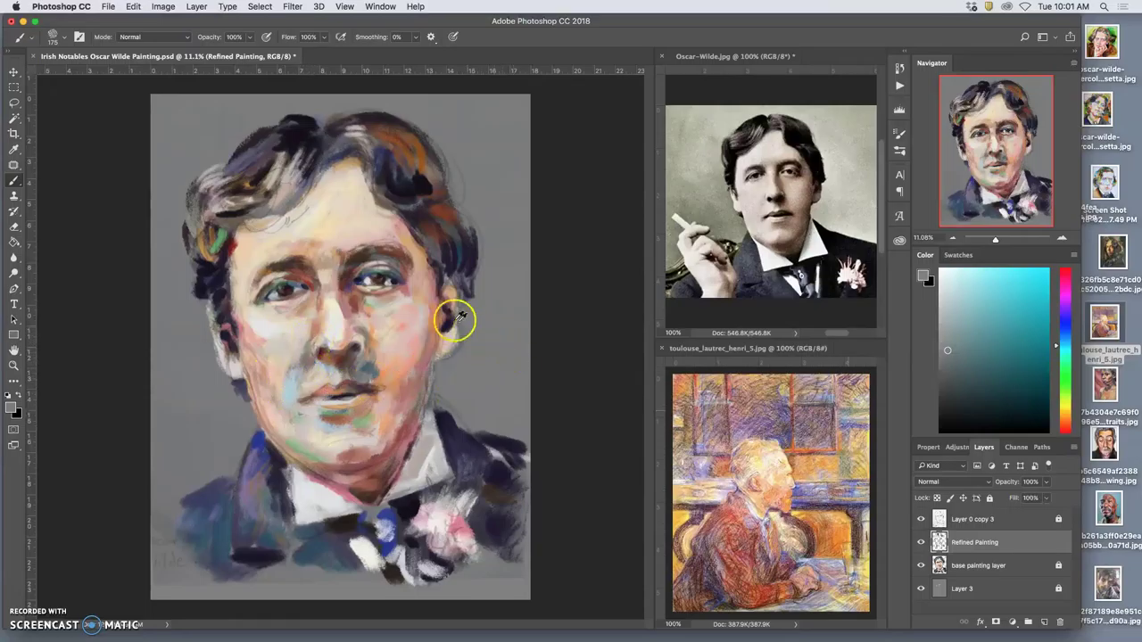
Step: Sample orange and pale pink skin tones from the right-hand cheek and brush them onto the left-hand cheek and beside the nose
left_click(395, 373, "alt")
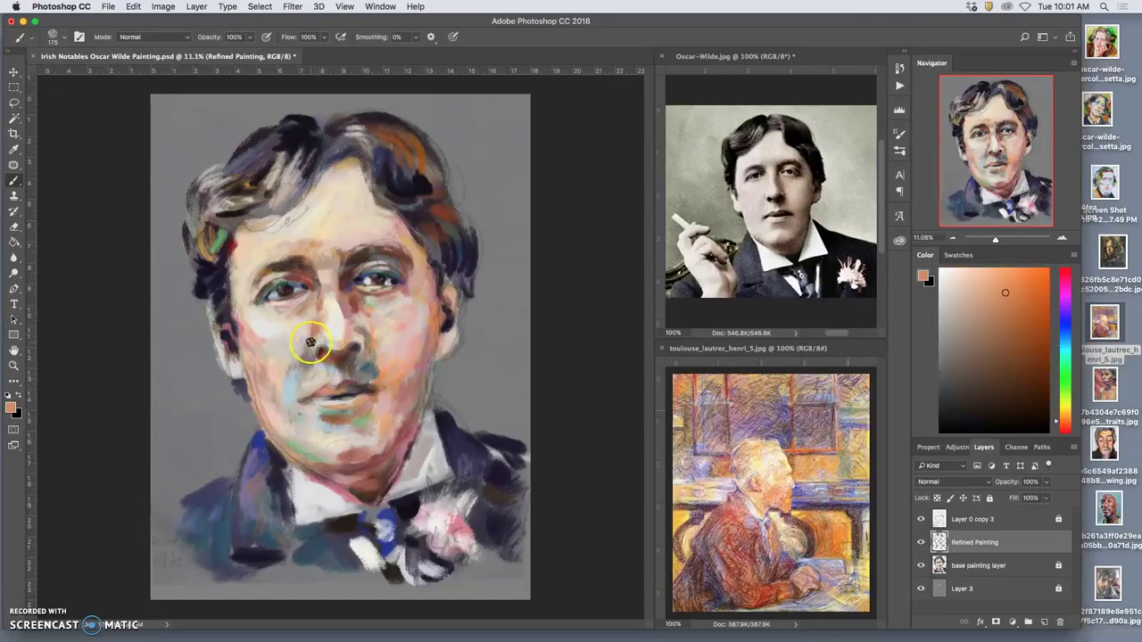
mouse_move(309, 363)
left_mouse_down()
mouse_move(306, 352)
mouse_move(293, 395)
left_mouse_up()
left_click(393, 335, "alt")
left_click_drag(313, 335, 304, 370)
mouse_move(304, 343)
left_mouse_down()
mouse_move(311, 400)
mouse_move(358, 331)
mouse_move(354, 345)
mouse_move(378, 345)
mouse_move(346, 310)
left_mouse_up()
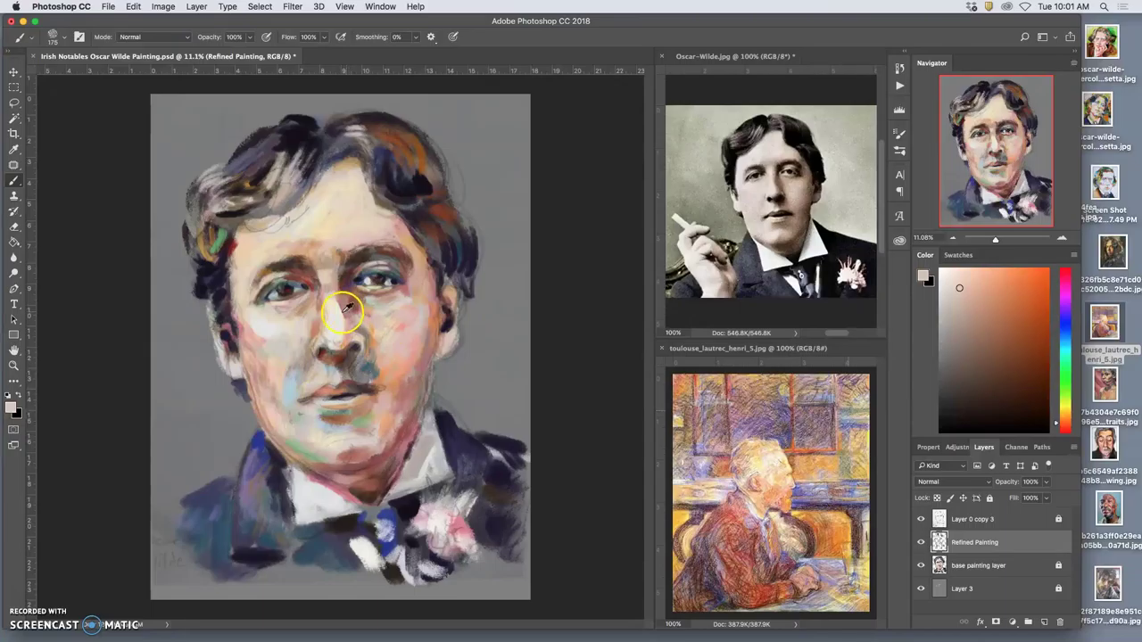
Step: Sample cream, peach and brick-red tones from the nose and cheek and brush them along the nose bridge and under the right-hand eye
left_click(333, 313, "alt")
left_click(328, 283)
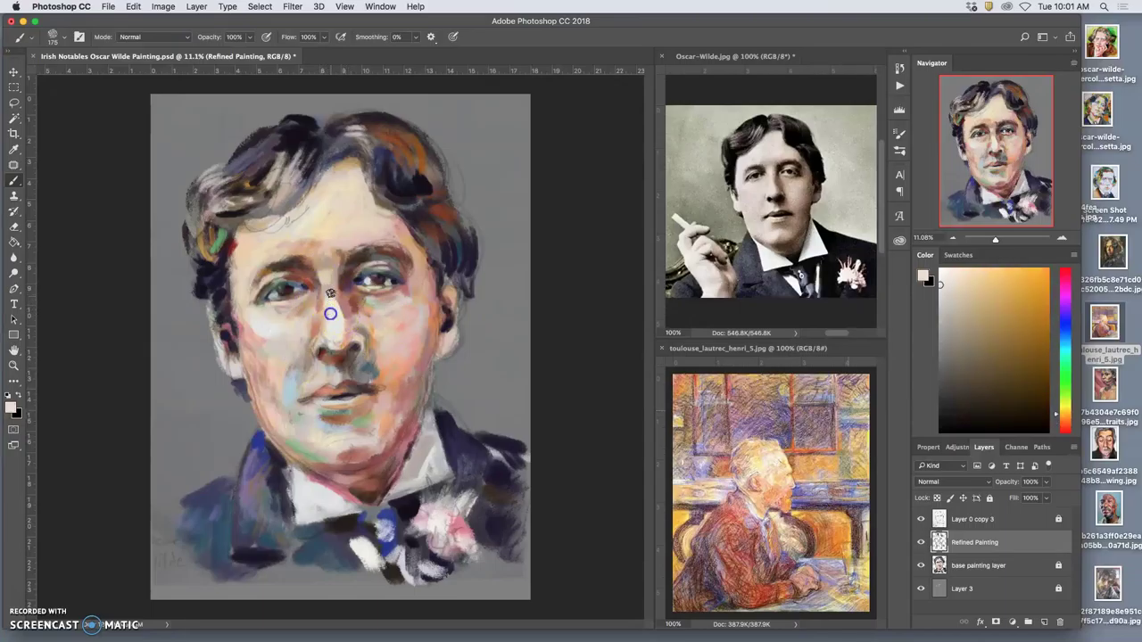
left_click(384, 308, "alt")
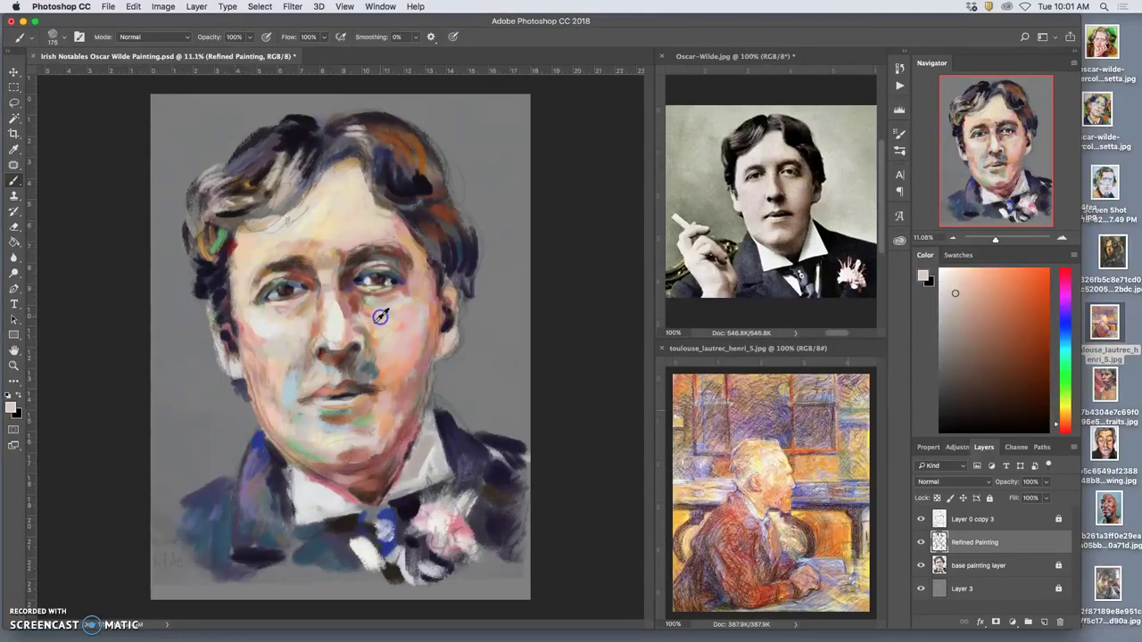
left_click(373, 329, "alt")
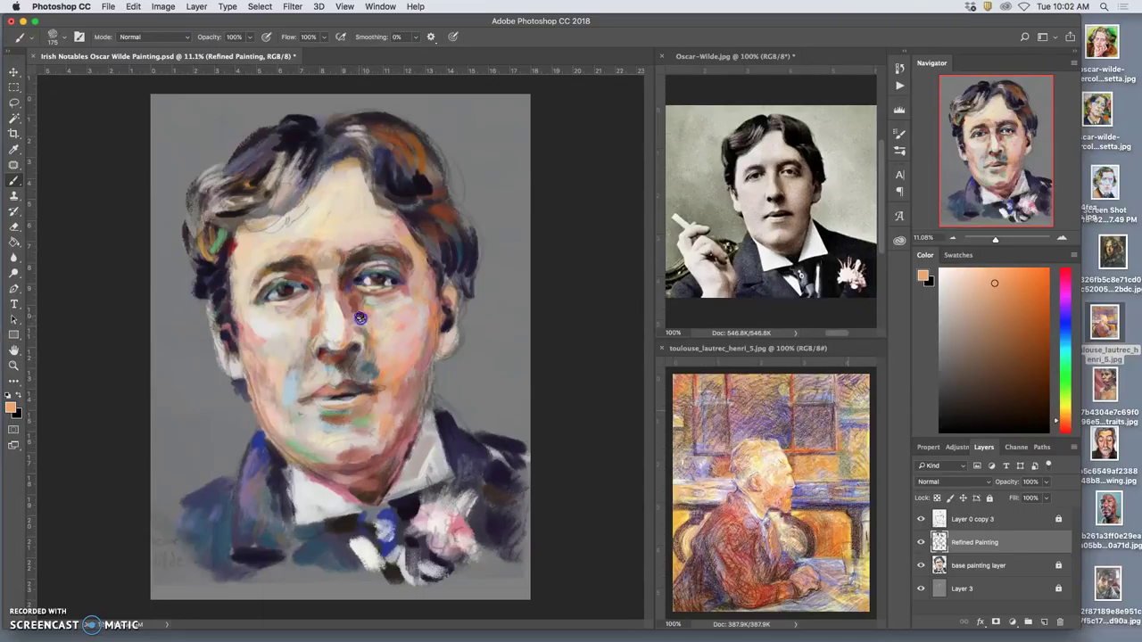
left_click(360, 318, "alt")
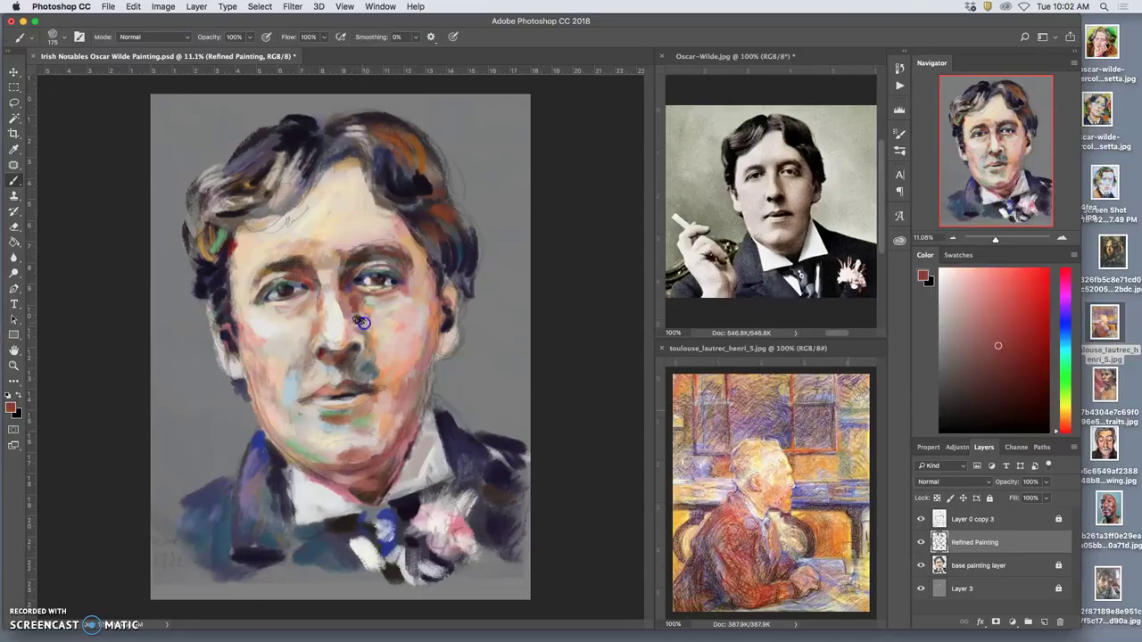
left_click(373, 323, "alt")
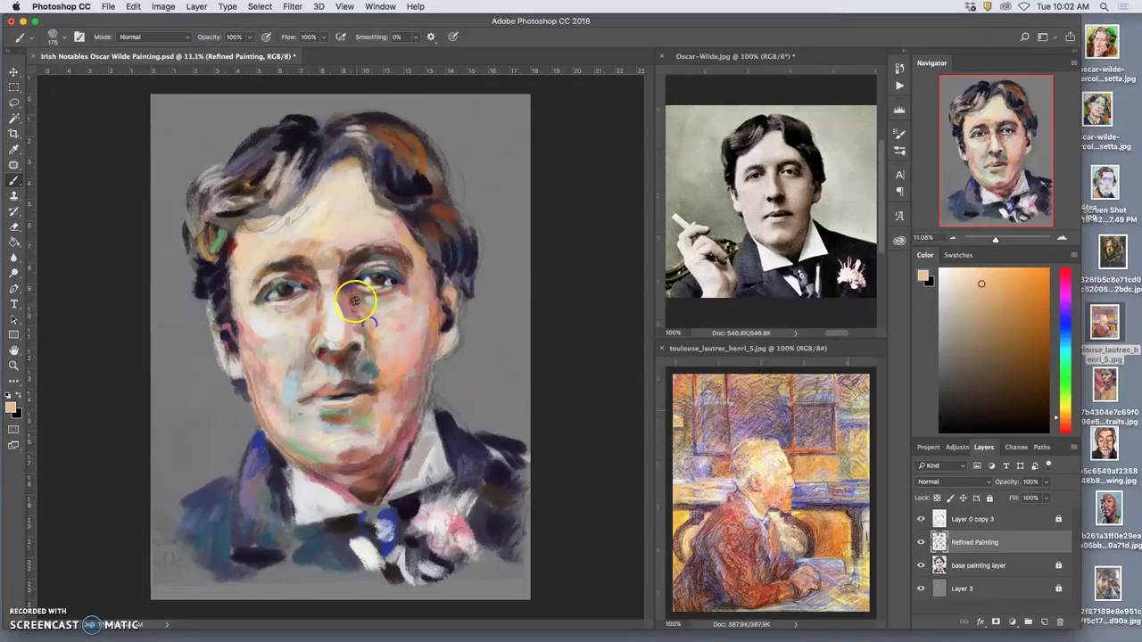
mouse_move(446, 290)
left_mouse_down()
mouse_move(414, 315)
mouse_move(427, 308)
mouse_move(390, 301)
left_mouse_up()
Step: Sample tones from the right-hand cheek and hairline and brush them beneath the right-hand eye
left_click(364, 309, "alt")
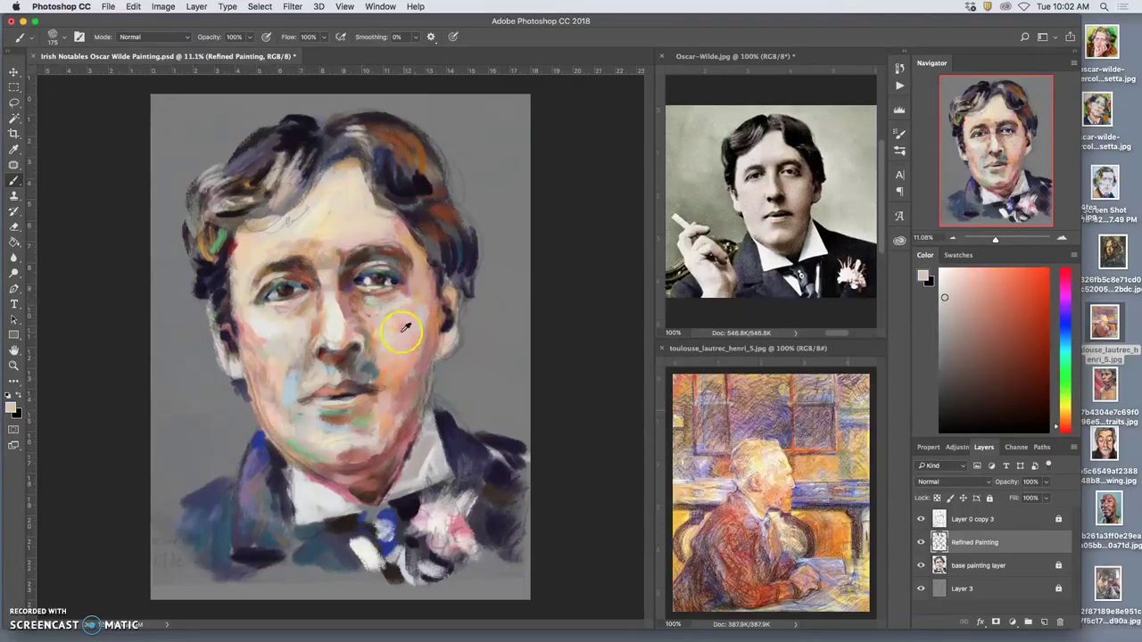
left_click(400, 343, "alt")
left_click(435, 226, "alt")
left_click_drag(403, 279, 373, 308)
Step: Brush sampled rosy pink and orange onto the left-hand cheek and the inner corner of the left-hand eye, and save the document
left_click(405, 290, "alt")
mouse_move(299, 318)
left_mouse_down()
mouse_move(265, 314)
mouse_move(312, 293)
left_mouse_up()
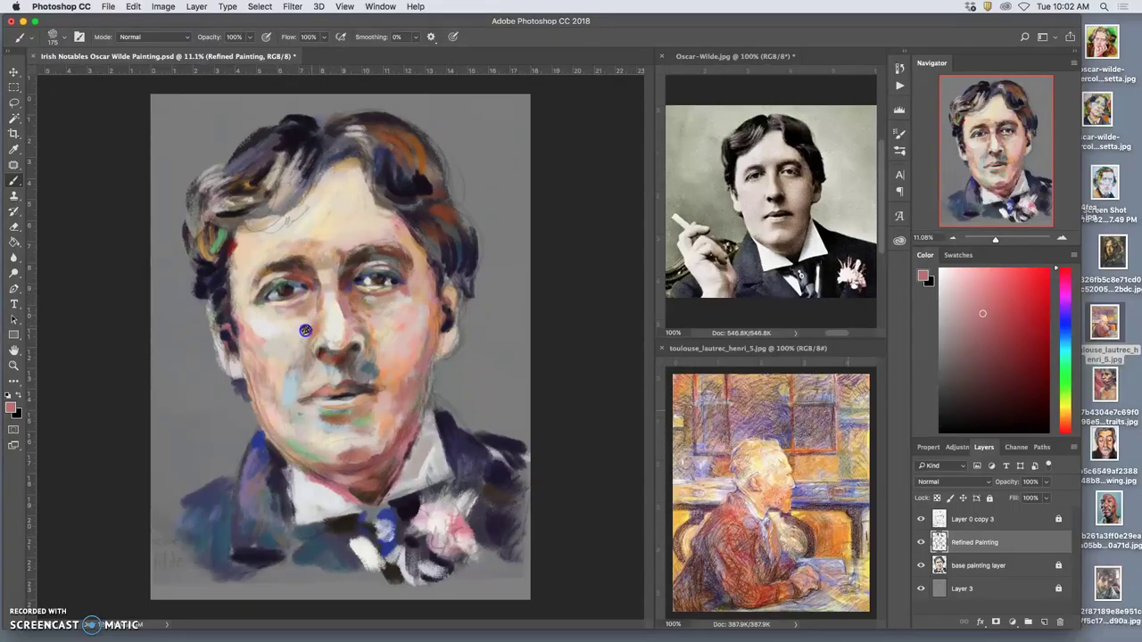
mouse_move(282, 334)
left_mouse_down()
mouse_move(304, 303)
mouse_move(389, 369)
mouse_move(277, 331)
left_mouse_up()
left_click(382, 375, "alt")
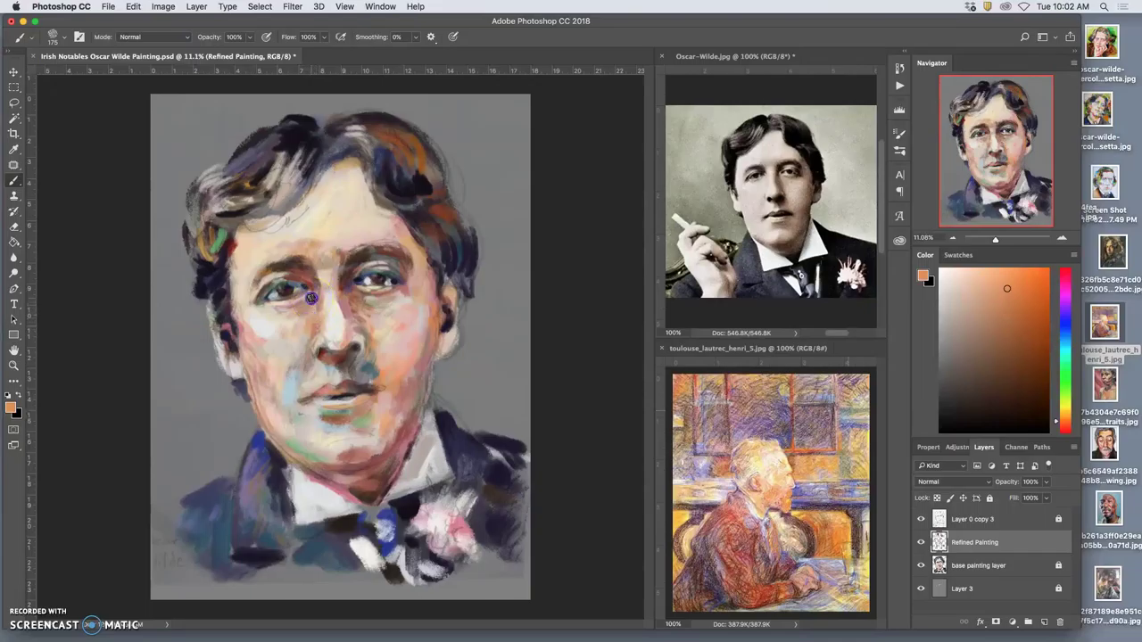
left_click_drag(303, 310, 305, 308)
key("super+s")
Step: Brush light peach from the reference figure's hair over the forehead and crown, and near-black from the portrait's hair along the right-hand hairline
left_click(760, 449, "alt")
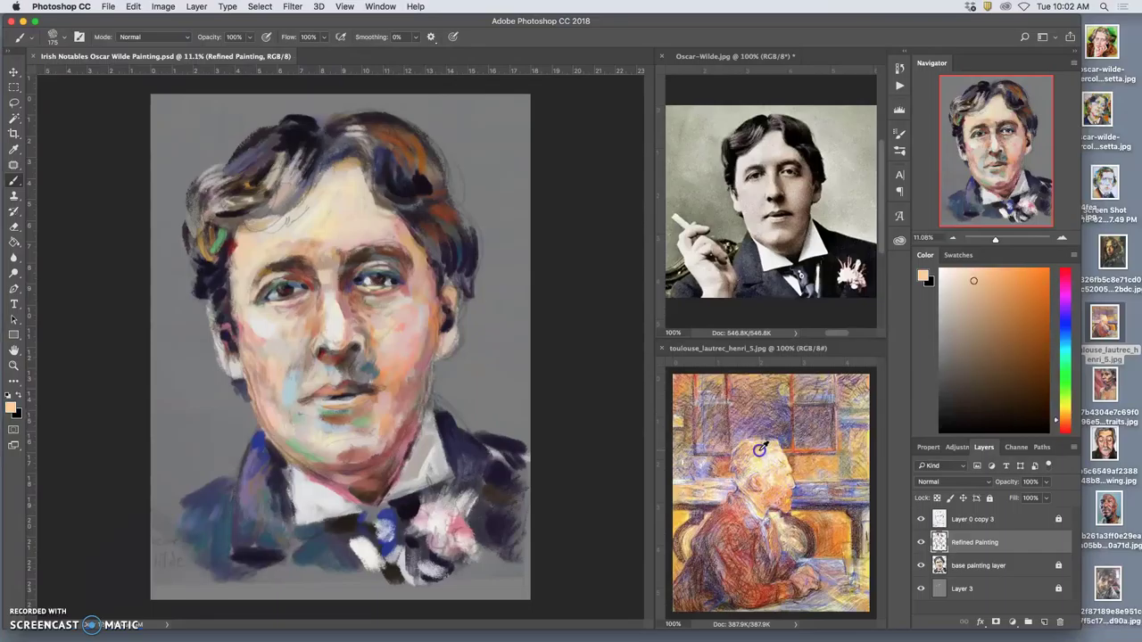
left_click(331, 183)
left_click_drag(339, 186, 342, 192)
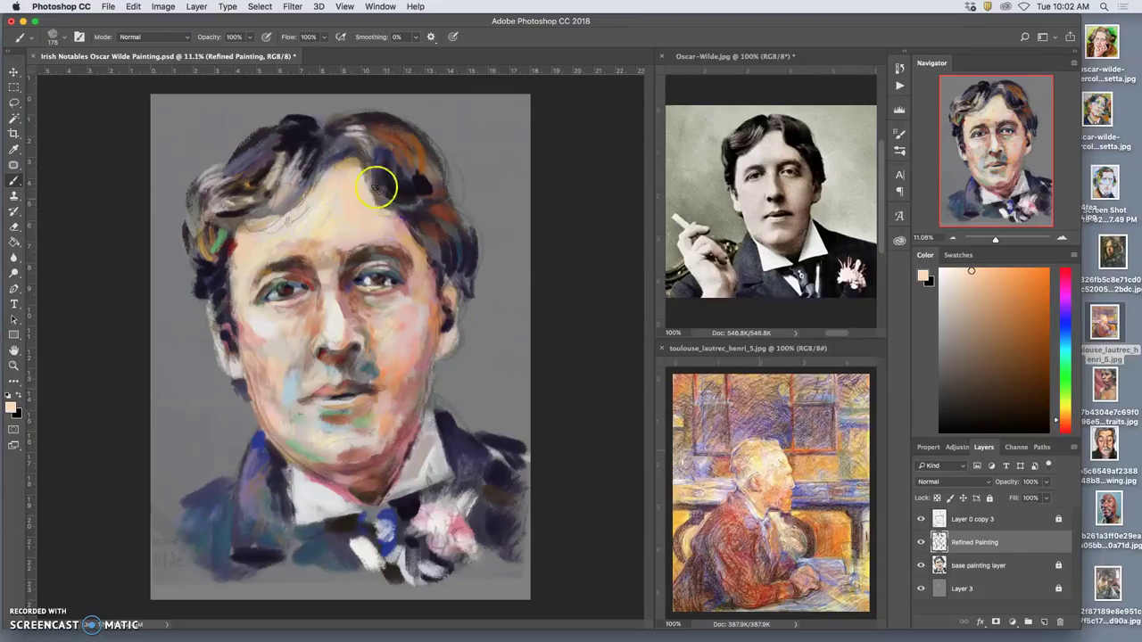
left_click_drag(344, 143, 370, 149)
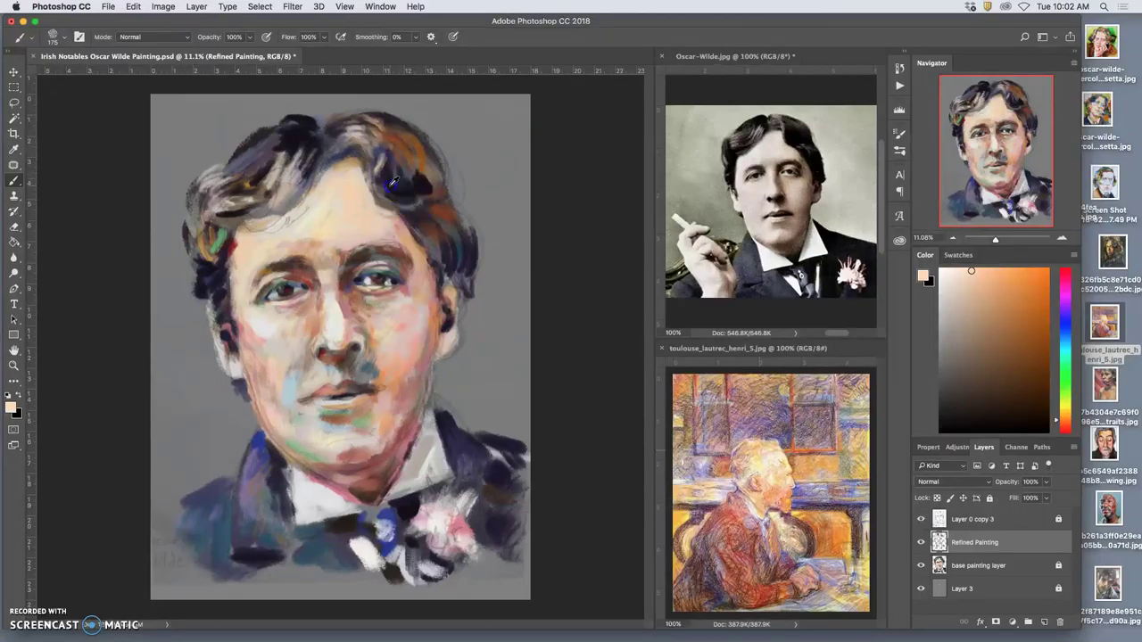
left_click(383, 163, "alt")
mouse_move(382, 162)
left_mouse_down()
mouse_move(387, 185)
mouse_move(370, 194)
left_mouse_up()
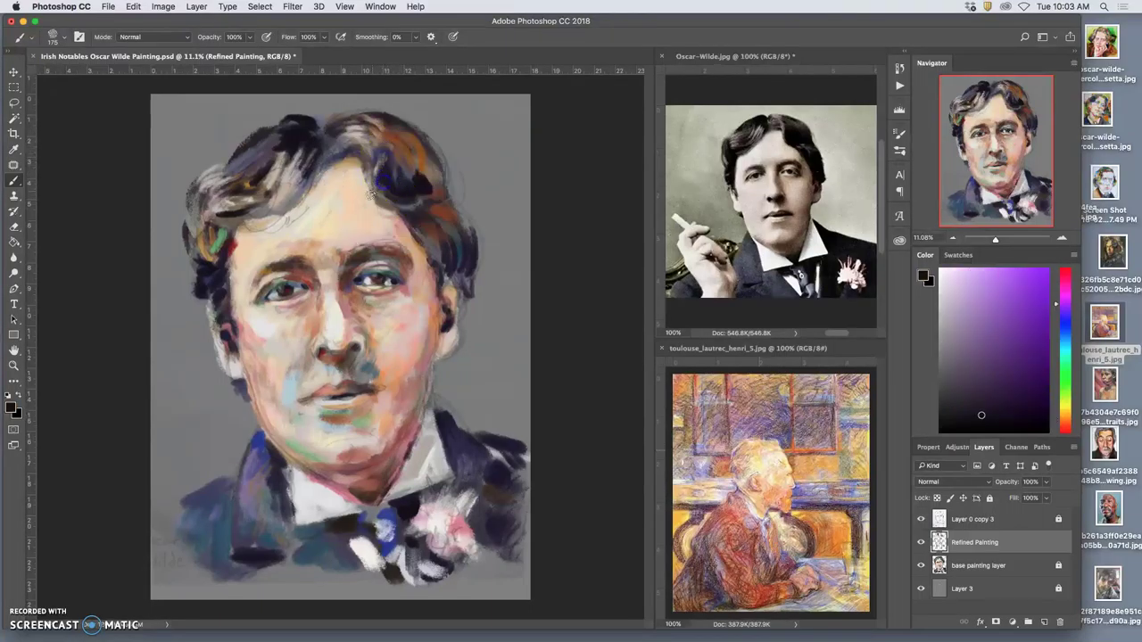
Step: Sample colors including ochre from the reference painting and brush them around the left-hand eye and down the right-hand edge of the face
left_click(808, 470, "alt")
mouse_move(273, 282)
left_mouse_down()
mouse_move(251, 232)
mouse_move(262, 254)
mouse_move(252, 308)
left_mouse_up()
left_click(850, 451, "alt")
mouse_move(467, 365)
left_mouse_down()
mouse_move(420, 306)
mouse_move(421, 318)
left_mouse_up()
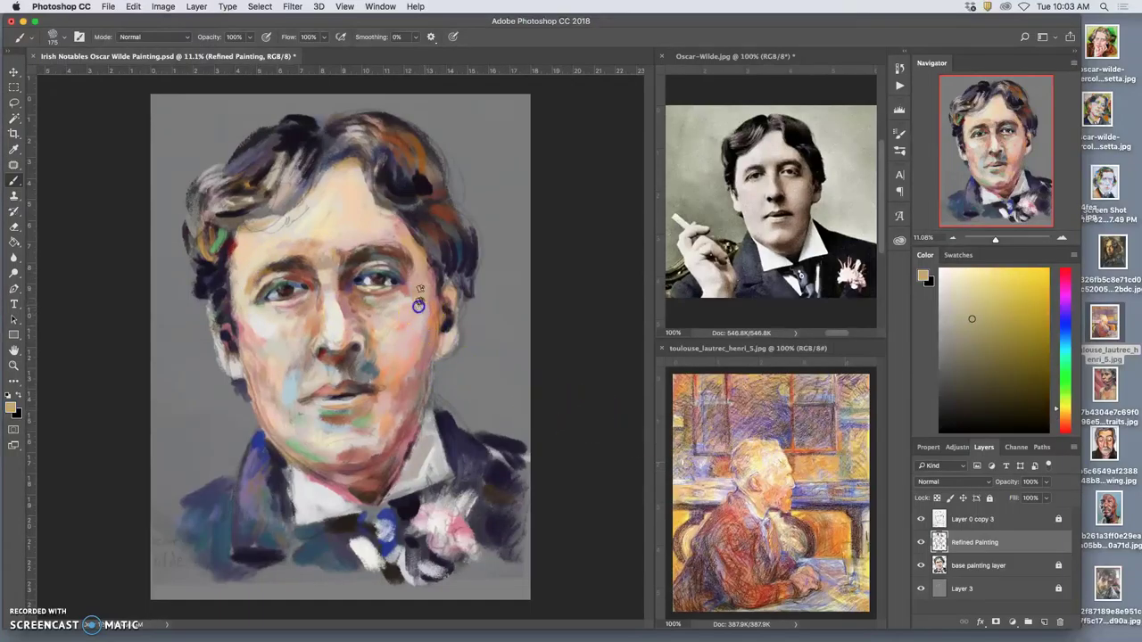
mouse_move(412, 261)
left_mouse_down()
mouse_move(433, 307)
mouse_move(421, 348)
left_mouse_up()
Step: Brush dark maroon from the reference painting and near-black sampled from the hair over the crown and left-hand hair, with touches on the face
left_click(822, 535, "alt")
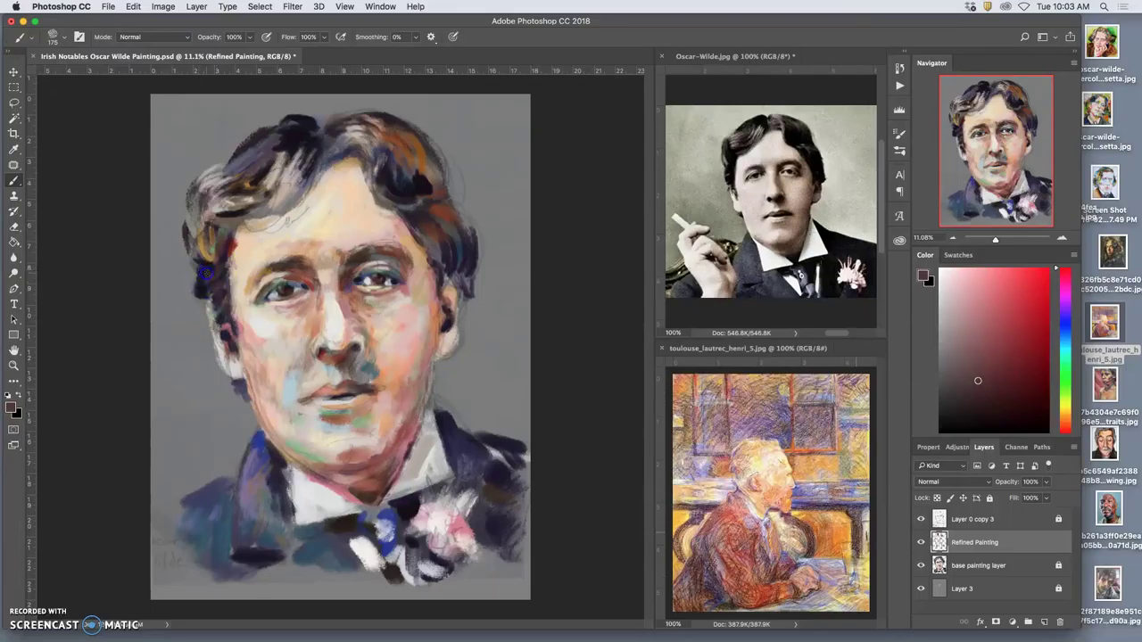
left_click_drag(312, 154, 281, 134)
left_click_drag(271, 186, 227, 213)
left_click(237, 211, "alt")
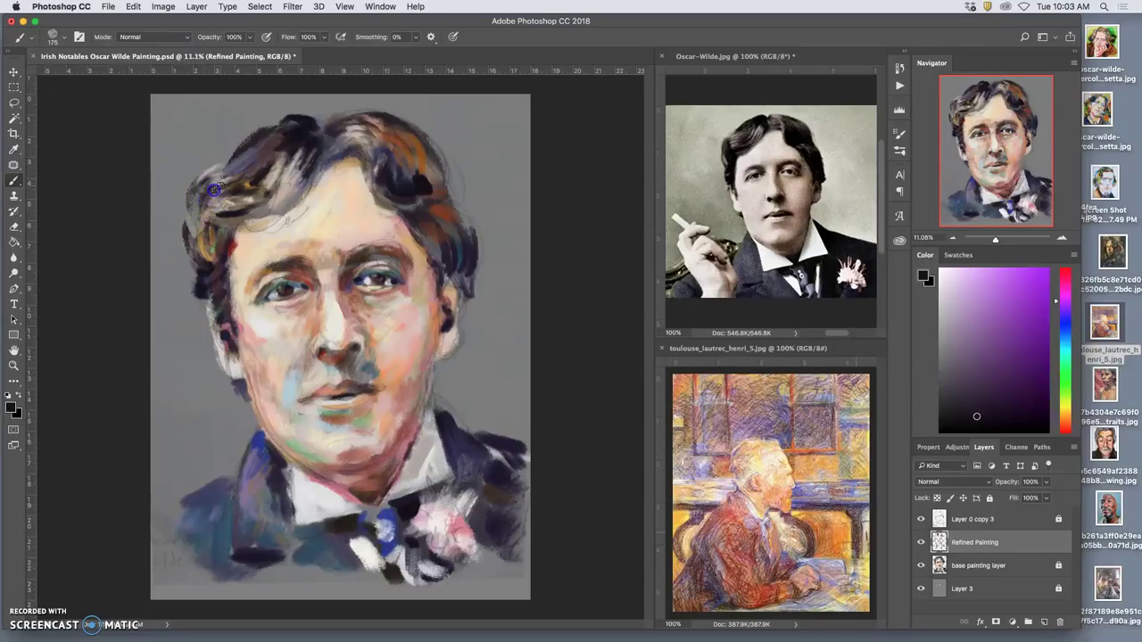
left_click(263, 333)
left_click(283, 287)
mouse_move(306, 270)
left_mouse_down()
mouse_move(345, 264)
mouse_move(360, 282)
mouse_move(413, 250)
mouse_move(417, 290)
mouse_move(399, 346)
mouse_move(337, 438)
mouse_move(310, 427)
mouse_move(294, 438)
mouse_move(294, 429)
mouse_move(307, 447)
mouse_move(296, 445)
mouse_move(294, 462)
mouse_move(325, 470)
left_mouse_up()
Step: Sample a pale blue from the chin and brush it along the left-hand neckline and the right-hand shirt collar
left_click(332, 452, "alt")
left_click(325, 427, "alt")
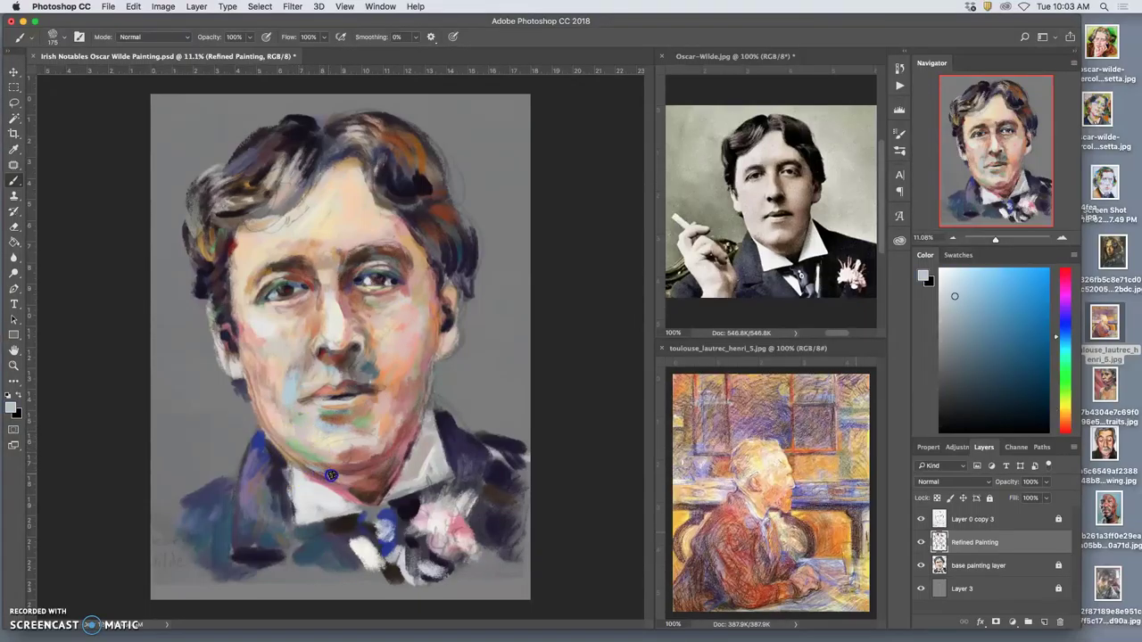
left_click_drag(319, 470, 337, 480)
left_click(428, 422)
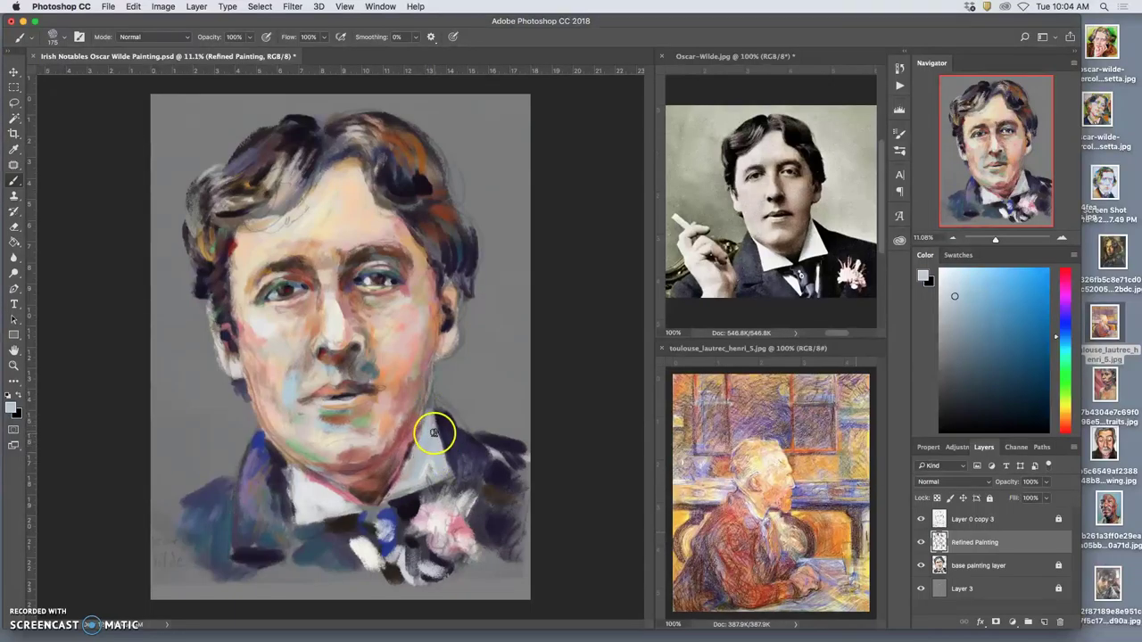
Step: Shade the right-hand shirt collar with a sampled grey and brighten it with off-white sampled from the left-hand collar
left_click(420, 393, "alt")
mouse_move(429, 419)
left_mouse_down()
mouse_move(410, 457)
mouse_move(430, 408)
mouse_move(395, 490)
left_mouse_up()
mouse_move(415, 452)
left_mouse_down()
mouse_move(399, 483)
mouse_move(430, 400)
left_mouse_up()
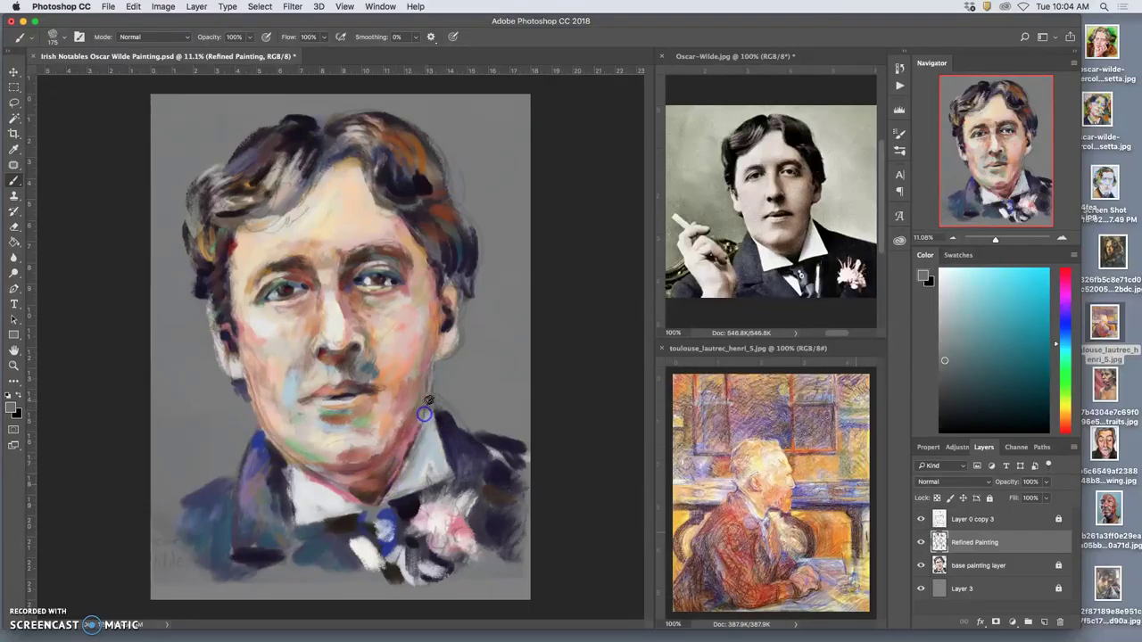
left_click(310, 489, "alt")
mouse_move(436, 450)
left_mouse_down()
mouse_move(431, 471)
mouse_move(427, 452)
left_mouse_up()
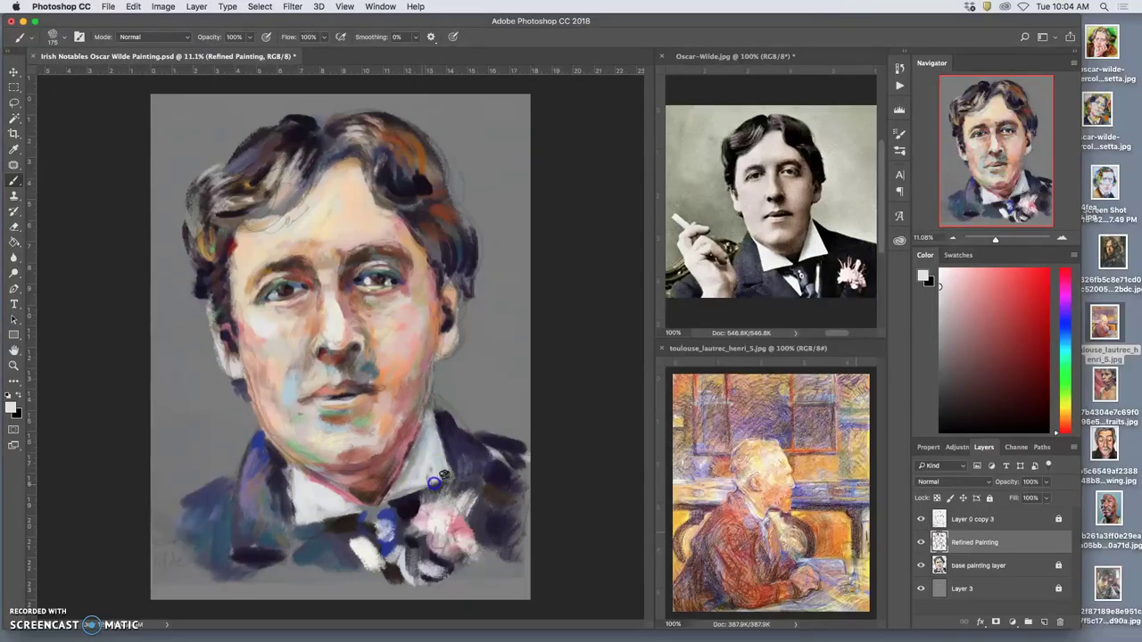
Step: Paint petal strokes on the lapel flower with pink sampled from the flower and pale pink sampled from the reference photo
left_click(425, 520, "alt")
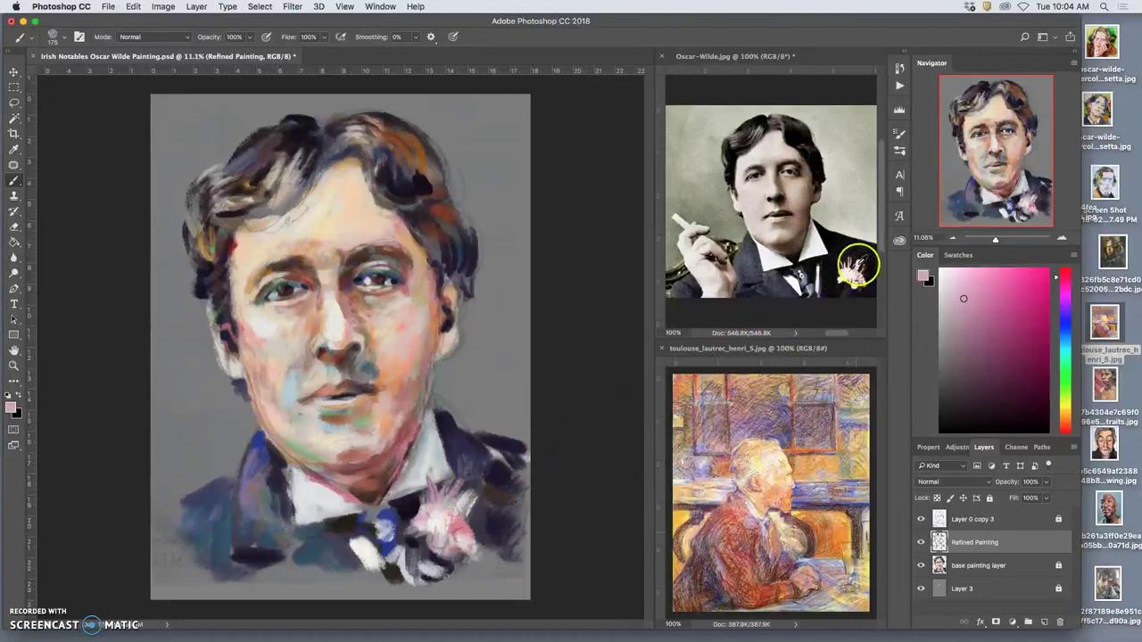
left_click(858, 270, "alt")
left_click_drag(467, 489, 453, 491)
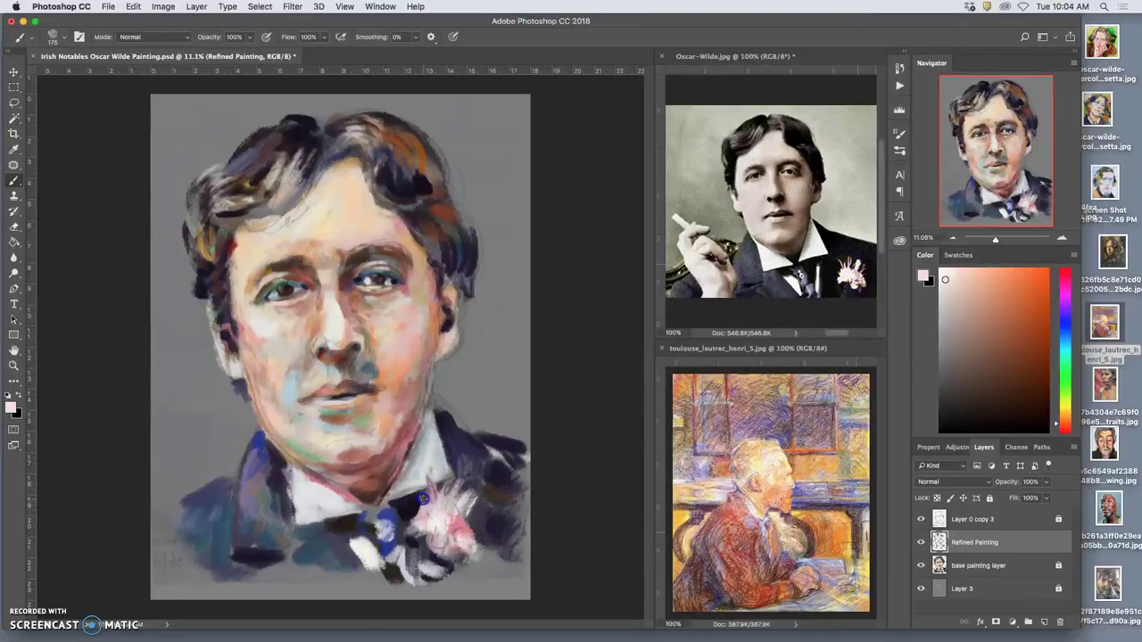
left_click_drag(431, 509, 425, 521)
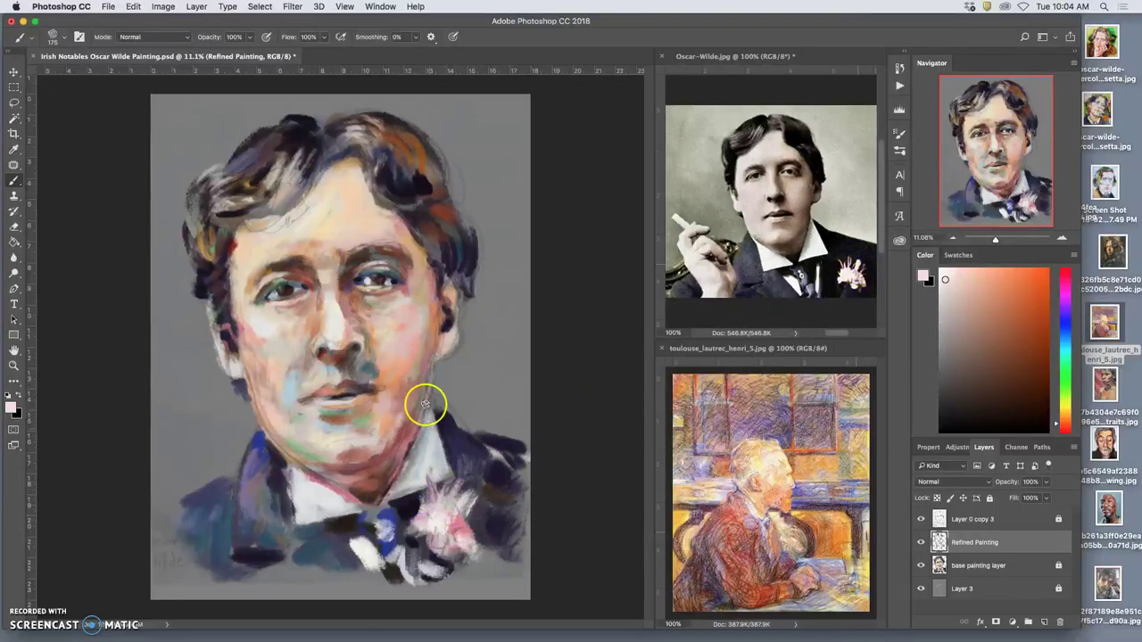
Step: Sample a muted red from the right-hand ear and brush it onto the earlobe and the left-hand edge of the face
left_click(448, 297, "alt")
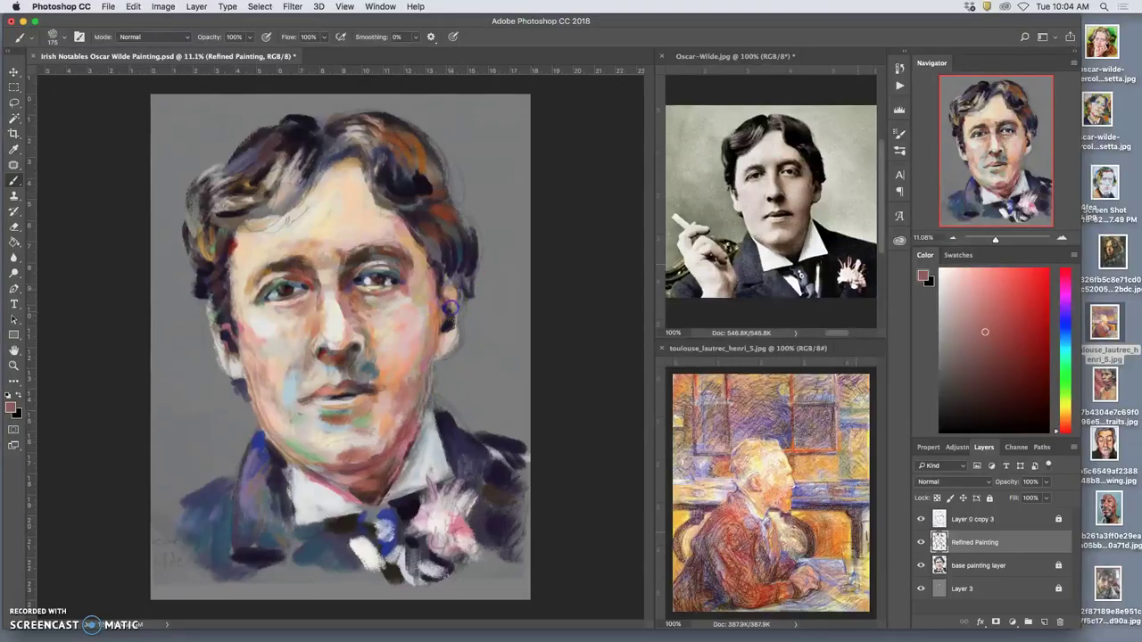
left_click_drag(450, 343, 443, 350)
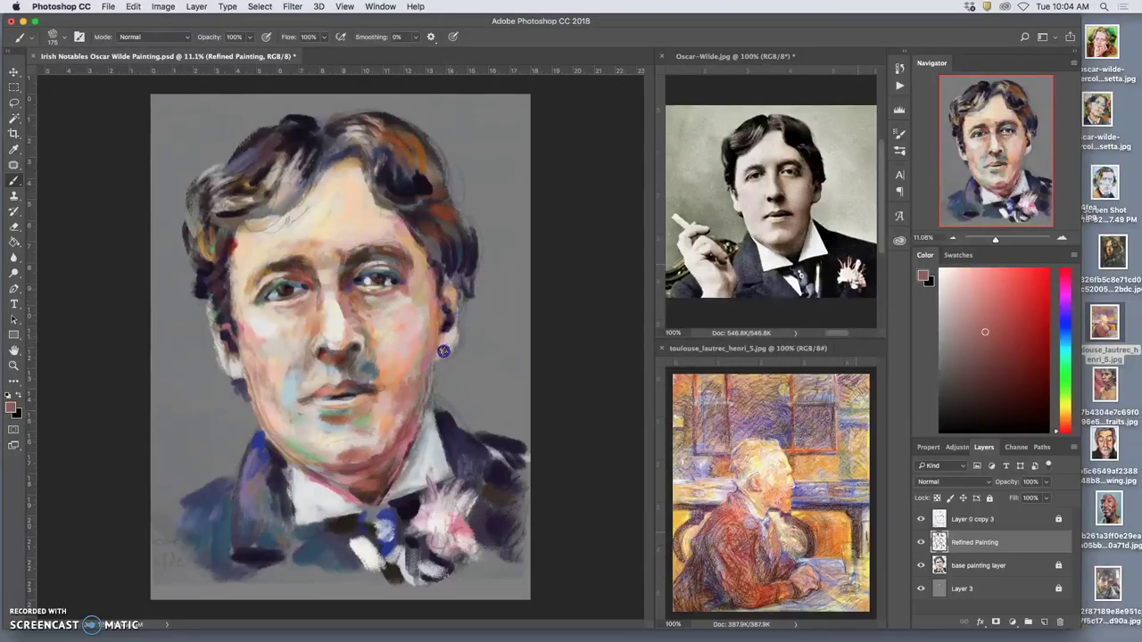
left_click(208, 313)
left_click(456, 350)
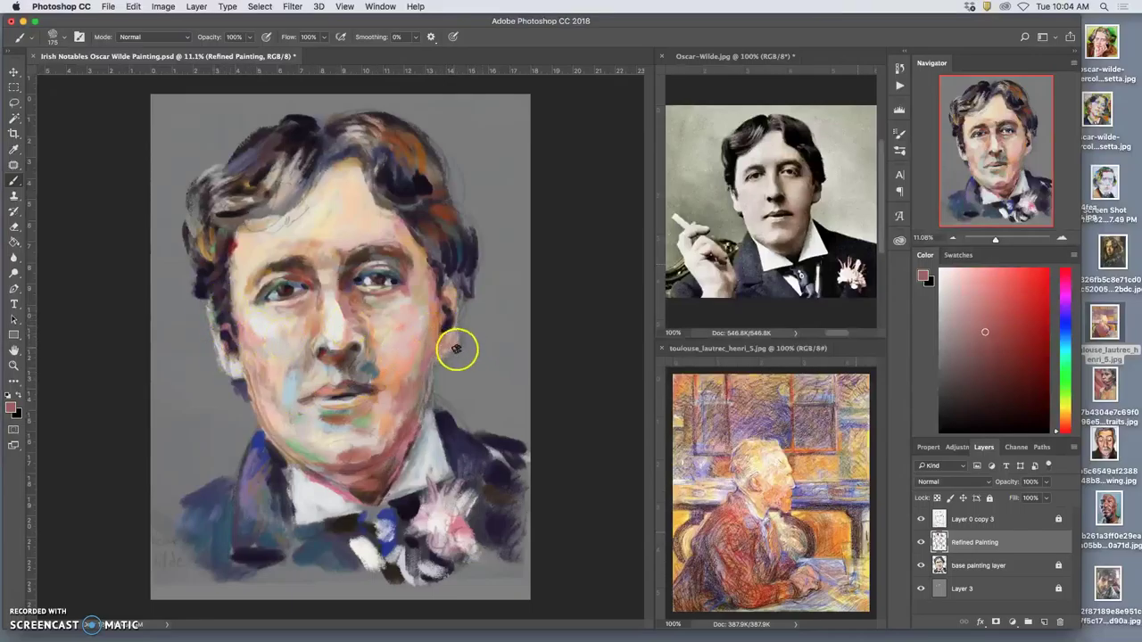
Step: Sample a reddish brown from the right-hand side of the hair and brush it inside the right-hand ear
left_click(449, 217, "alt")
left_click(454, 306)
left_click(448, 299)
left_click(452, 327)
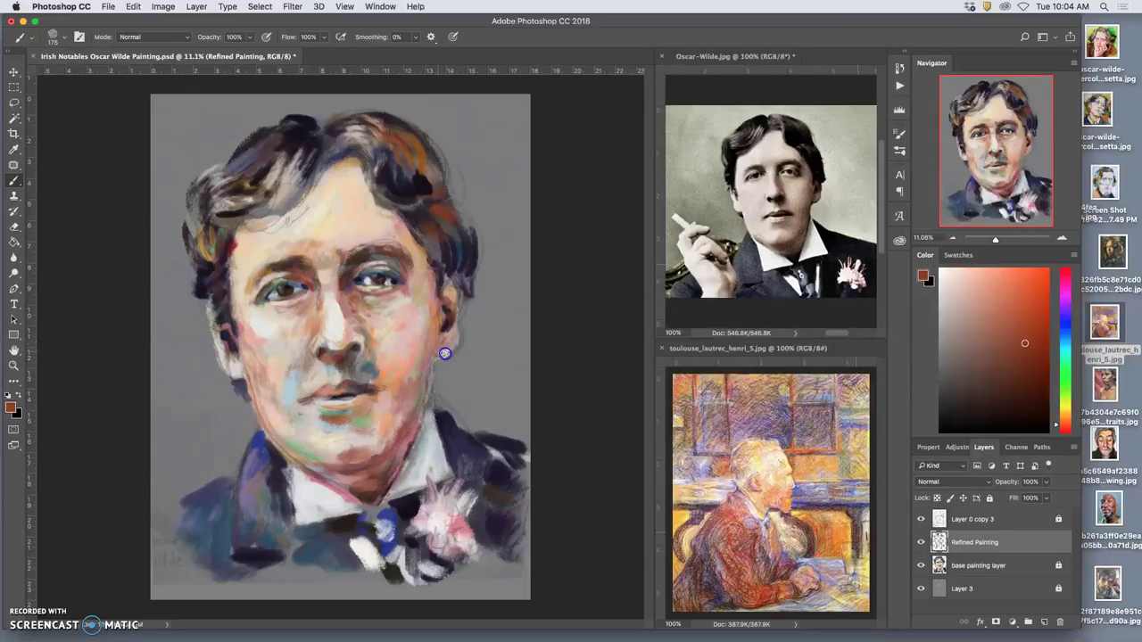
Step: Sample a near-black from the hair beside the right-hand ear and darken the area below the earlobe along the jaw
left_click(463, 272, "alt")
left_click(440, 358)
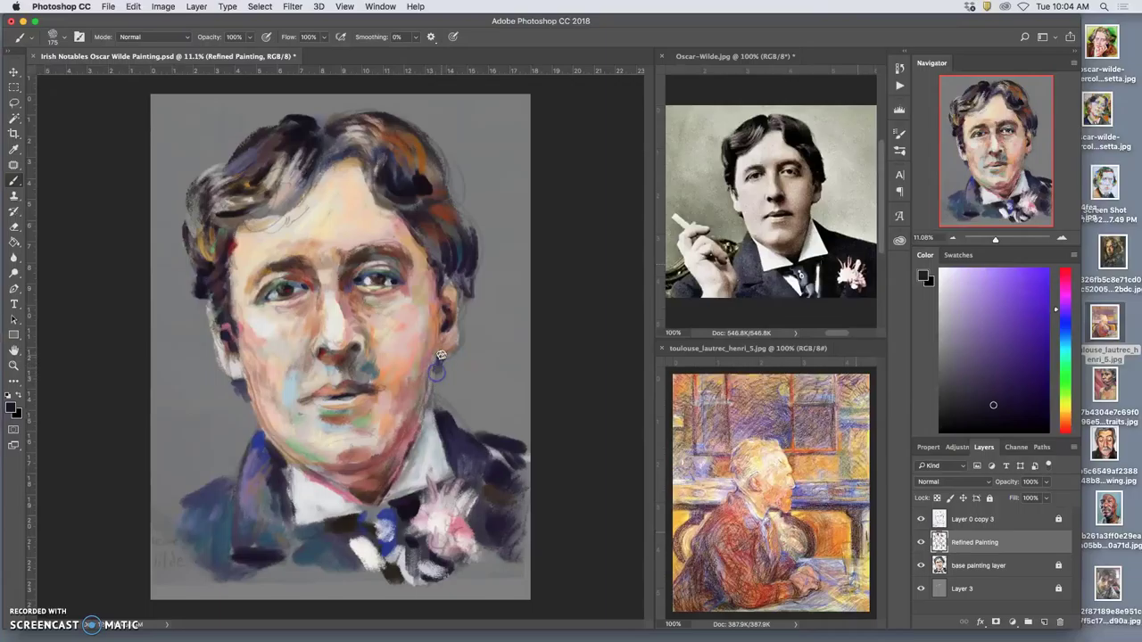
left_click_drag(437, 382, 432, 401)
left_click(437, 384)
left_click_drag(451, 355, 446, 352)
Step: Sample a dark brown from the jacket and brush it onto the right-hand shoulder, below the lapel flower and along the left-hand lower edge
left_click(490, 468, "alt")
mouse_move(496, 482)
left_mouse_down()
mouse_move(499, 461)
mouse_move(516, 497)
left_mouse_up()
left_click(487, 451)
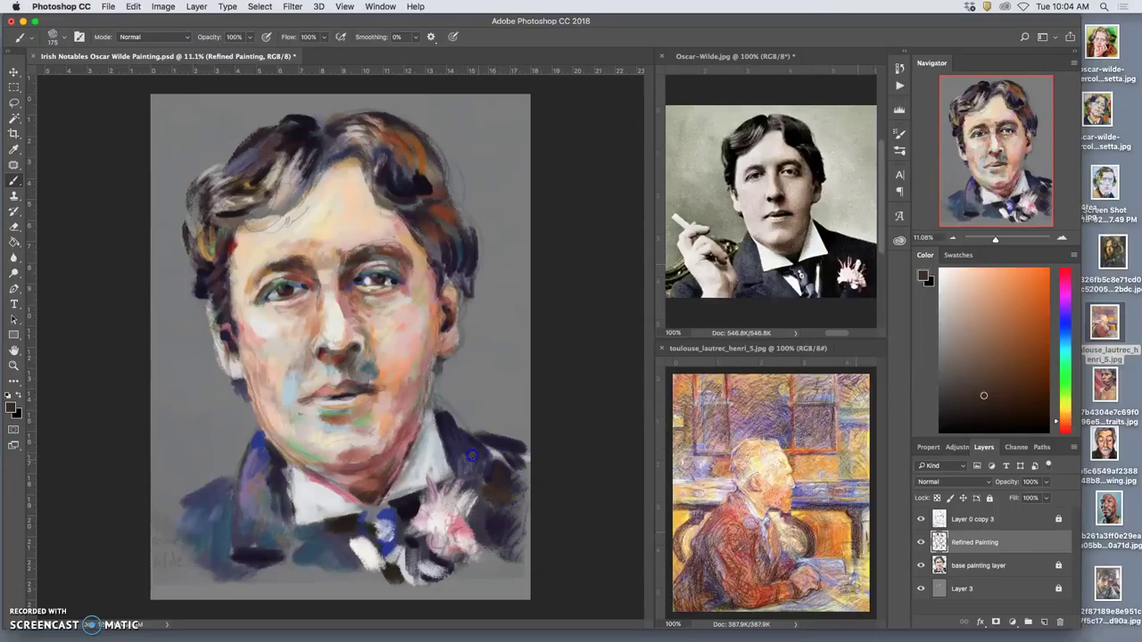
left_click_drag(466, 553, 421, 562)
mouse_move(463, 574)
left_mouse_down()
mouse_move(492, 545)
mouse_move(409, 571)
left_mouse_up()
left_click_drag(251, 552, 226, 555)
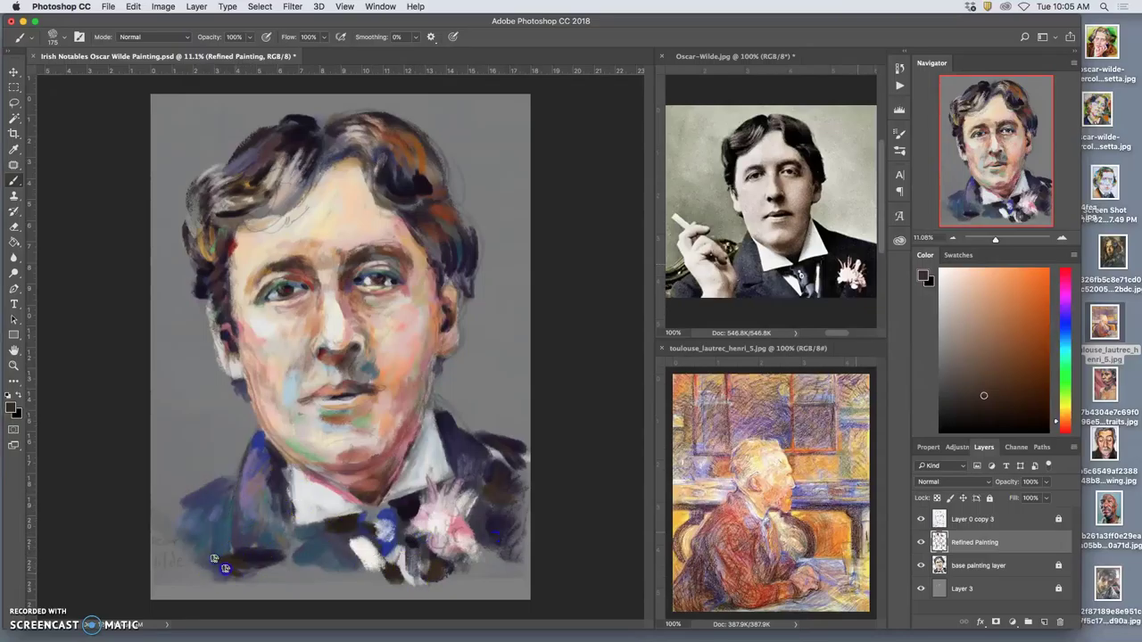
Step: Touch up the left-hand side of the jacket and its lapel with grey-violet and dark blue sampled from the jacket
left_click(222, 550, "alt")
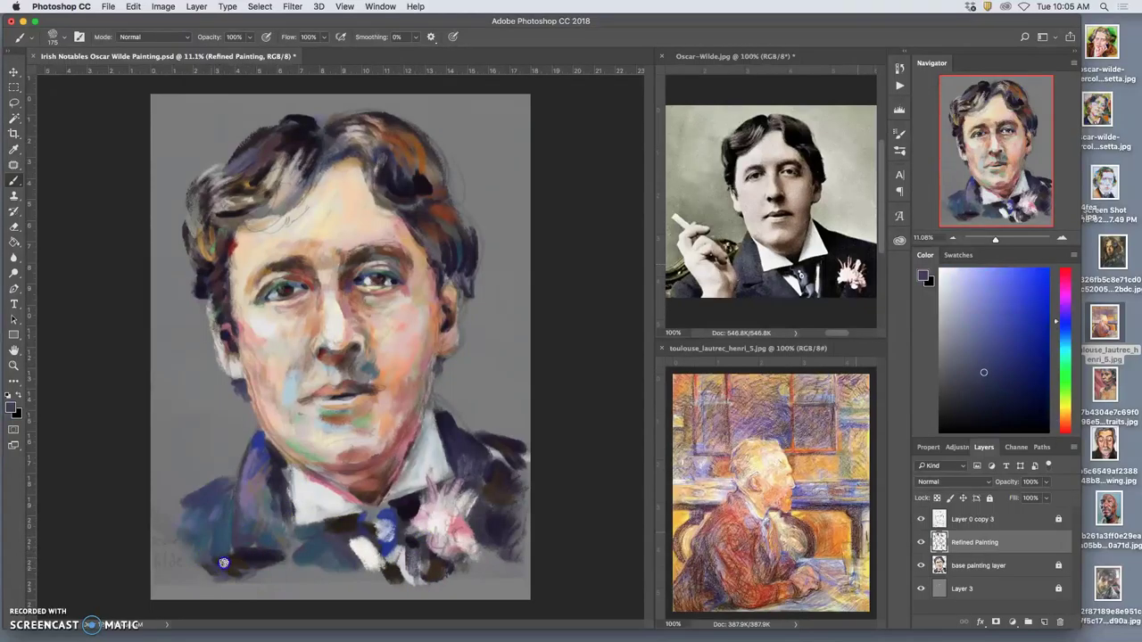
left_click(267, 479, "alt")
left_click(270, 496, "alt")
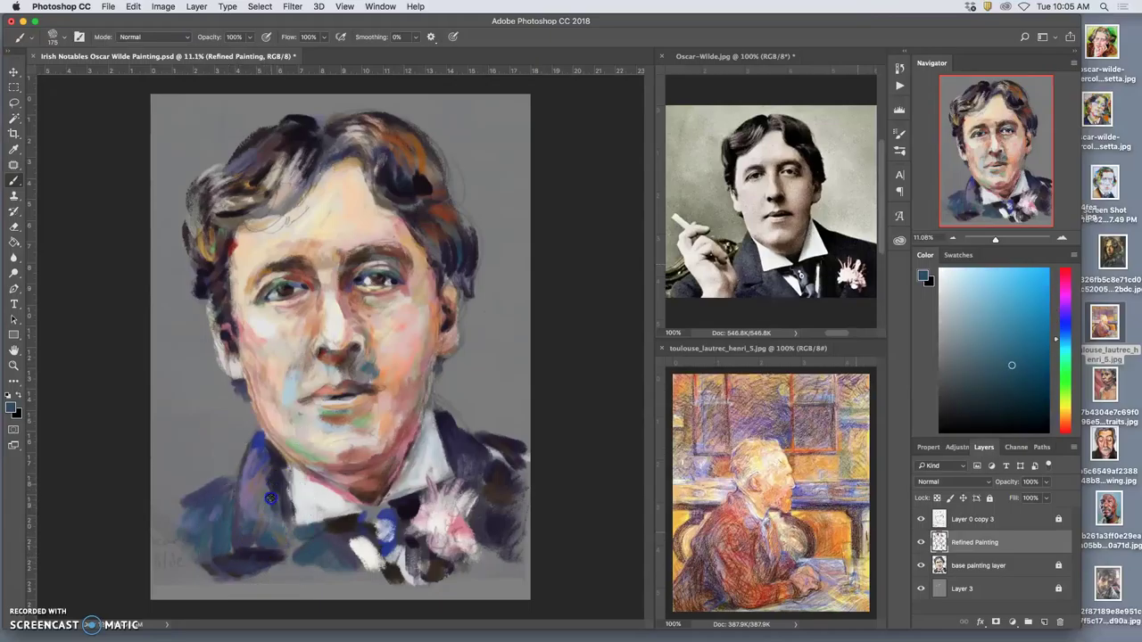
Step: Deepen the left-hand corner of the mouth and the upper lip with sampled dark navy and dark red
left_click(306, 377, "alt")
left_click(324, 390, "alt")
left_click(347, 393, "alt")
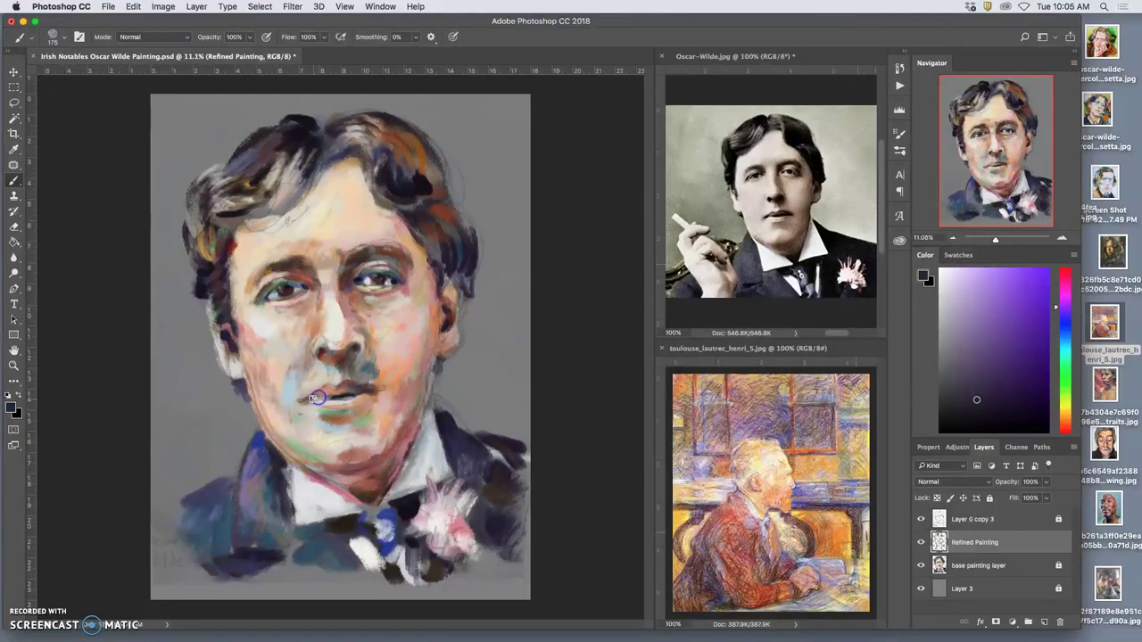
left_click(305, 400)
left_click_drag(325, 385, 350, 378, "alt")
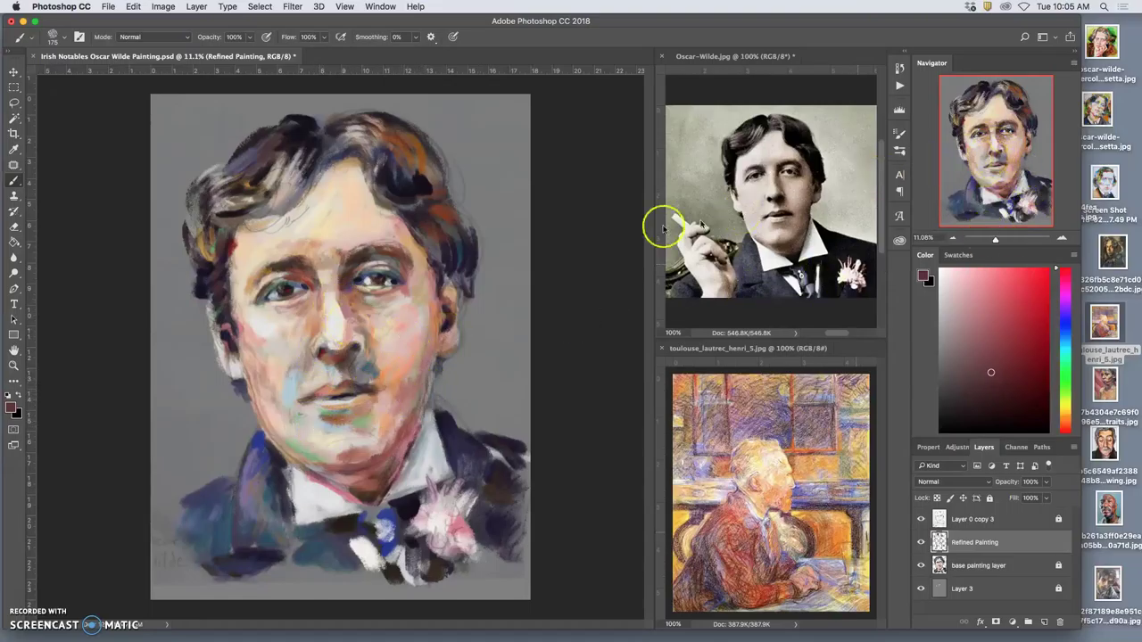
Step: Brush an off-white sampled from the left-hand cheek over the right-hand cheek and forehead, and save the painting
left_click(247, 326, "alt")
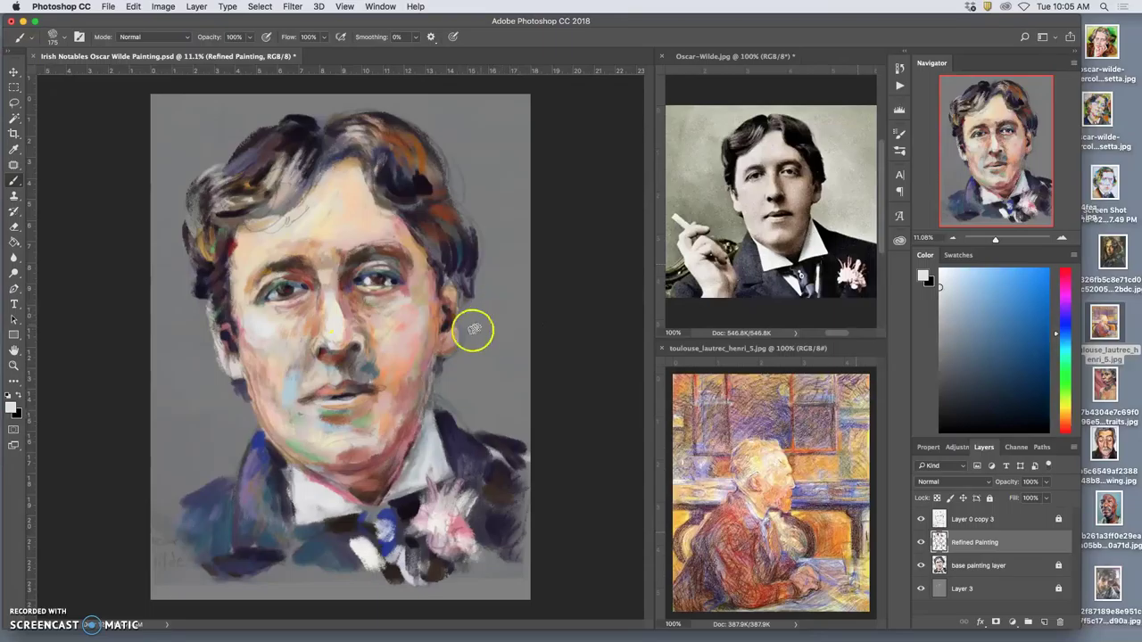
mouse_move(395, 323)
left_mouse_down()
mouse_move(392, 332)
mouse_move(398, 315)
left_mouse_up()
left_click_drag(395, 348, 387, 358)
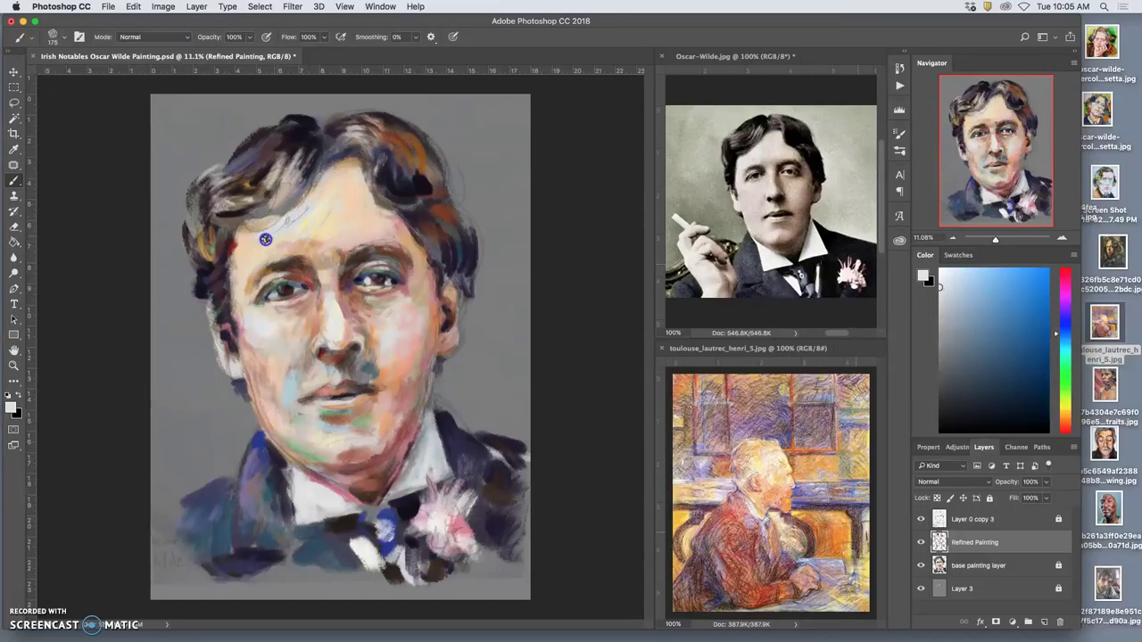
key("super+s")
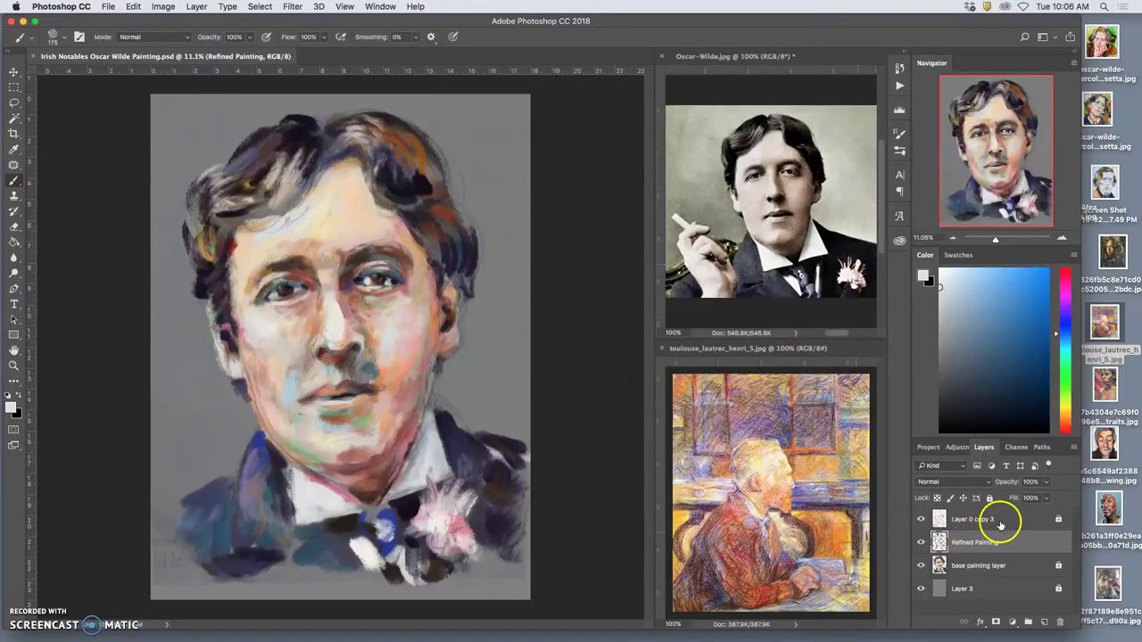
Step: Stamp all visible layers into a new merged layer above Layer 0 copy 3
left_click(1000, 524)
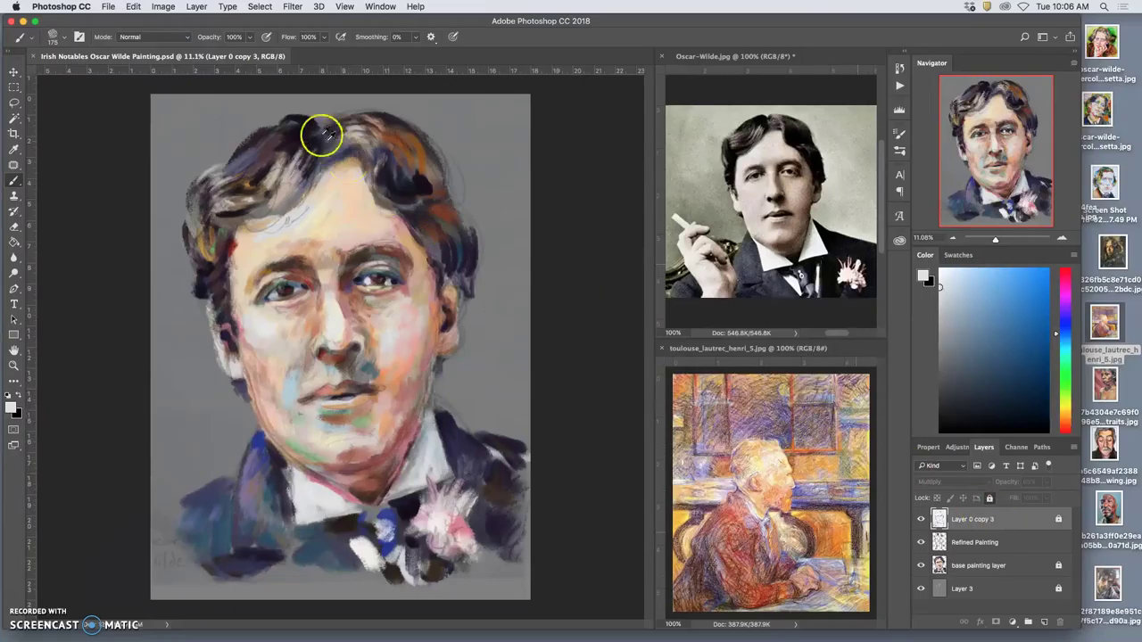
left_click(197, 6)
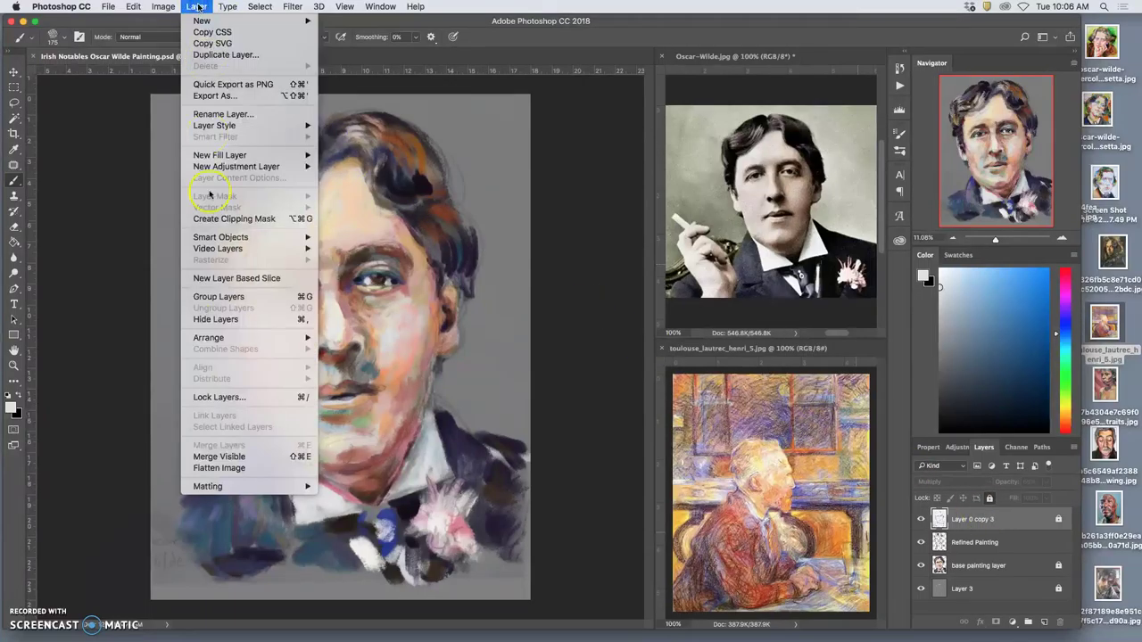
left_click(219, 455, "alt")
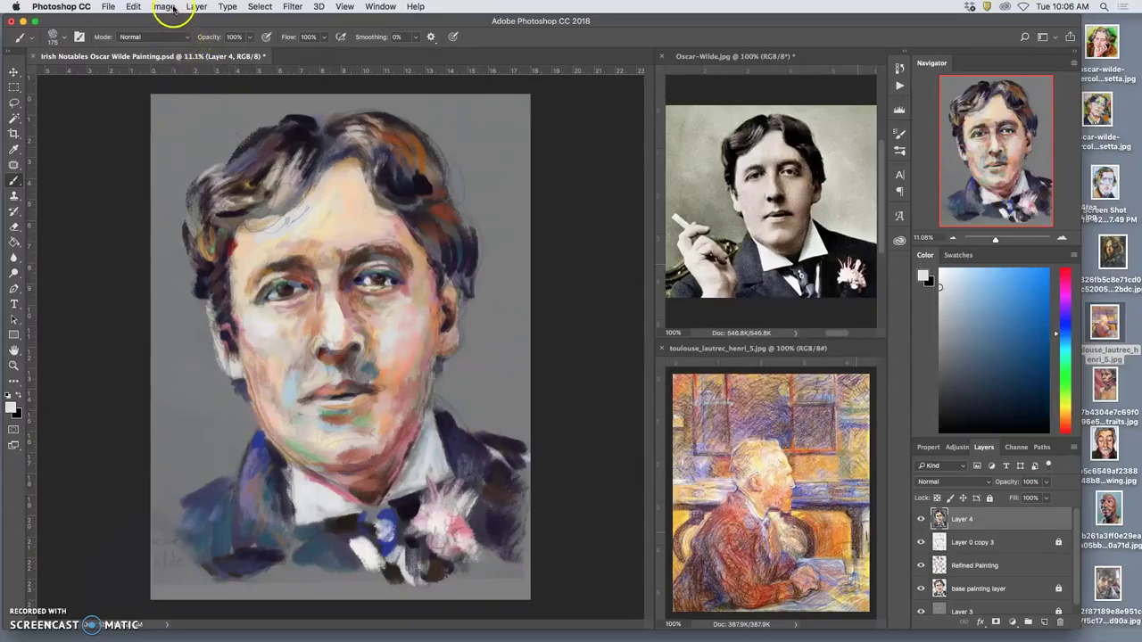
key("super+t")
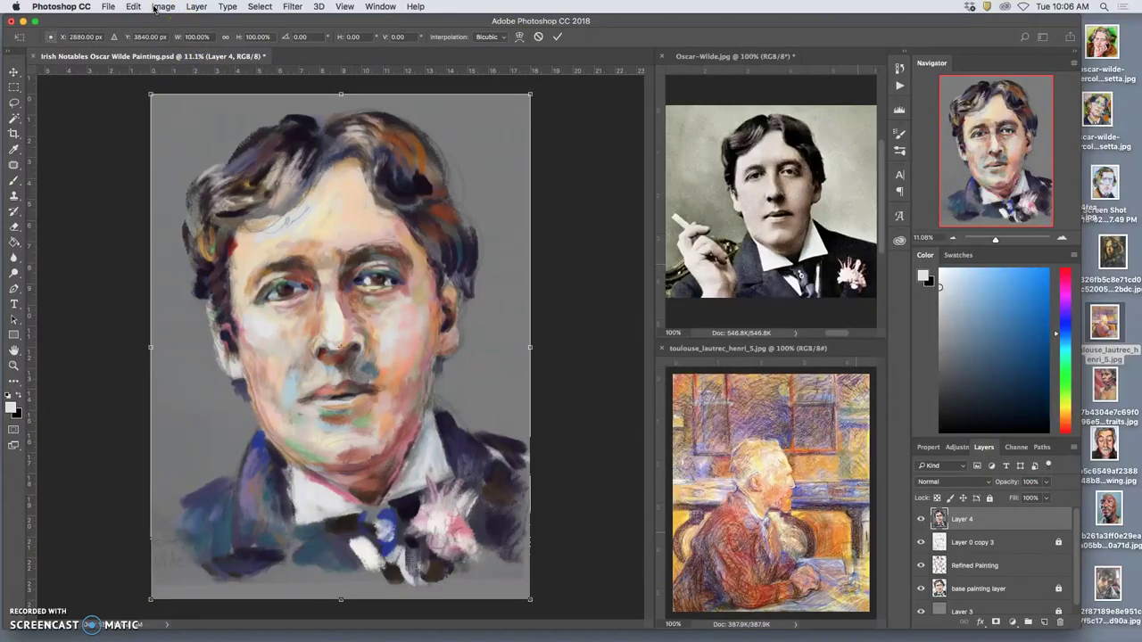
right_click(379, 229)
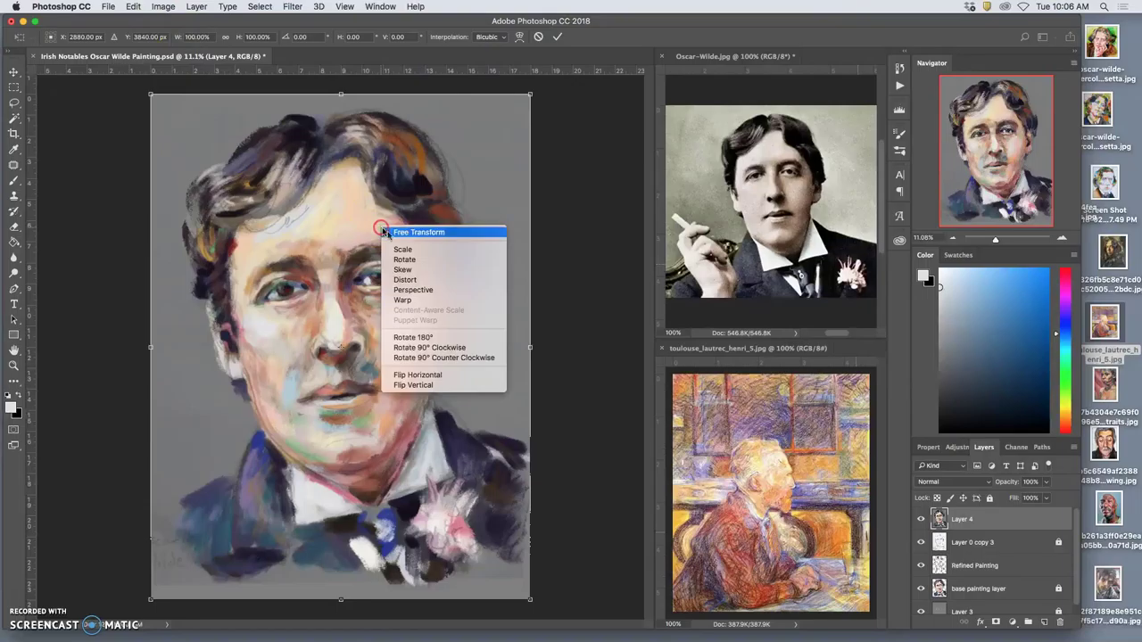
left_click(448, 373)
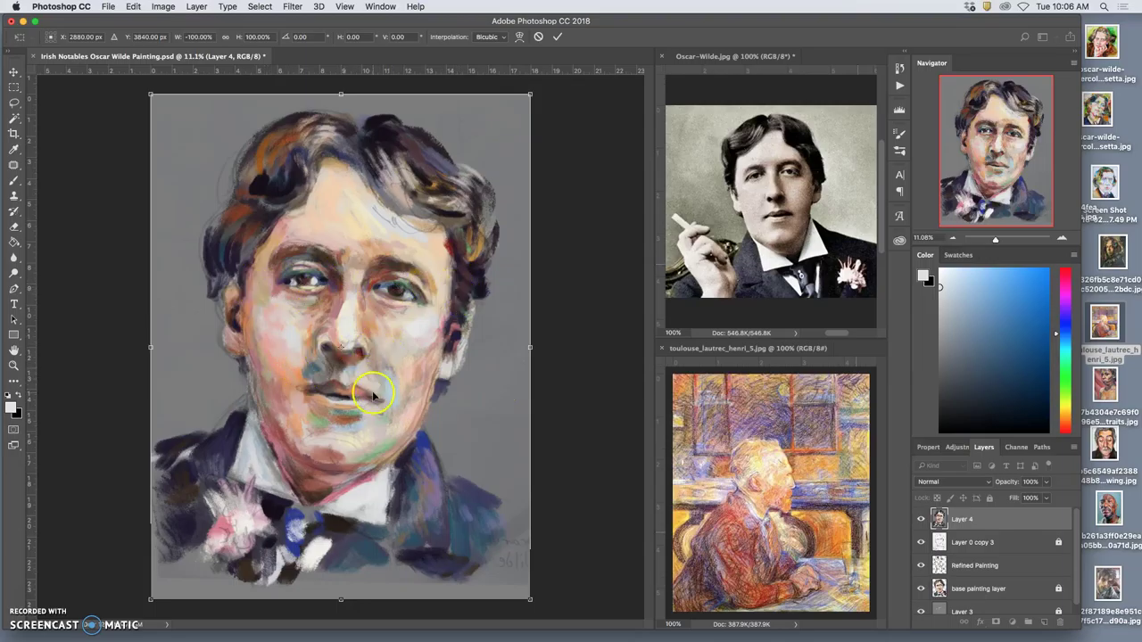
left_click(747, 57)
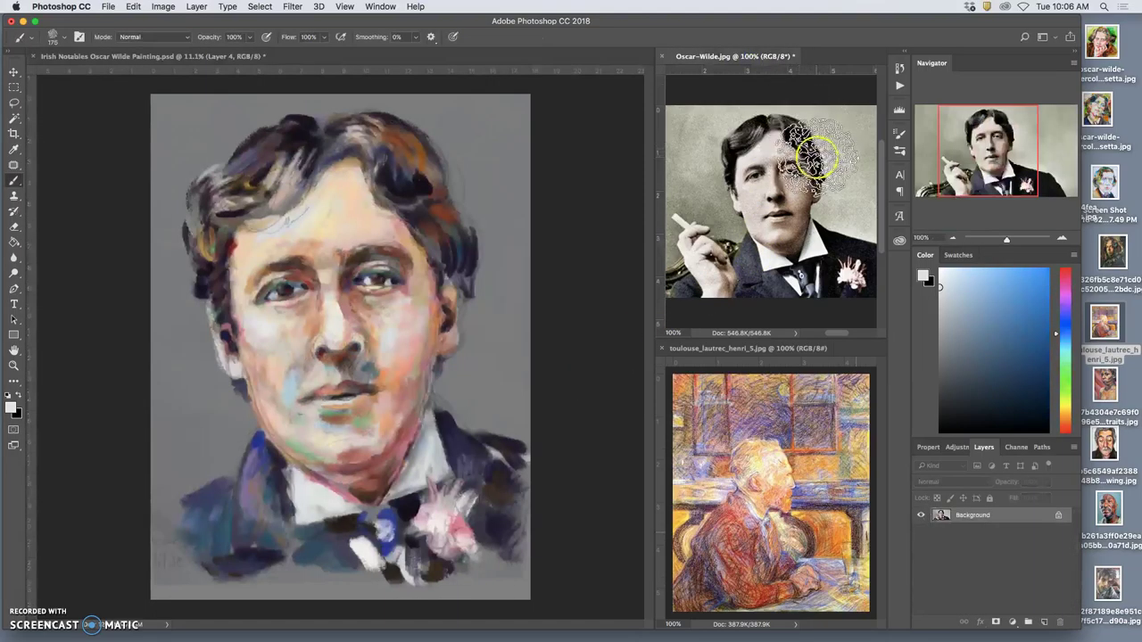
left_click(162, 7)
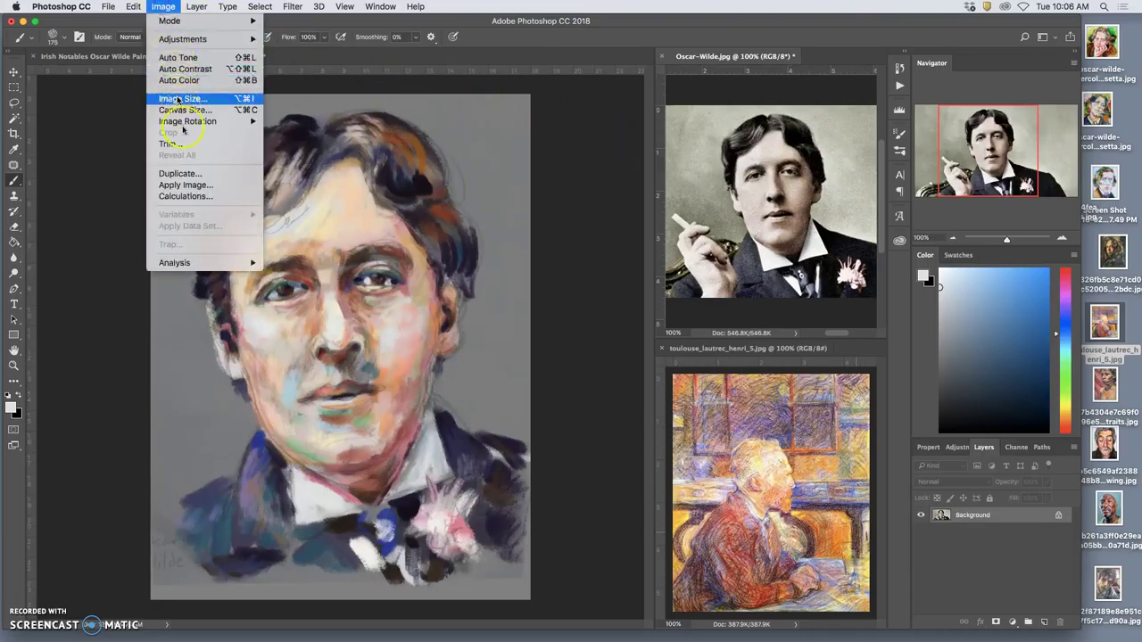
left_click(164, 8)
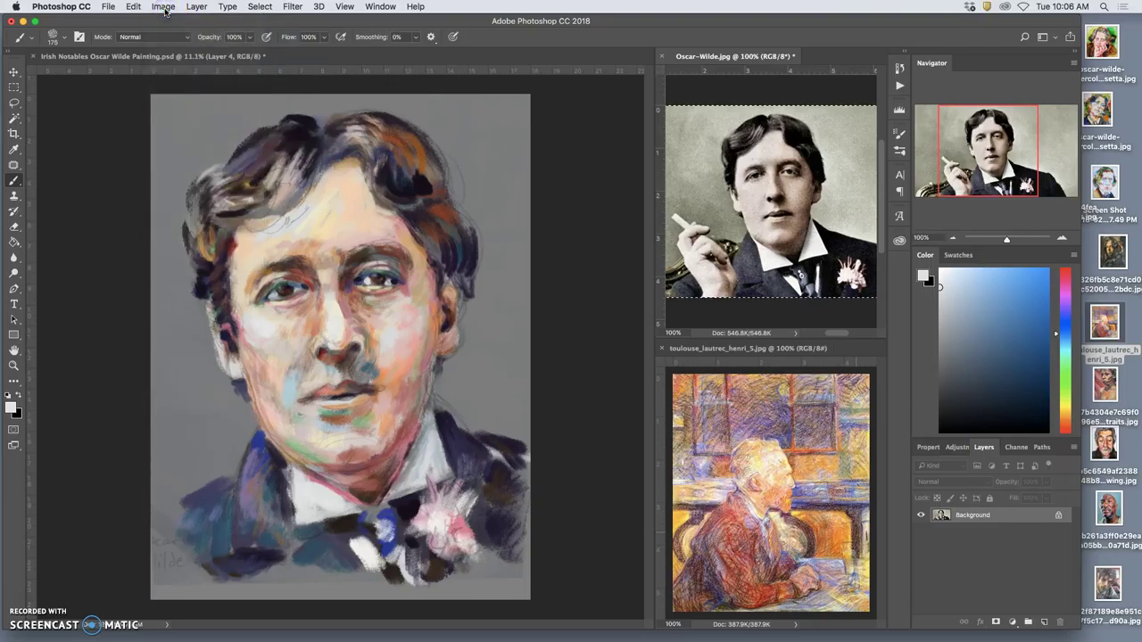
key("super+t")
right_click(750, 214)
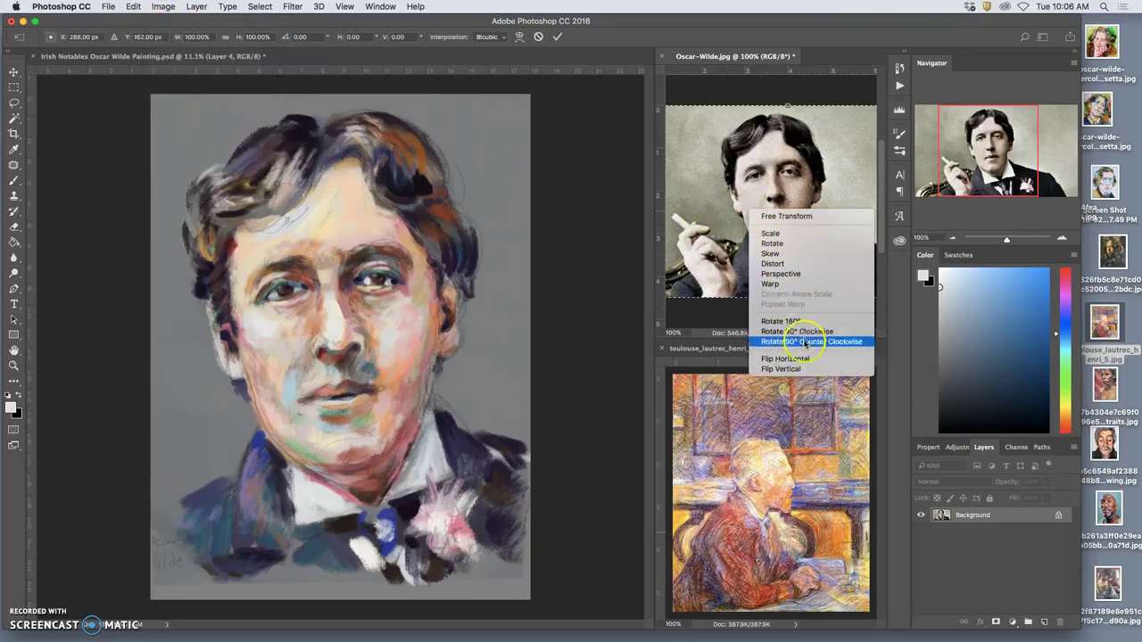
left_click(802, 358)
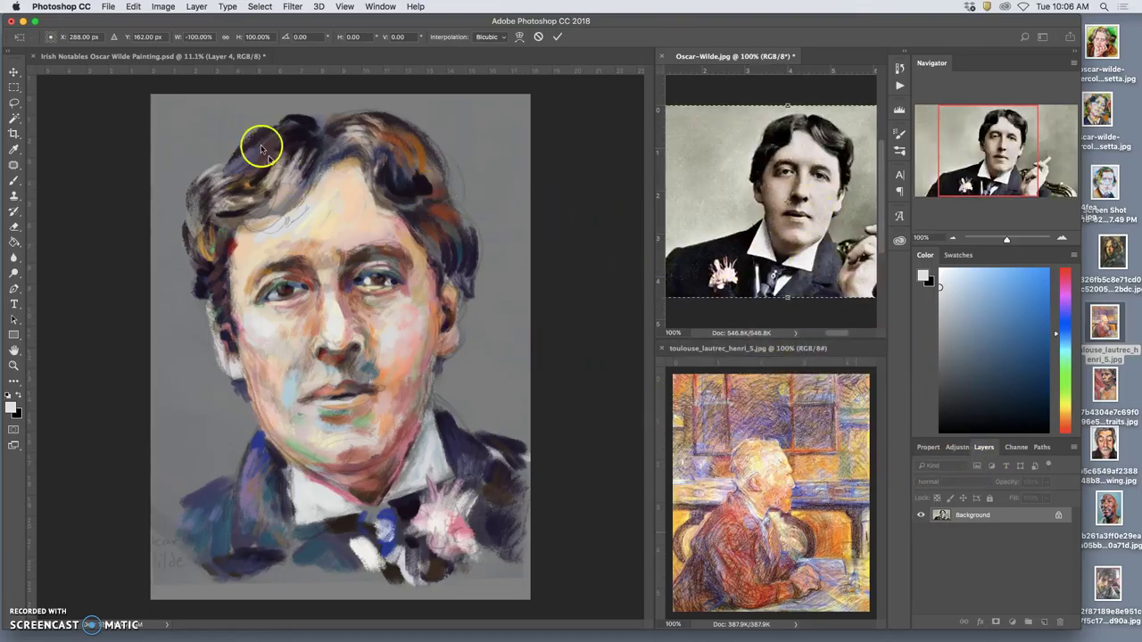
left_click(198, 57)
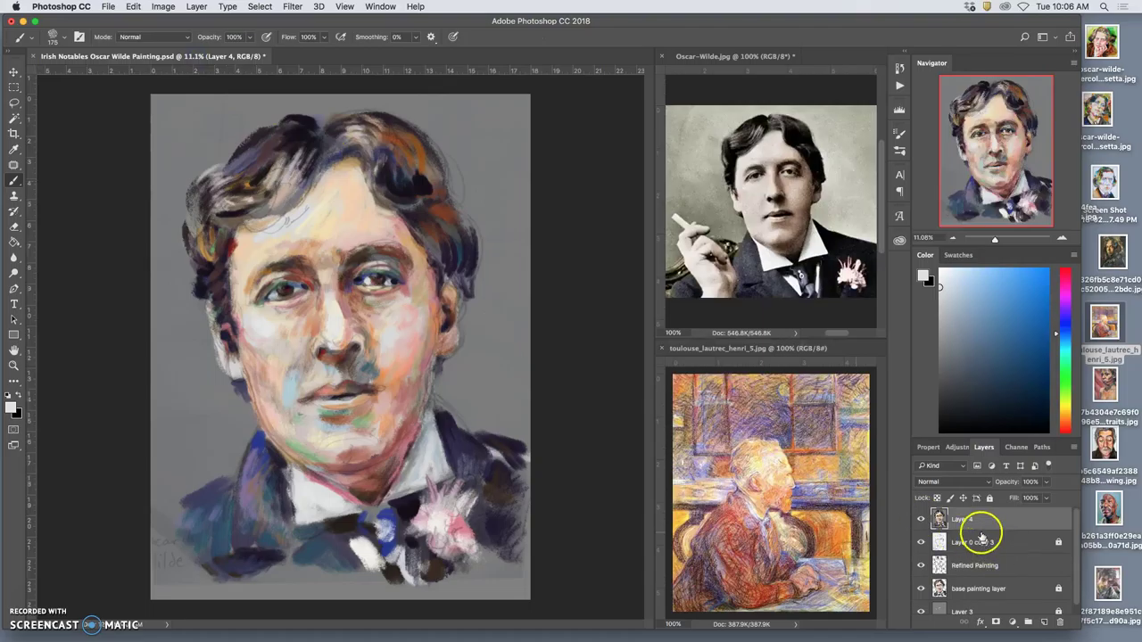
Step: Select the whole canvas of the painting and flip the merged Layer 4 horizontally
key("super+a")
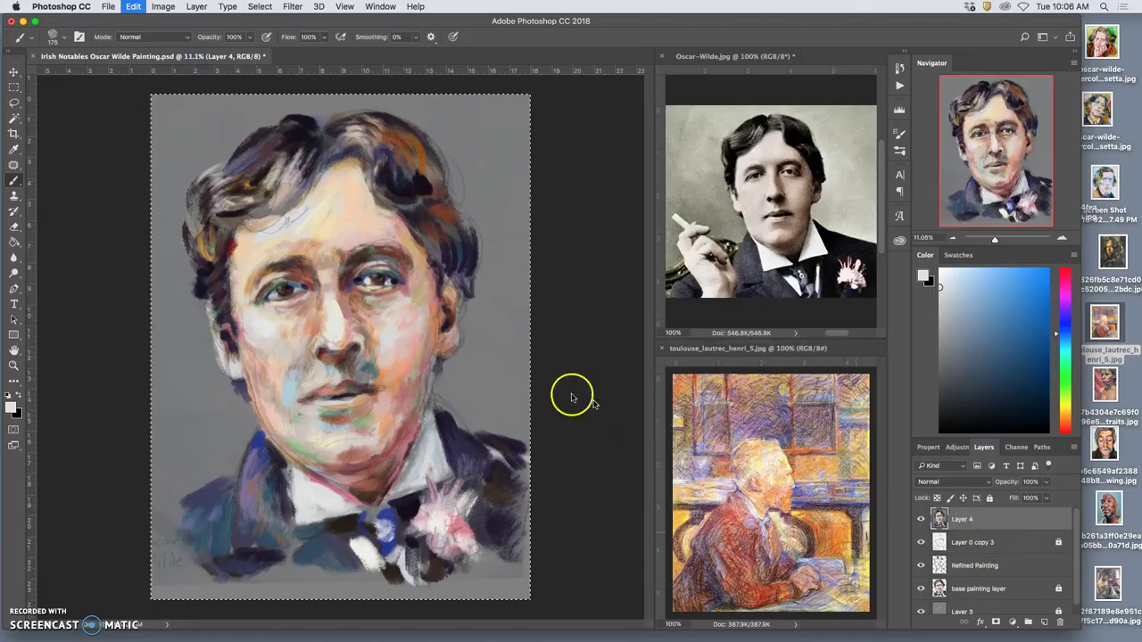
key("super+t")
right_click(430, 375)
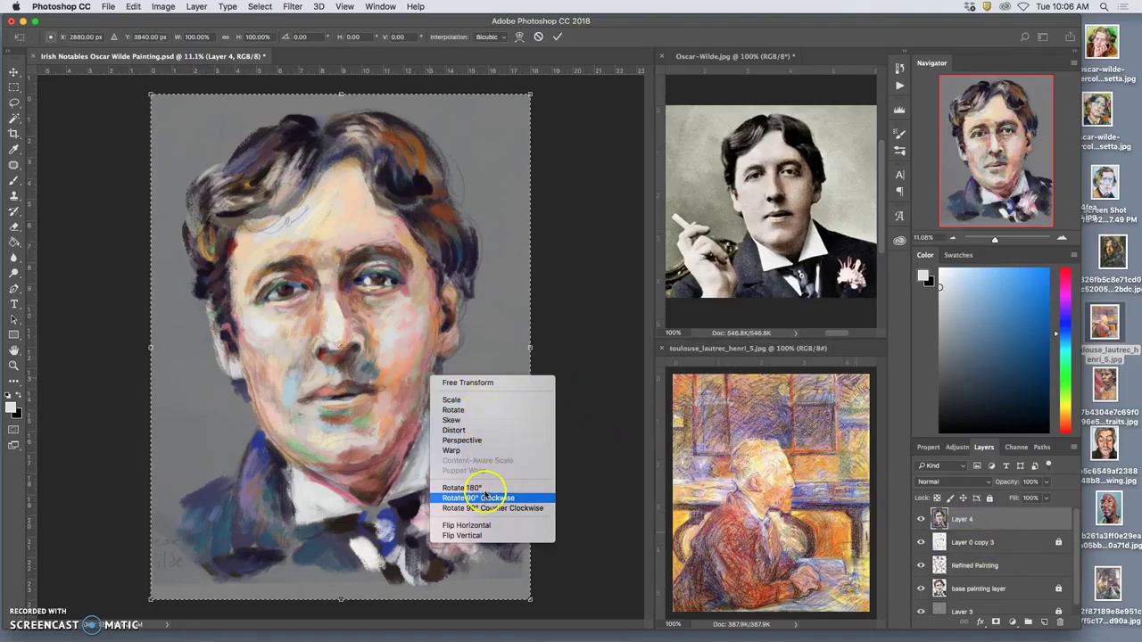
left_click(486, 527)
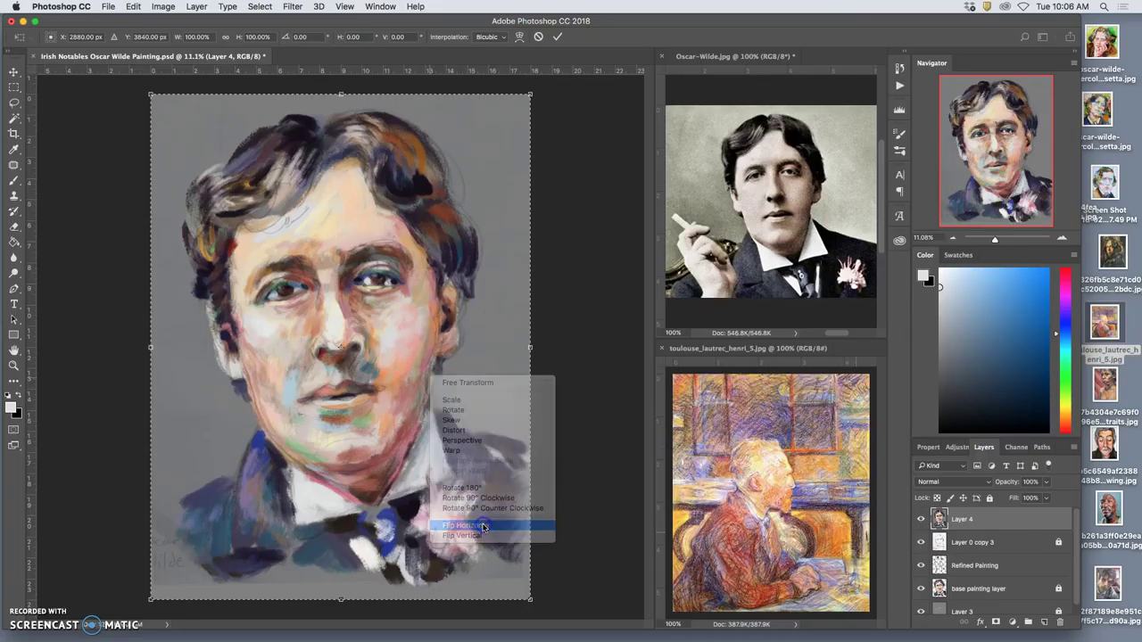
key("Return")
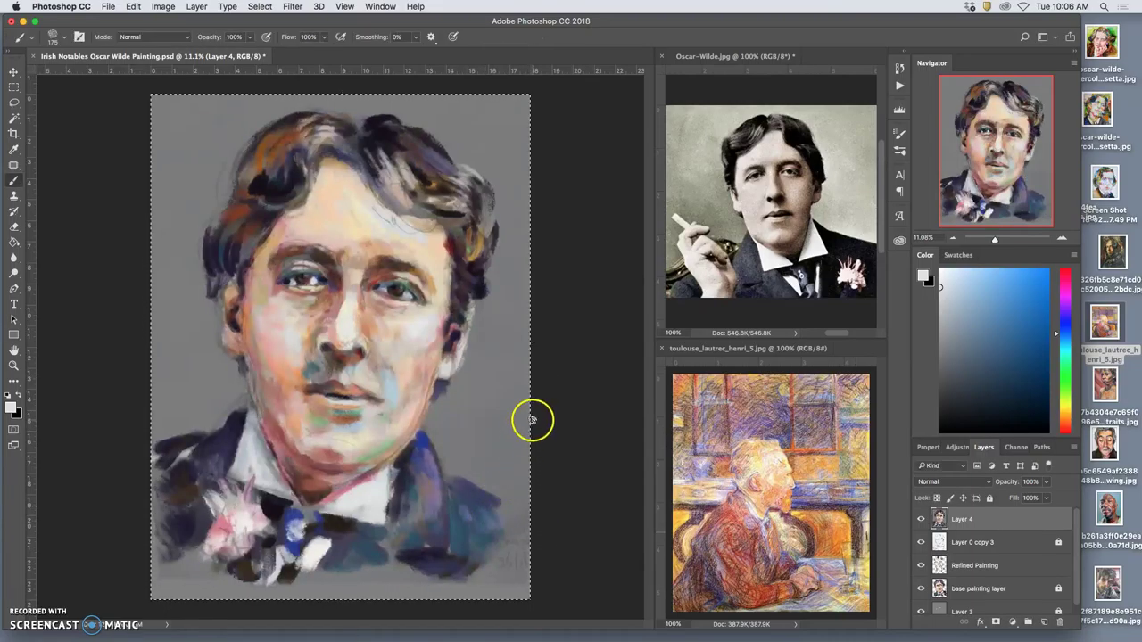
Step: Flip the Oscar-Wilde.jpg reference photo horizontally to match the mirrored painting
left_click(786, 253)
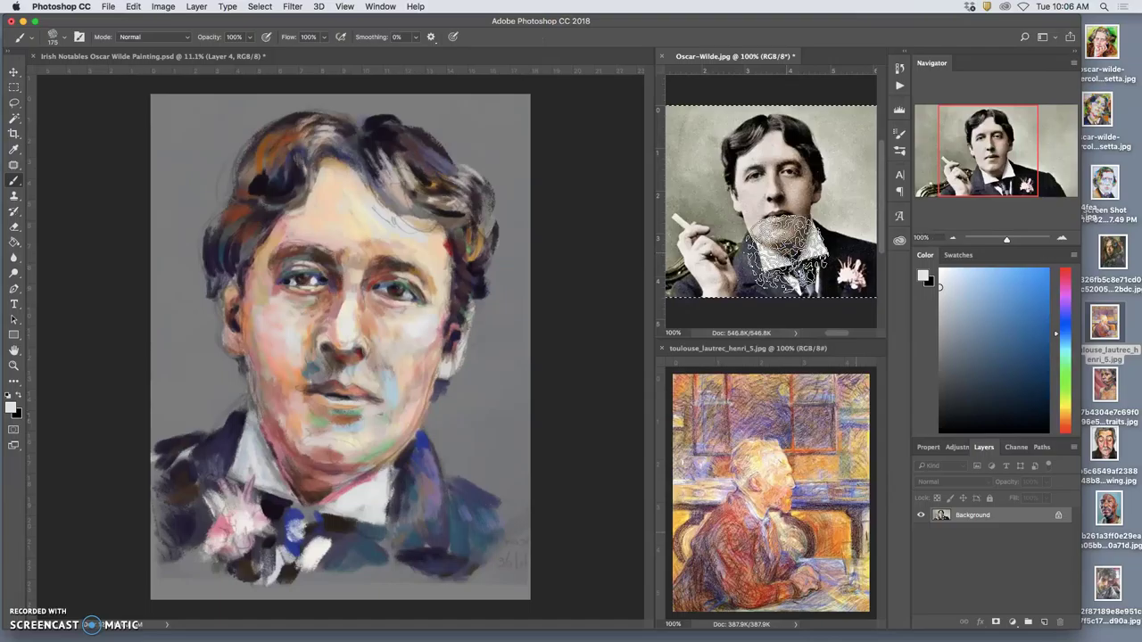
key("ctrl+t")
right_click(781, 243)
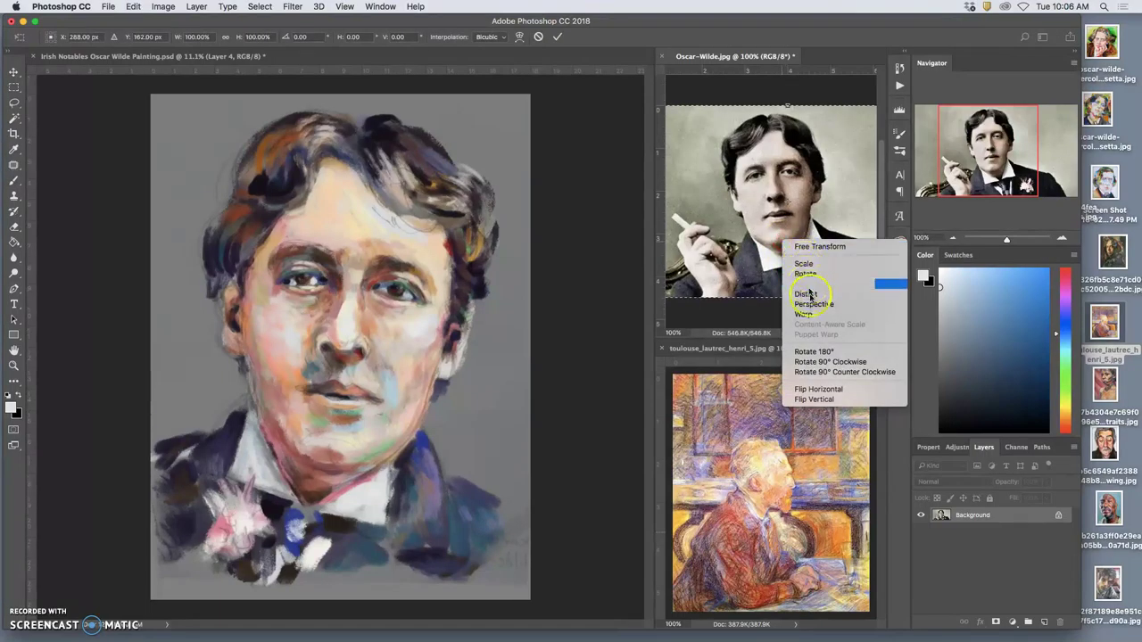
left_click(816, 390)
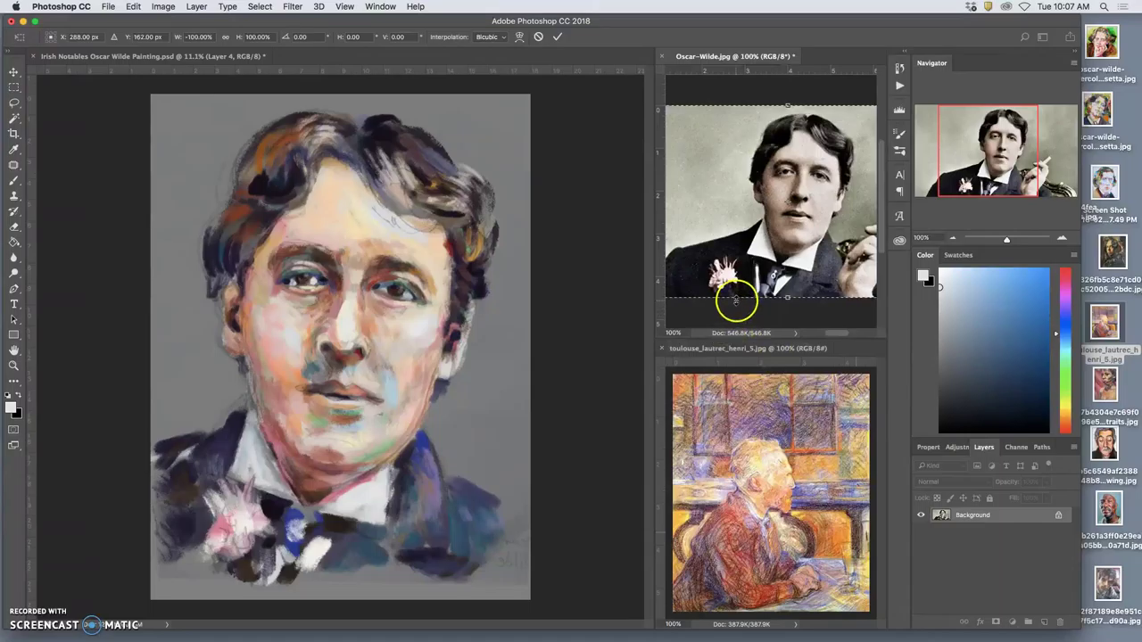
key("Return")
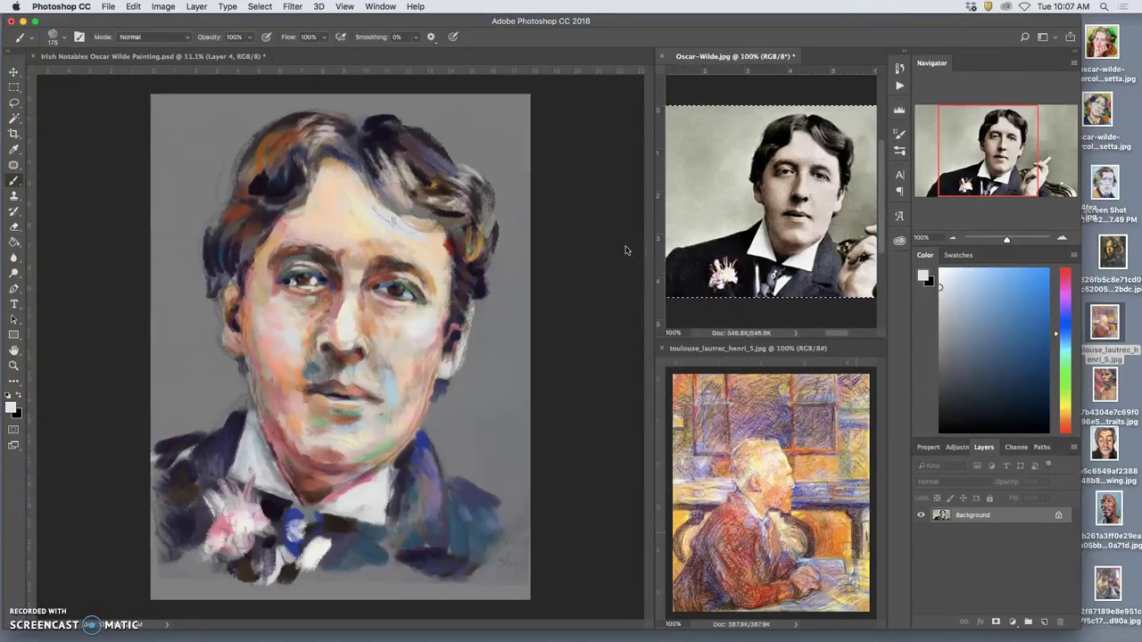
Step: Return to the painting, clear the mirrored portrait from Layer 4 and select the base painting layer
mouse_move(302, 187)
left_mouse_down()
mouse_move(312, 199)
mouse_move(280, 208)
mouse_move(270, 230)
left_mouse_up()
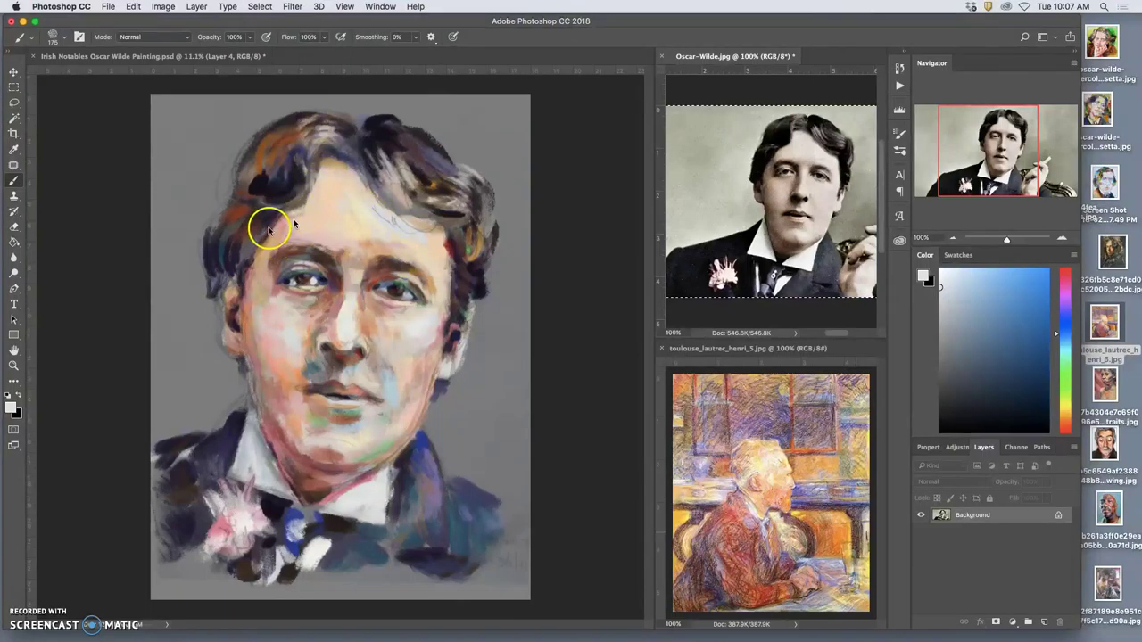
left_click(268, 230)
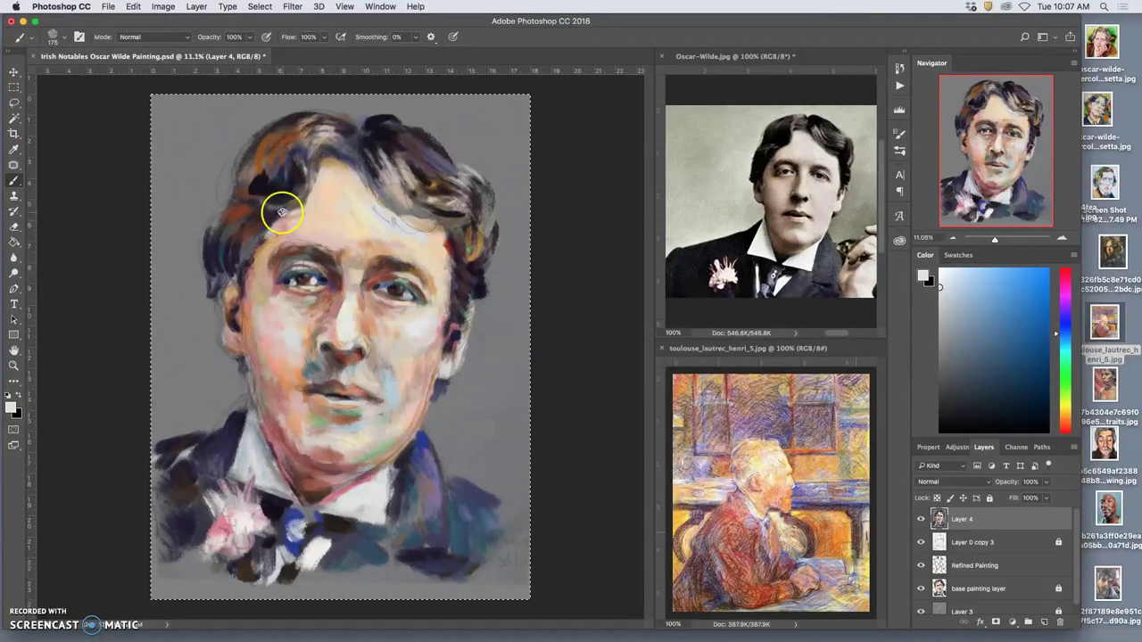
key("super+c")
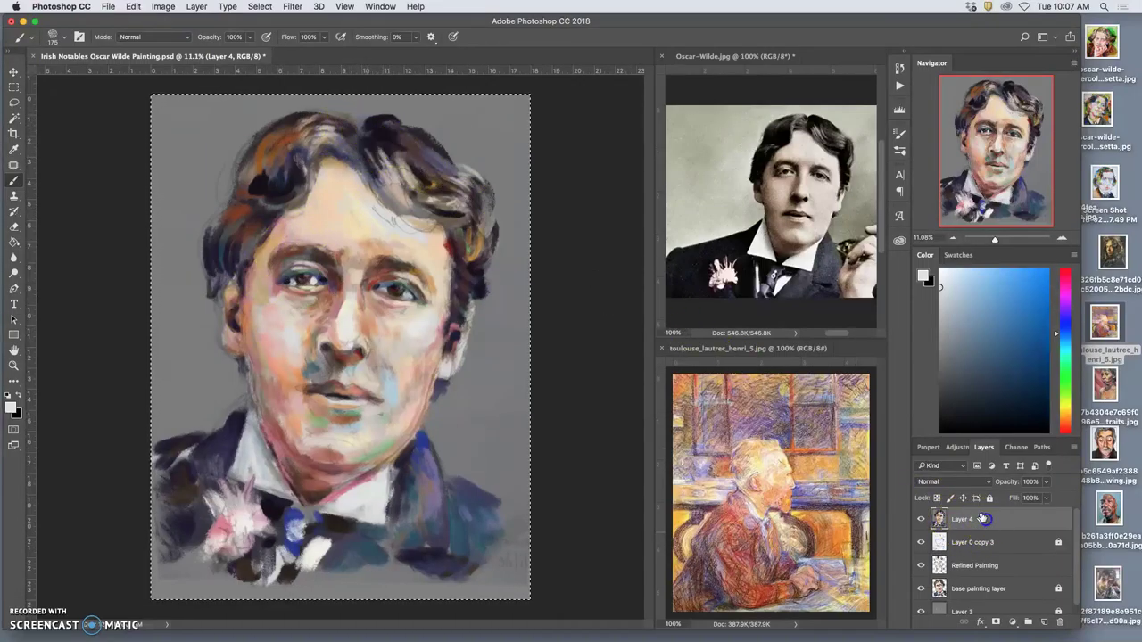
key("Delete")
left_click(973, 586)
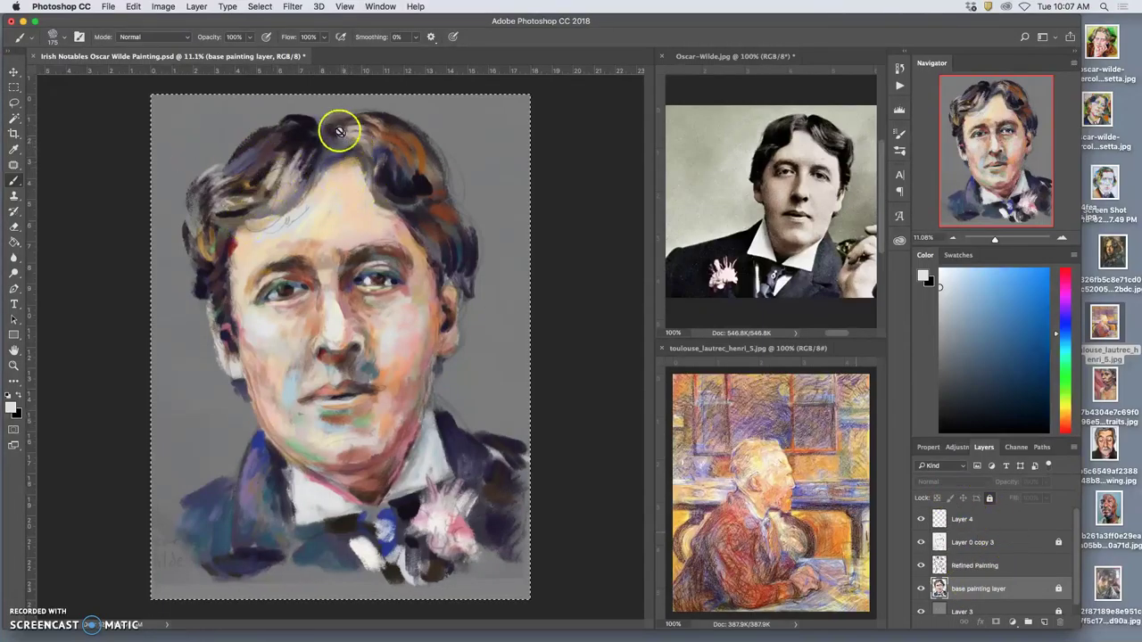
Step: Switch from the locked base painting layer to the Refined Painting layer for further brushwork
left_click(247, 169)
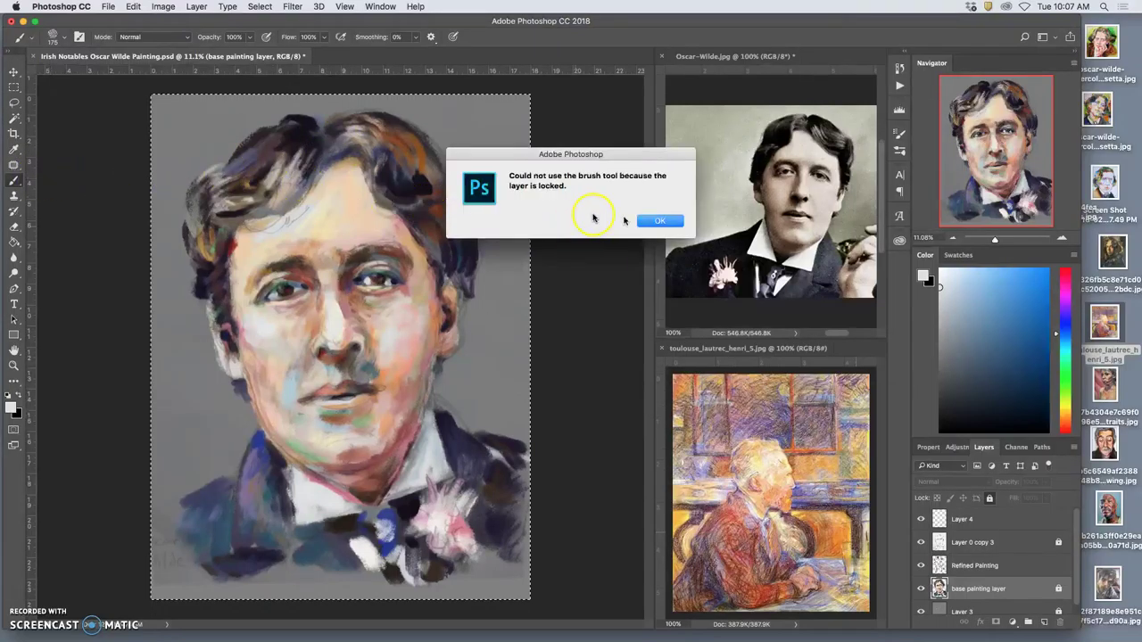
left_click(652, 221)
left_click(978, 565)
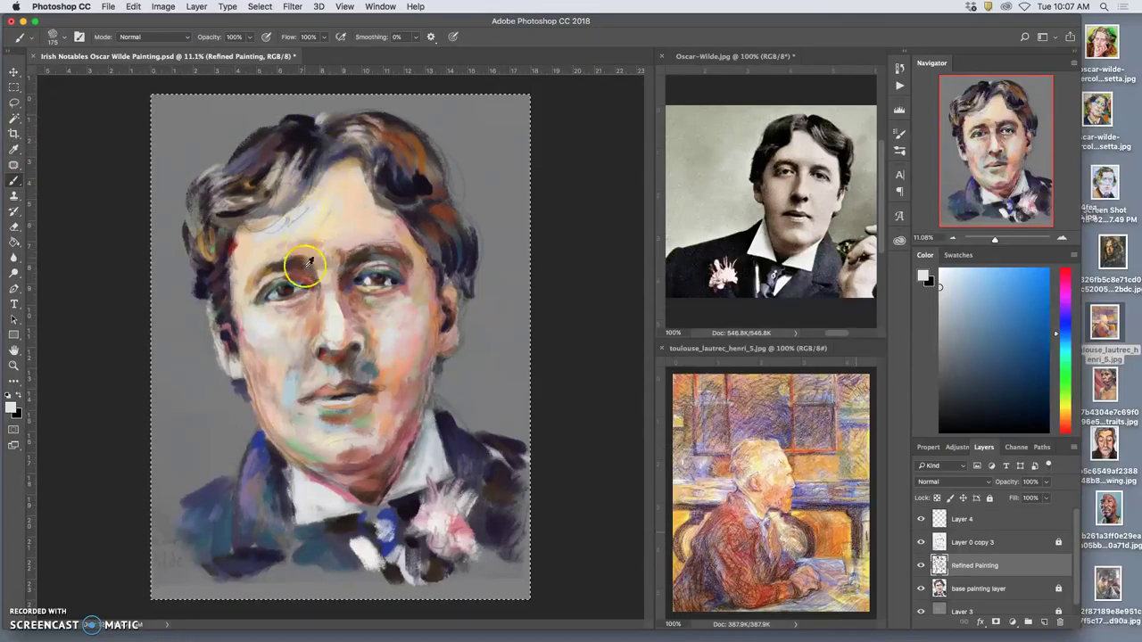
Step: Refine the inner corner of the portrait's left-hand eye using dark blue, grey and near-black tones sampled around the eyes
left_click(304, 284, "alt")
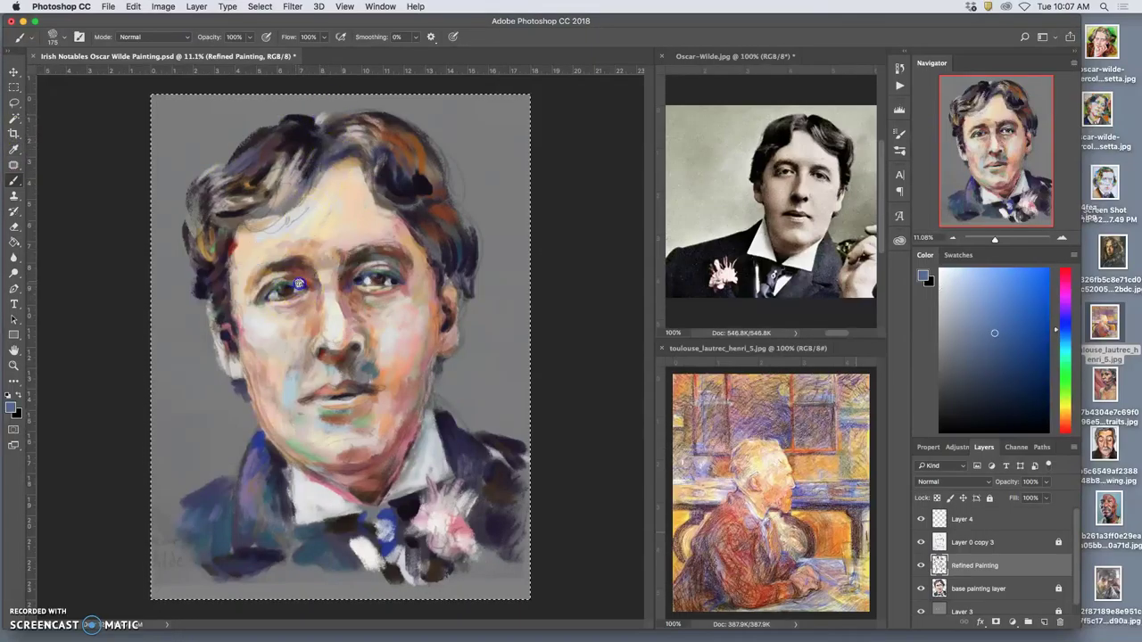
left_click(305, 285, "alt")
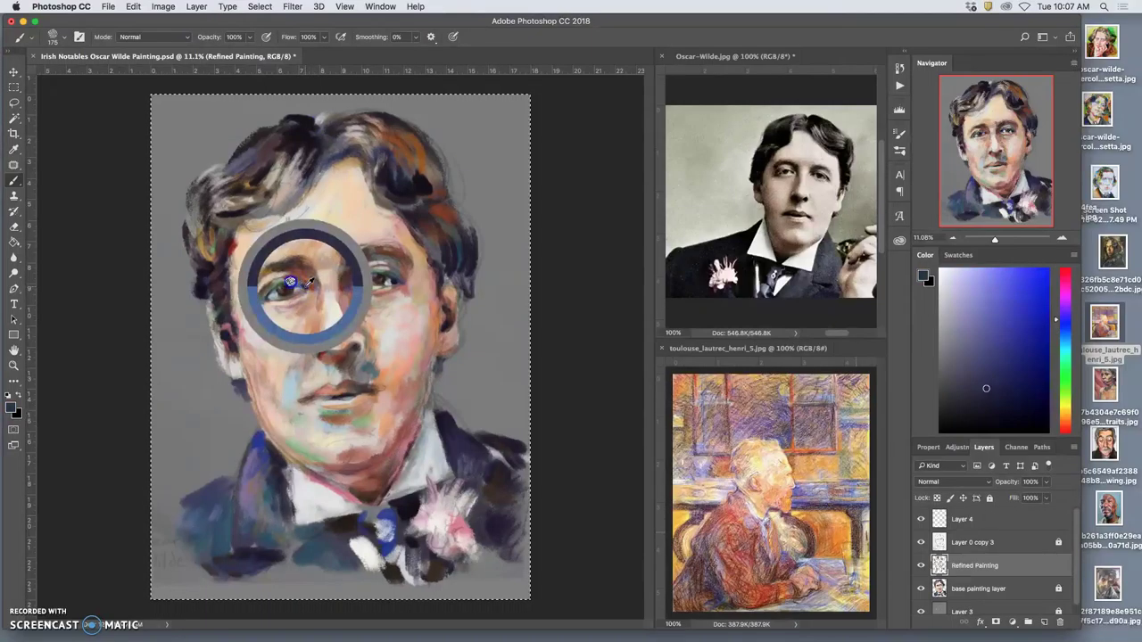
left_click_drag(302, 286, 301, 283)
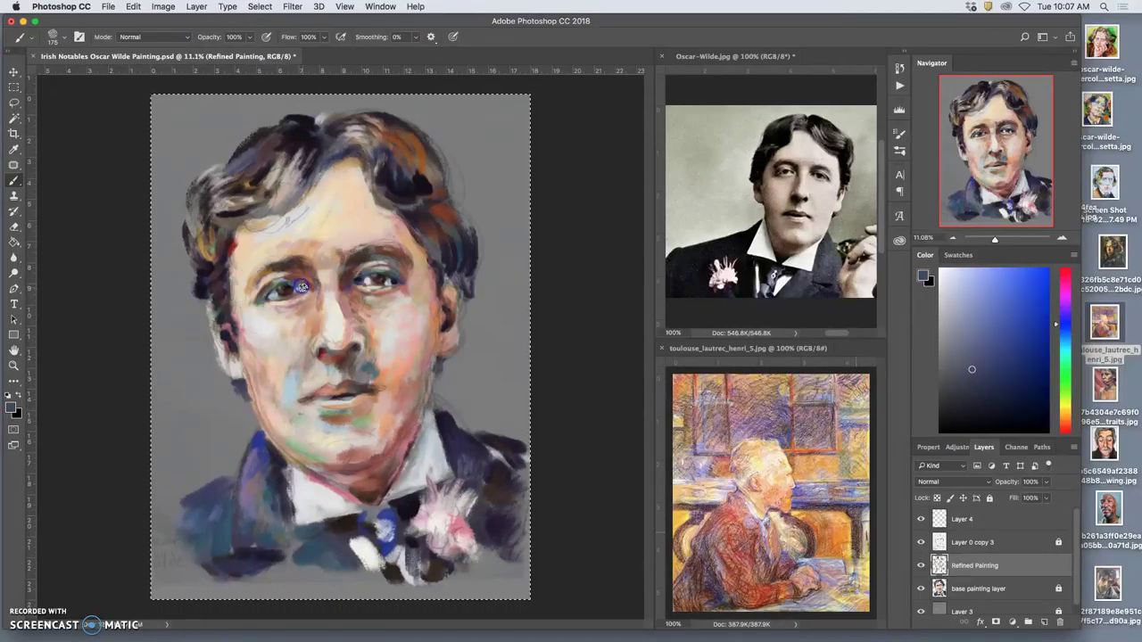
left_click(348, 295, "alt")
left_click(306, 287, "alt")
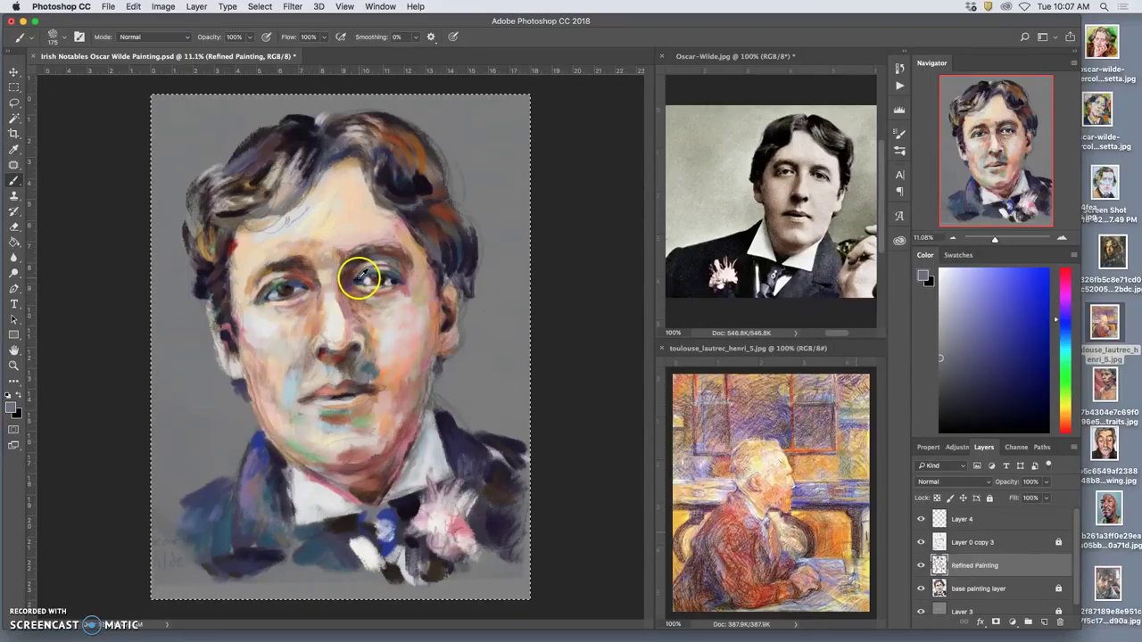
left_click(296, 287, "alt")
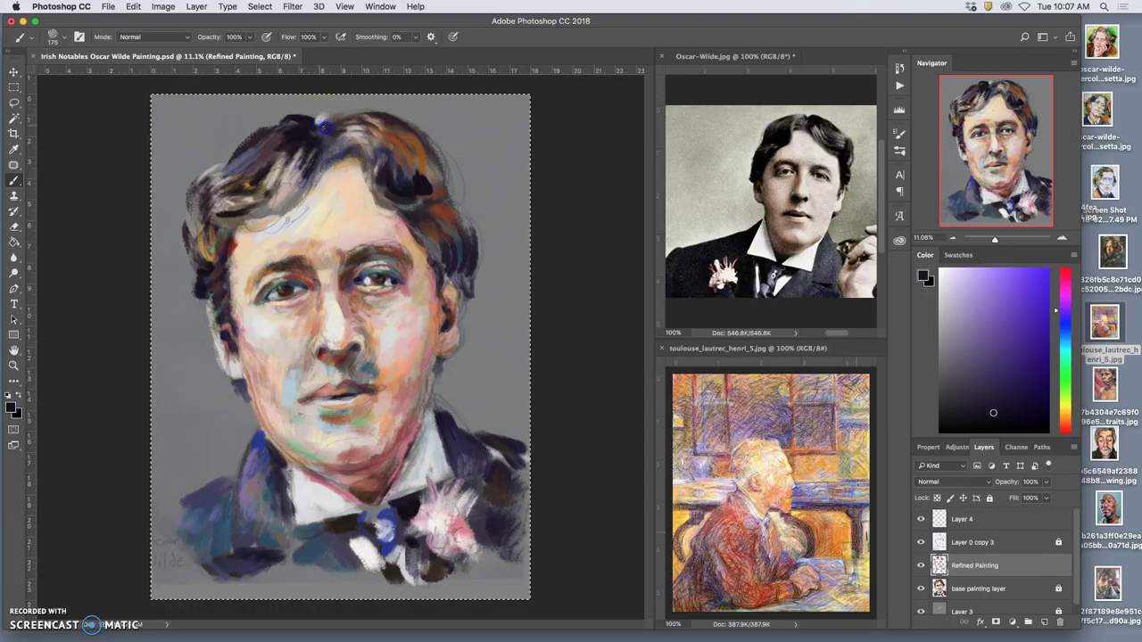
Step: Paint over the hair at the parting and along the upper right outline with near-black and light strand colors sampled from the portrait
mouse_move(328, 120)
left_mouse_down()
mouse_move(295, 120)
mouse_move(367, 128)
mouse_move(353, 113)
left_mouse_up()
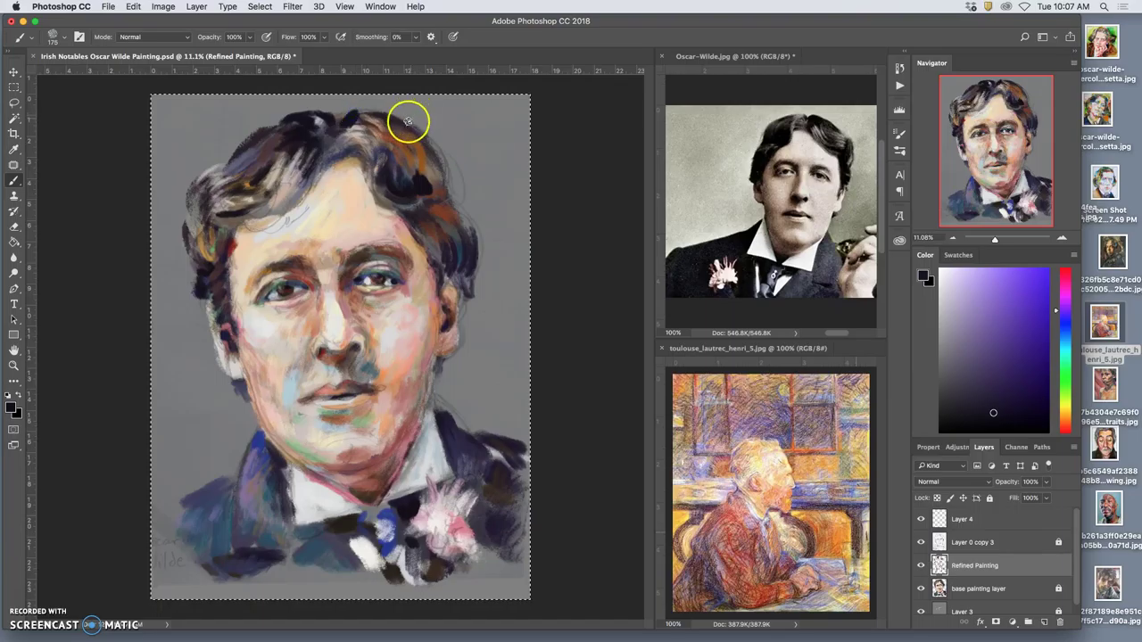
left_click(357, 129, "alt")
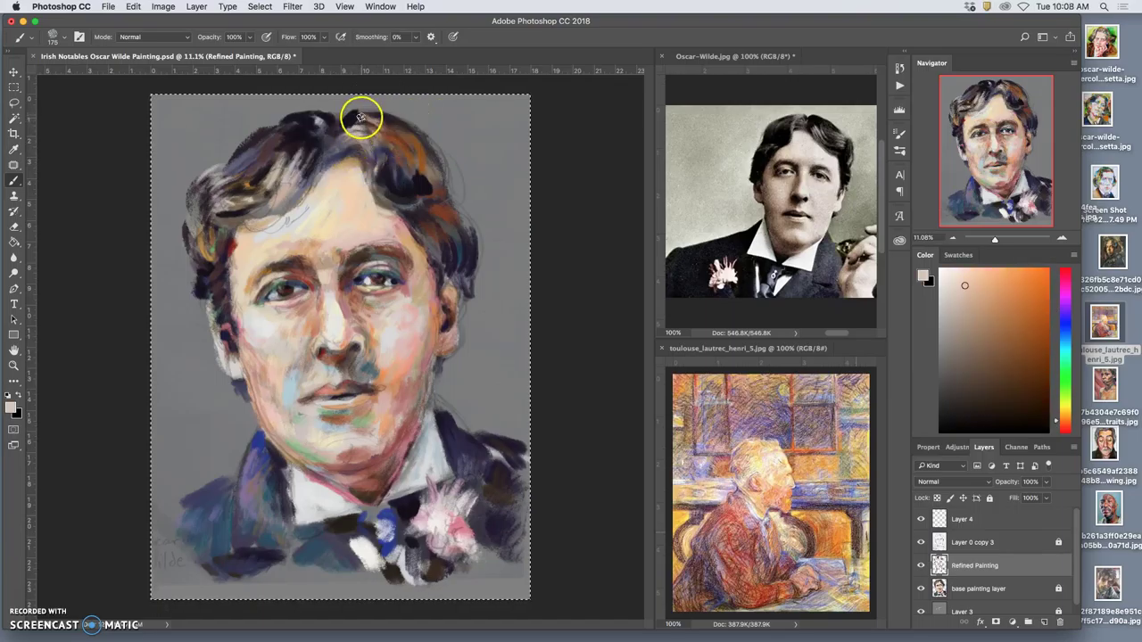
left_click(387, 116, "alt")
left_click(414, 146)
left_click(429, 171, "alt")
mouse_move(437, 165)
left_mouse_down()
mouse_move(440, 155)
mouse_move(448, 183)
mouse_move(436, 162)
left_mouse_up()
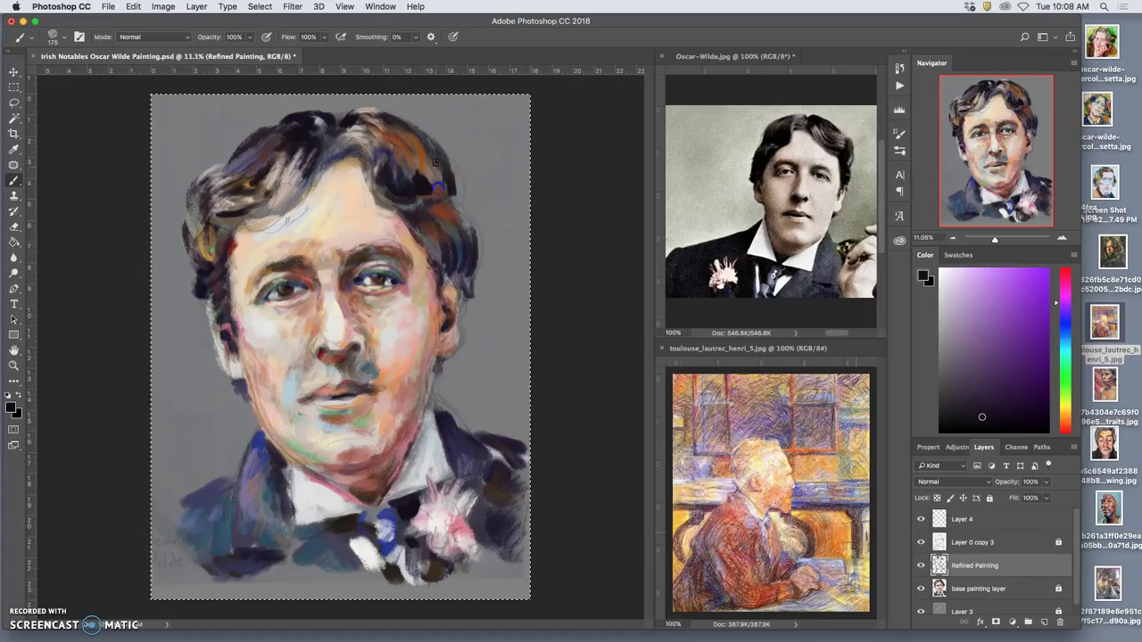
Step: Extend the hair outward above the right-hand ear with sampled dark reddish-brown and near-black strokes
left_click(445, 214, "alt")
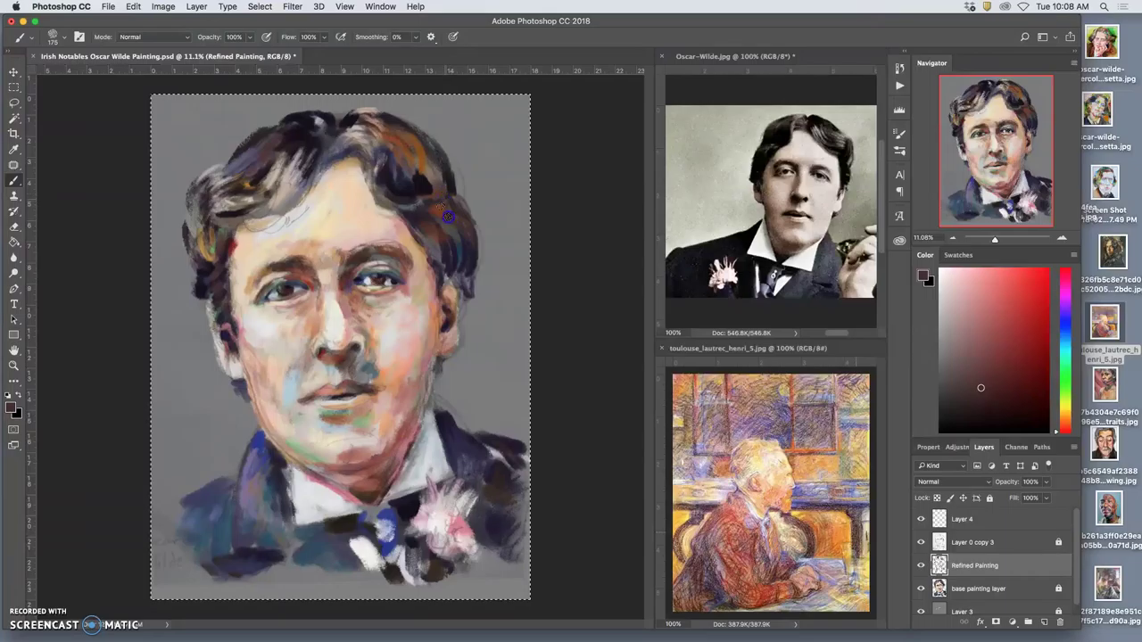
left_click_drag(475, 214, 463, 206)
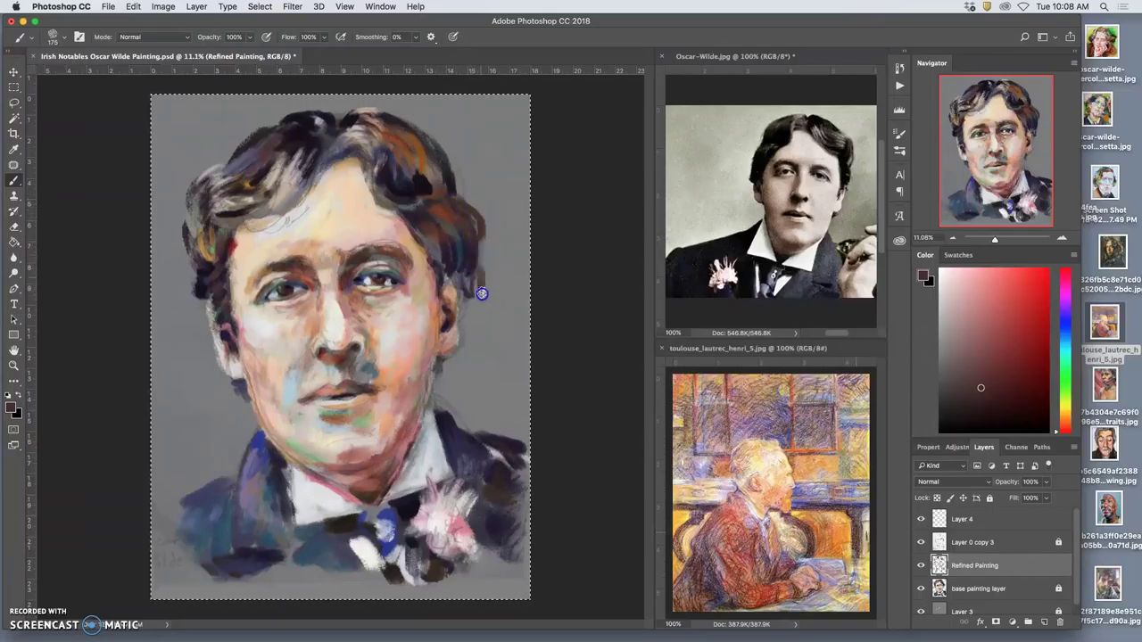
left_click(453, 182, "alt")
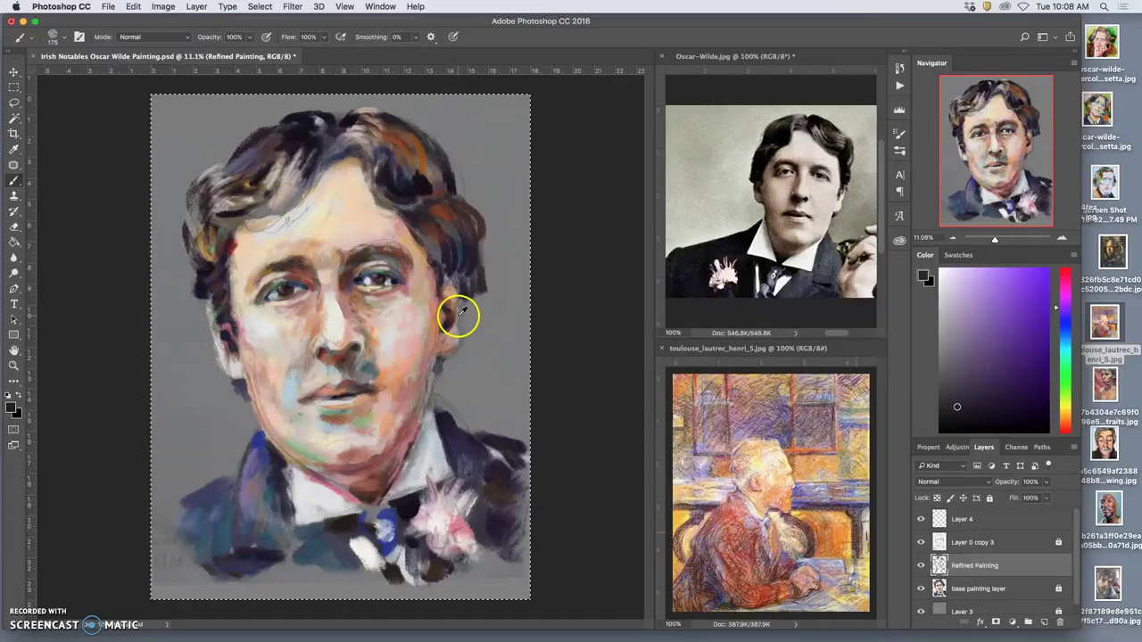
Step: Touch up the right-hand ear with brown and muted pink tones sampled from it
left_click(458, 306, "alt")
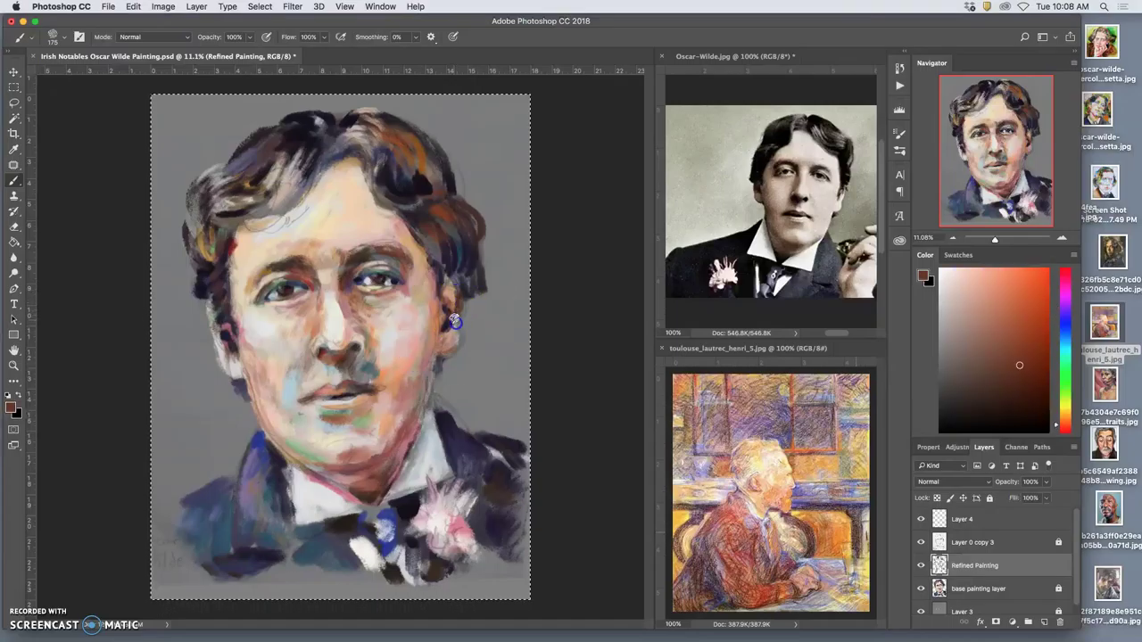
left_click(452, 294, "alt")
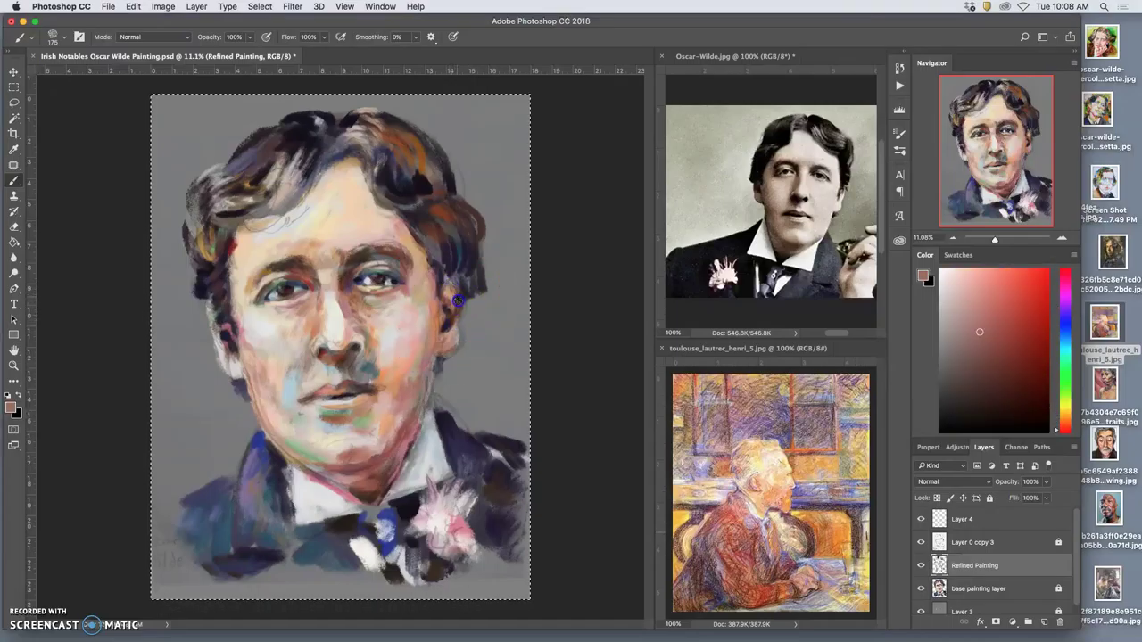